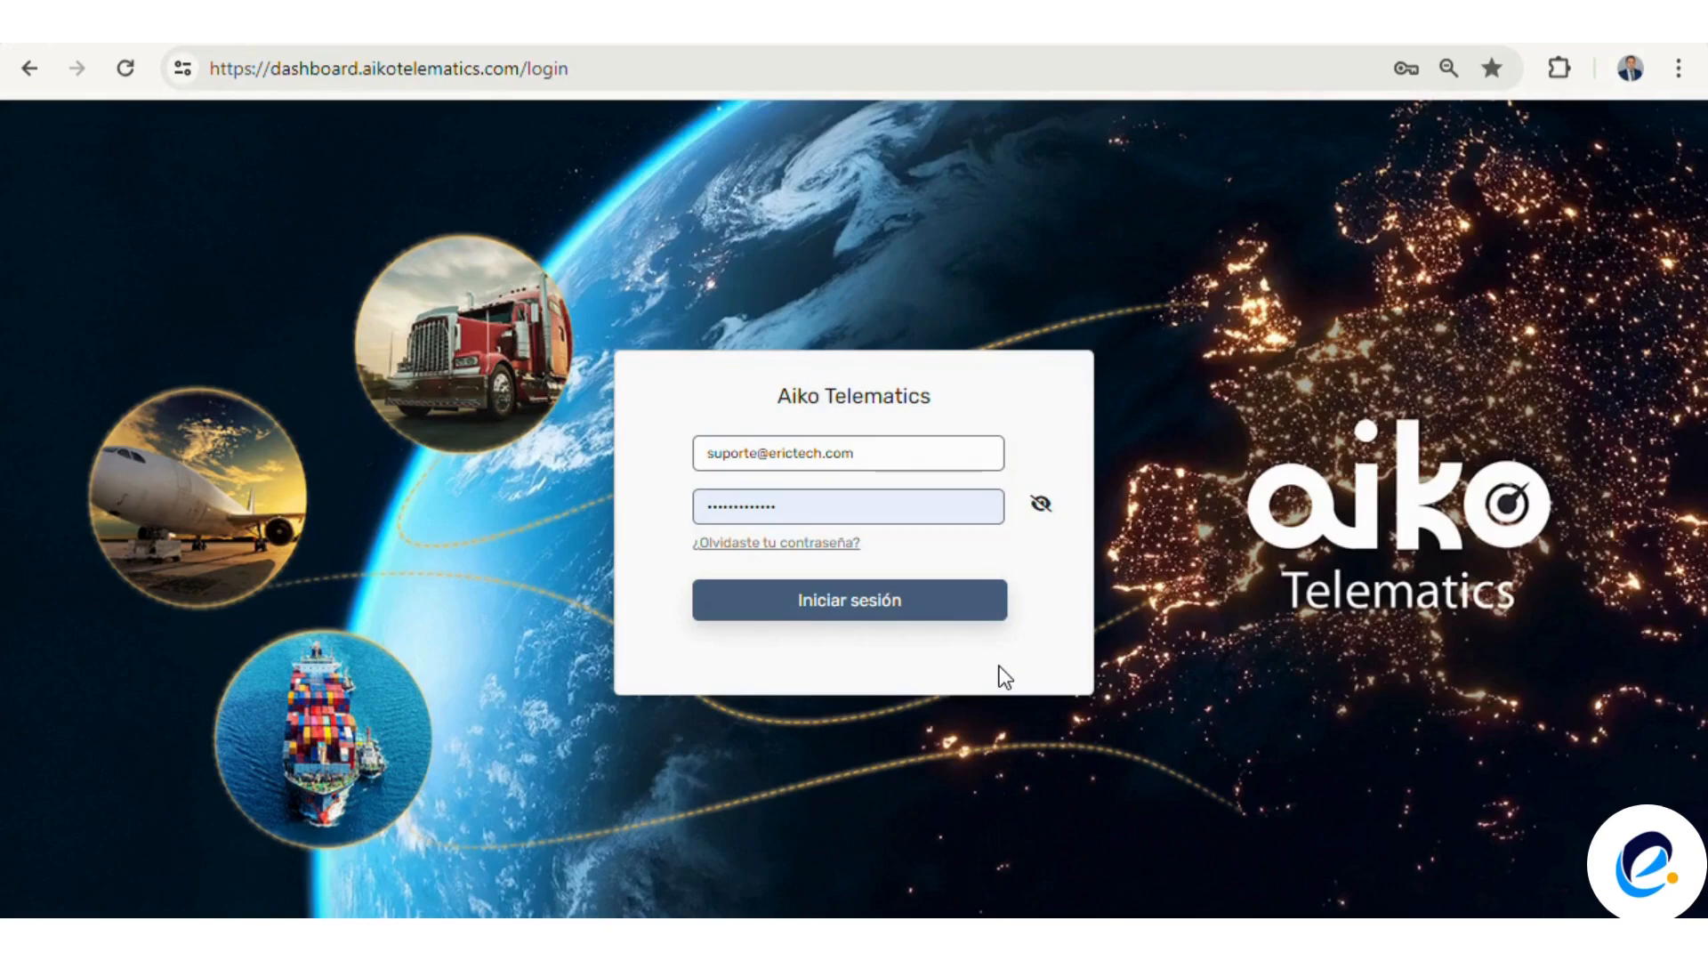
Sign in with the prefilled credentials and open the Cercas Virtuais page under Lugares, moving its fence list fully into view
left_click(939, 601)
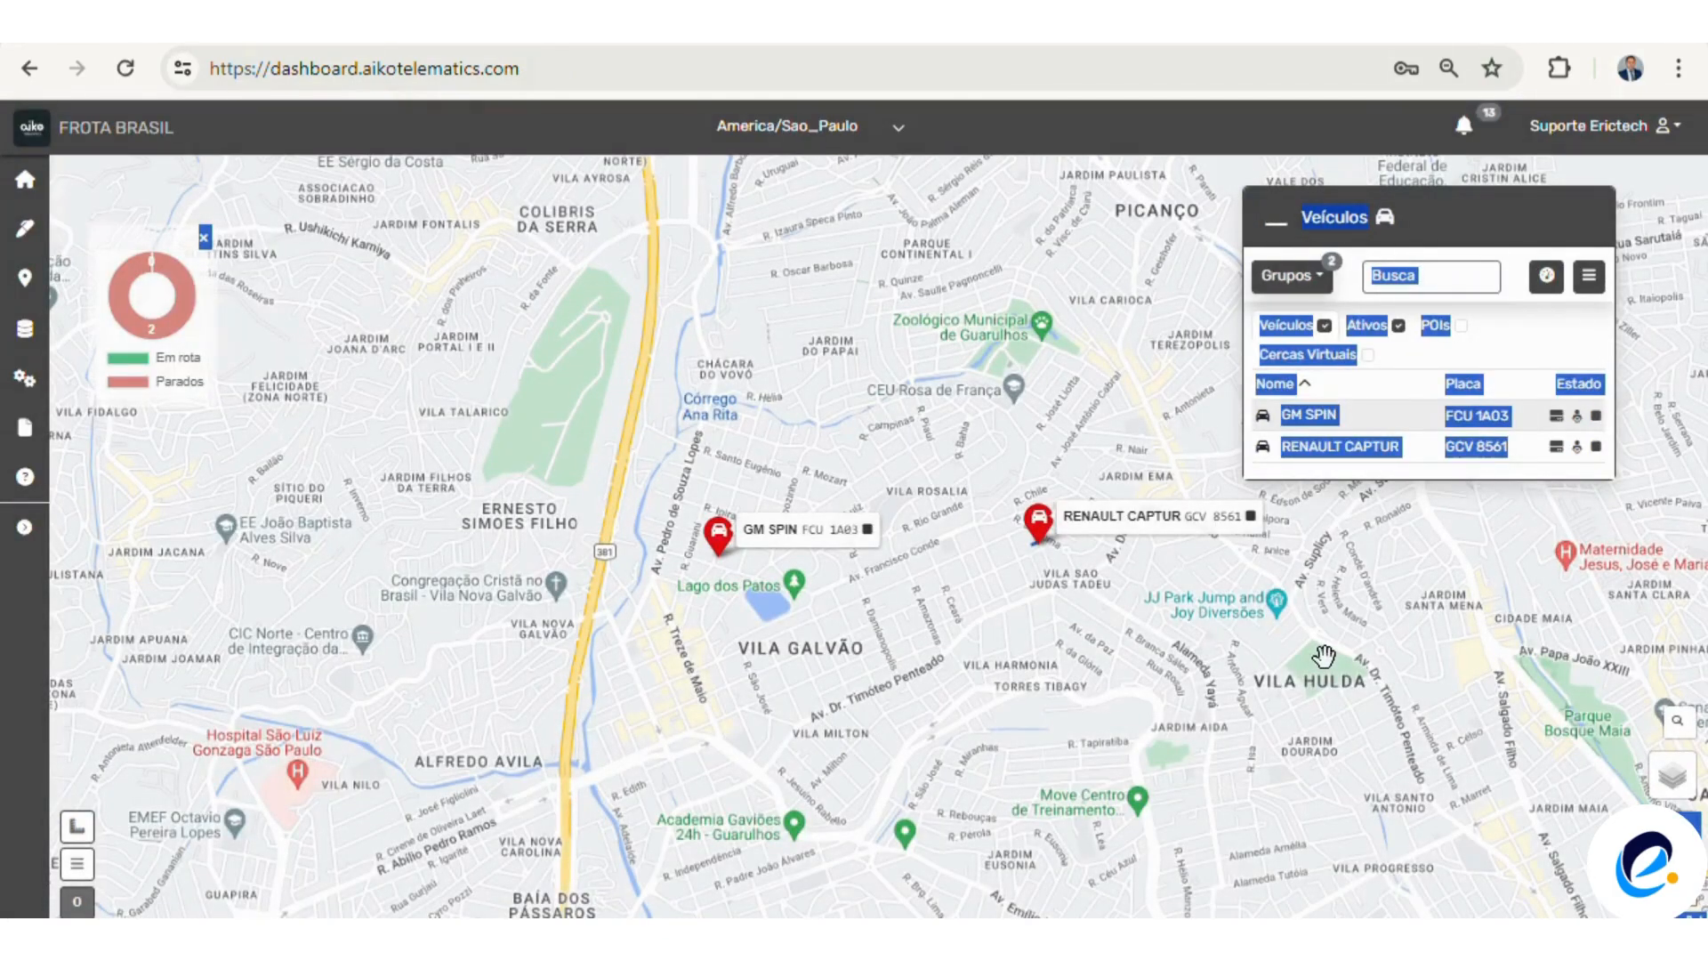
left_click(1337, 611)
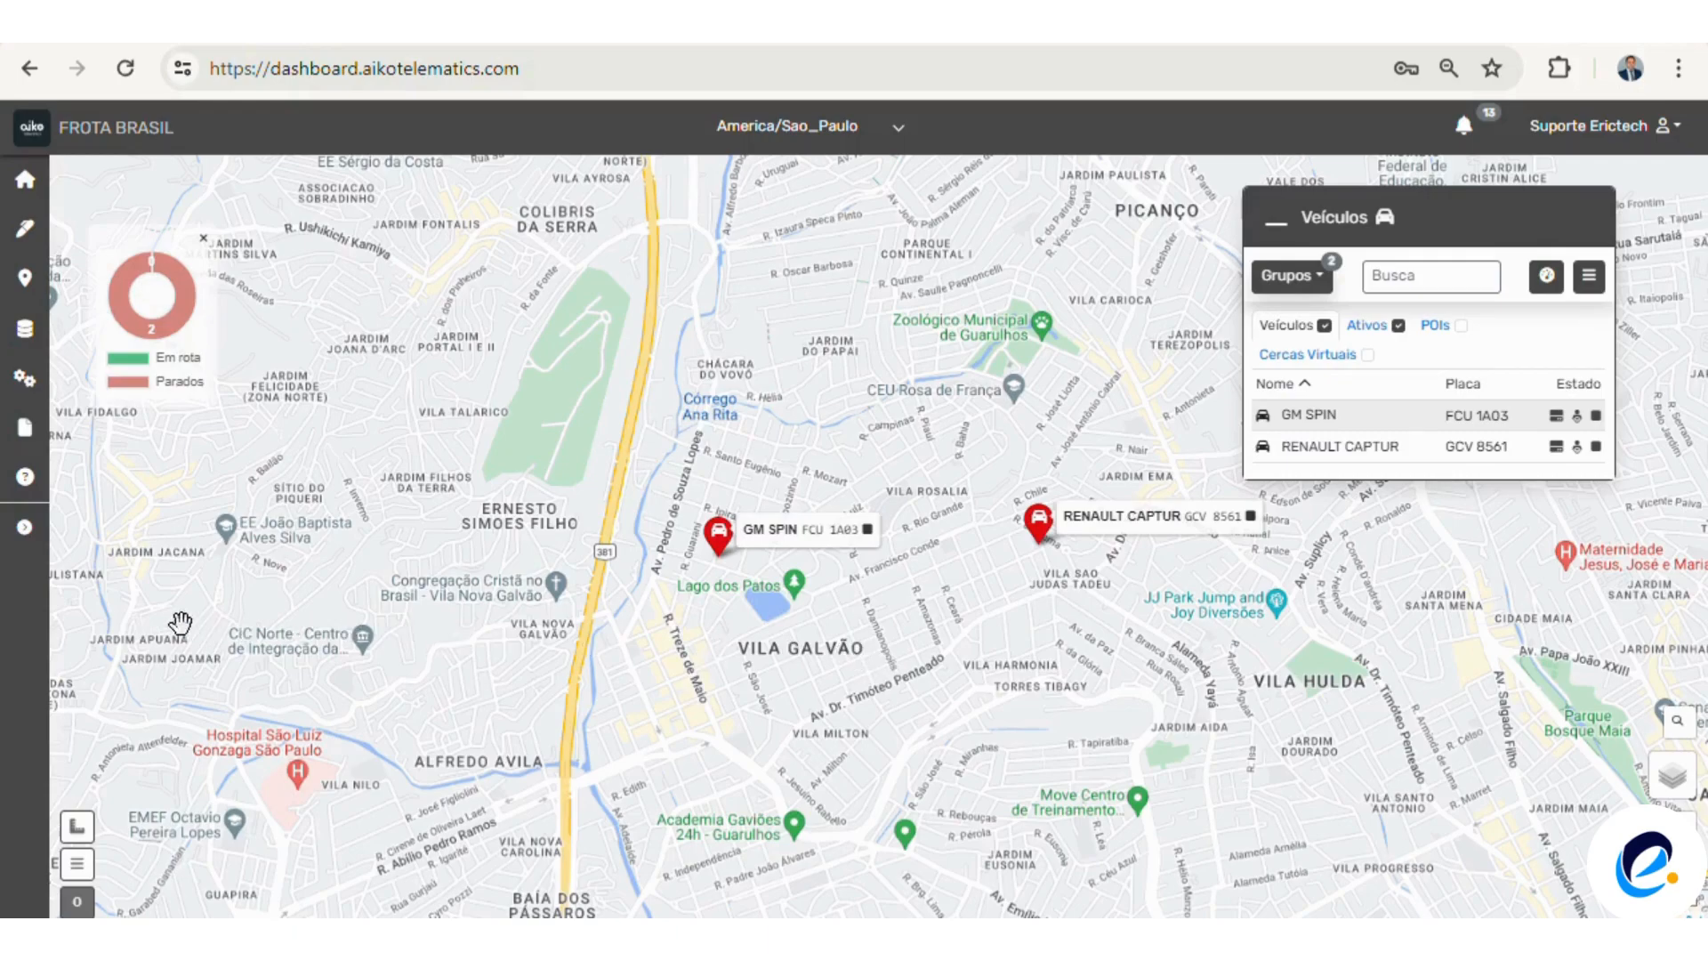
left_click(27, 532)
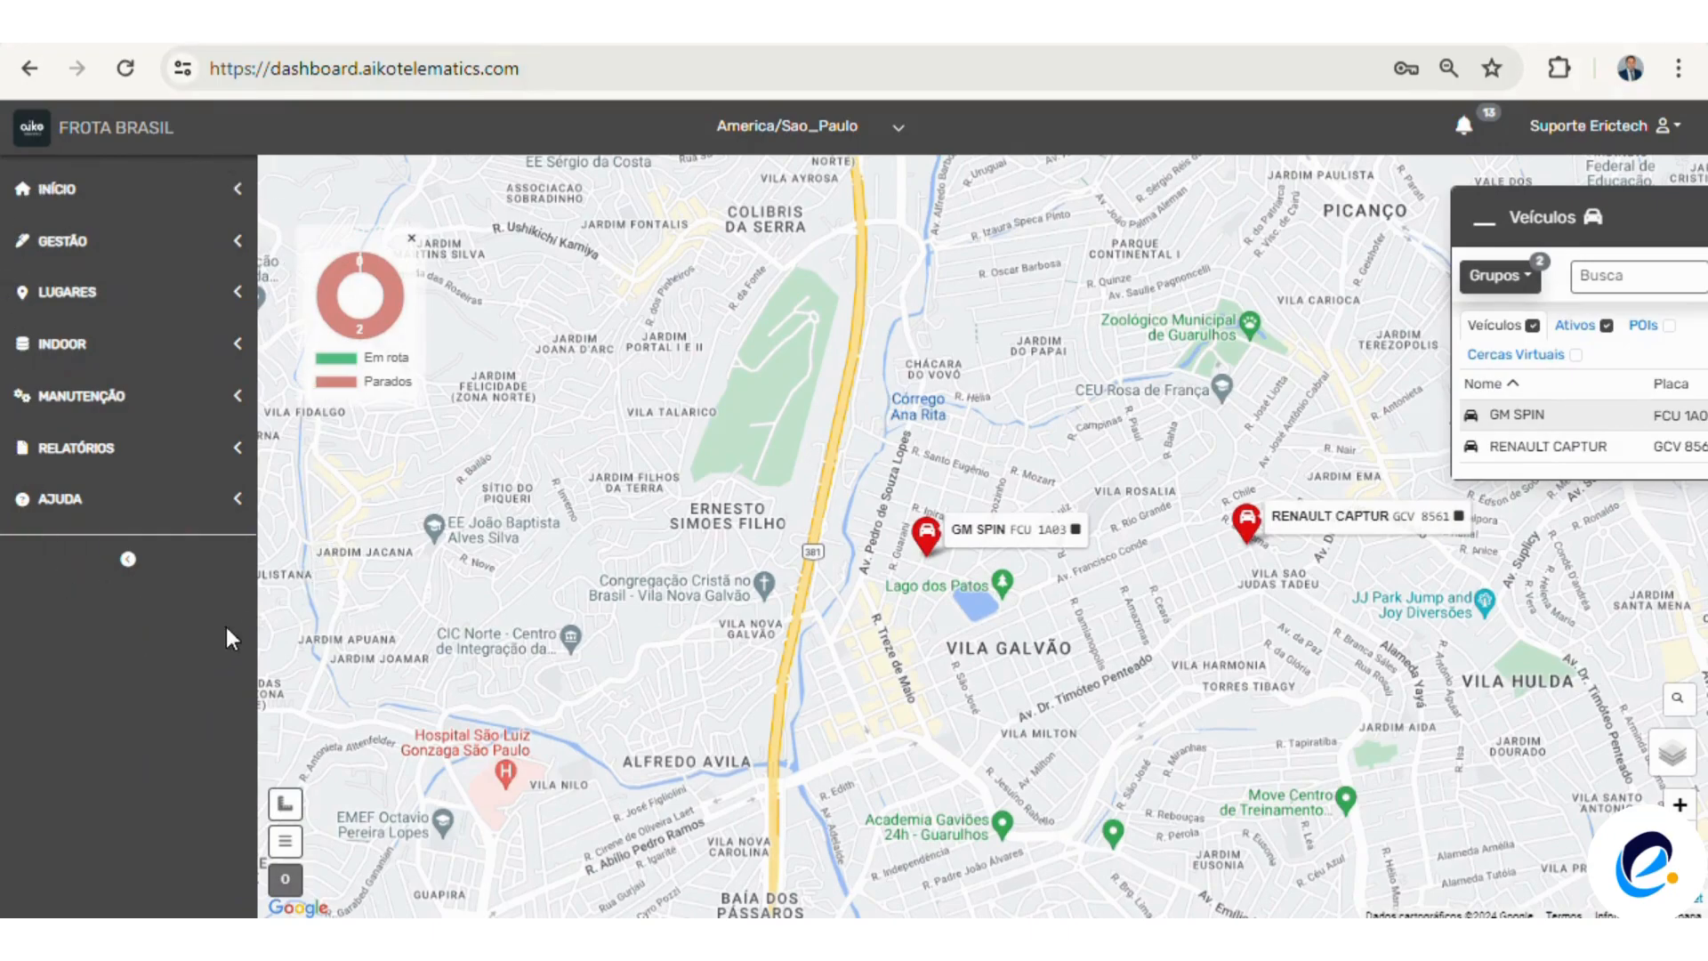
left_click(116, 298)
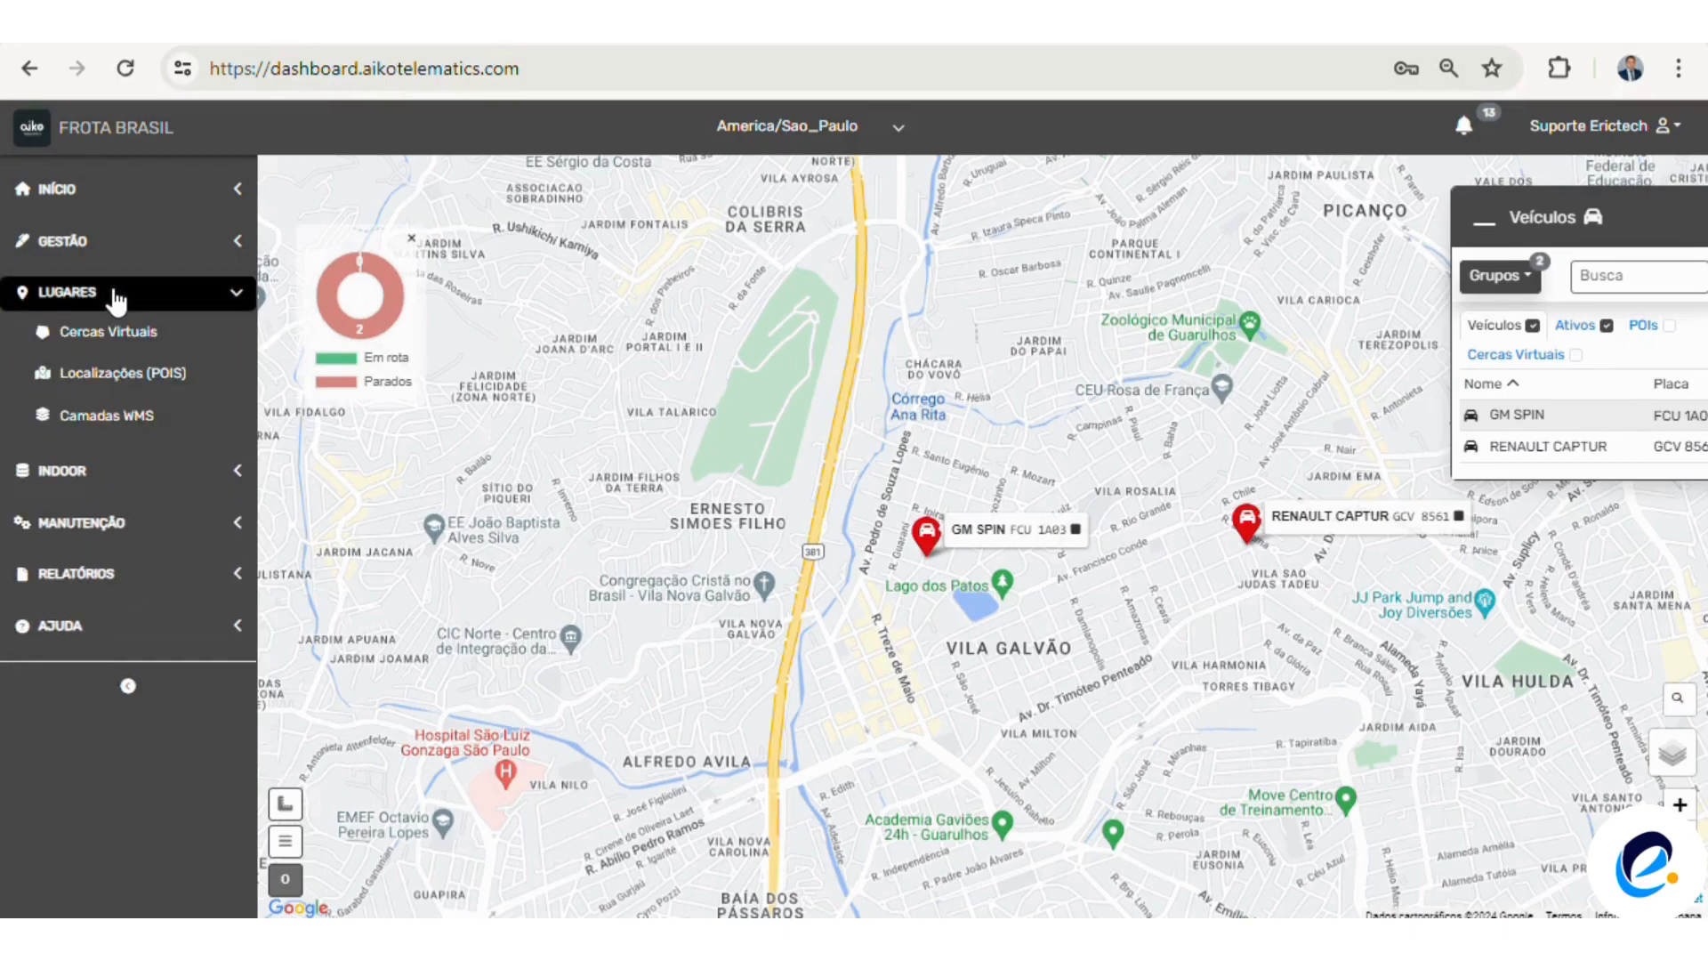
left_click(130, 338)
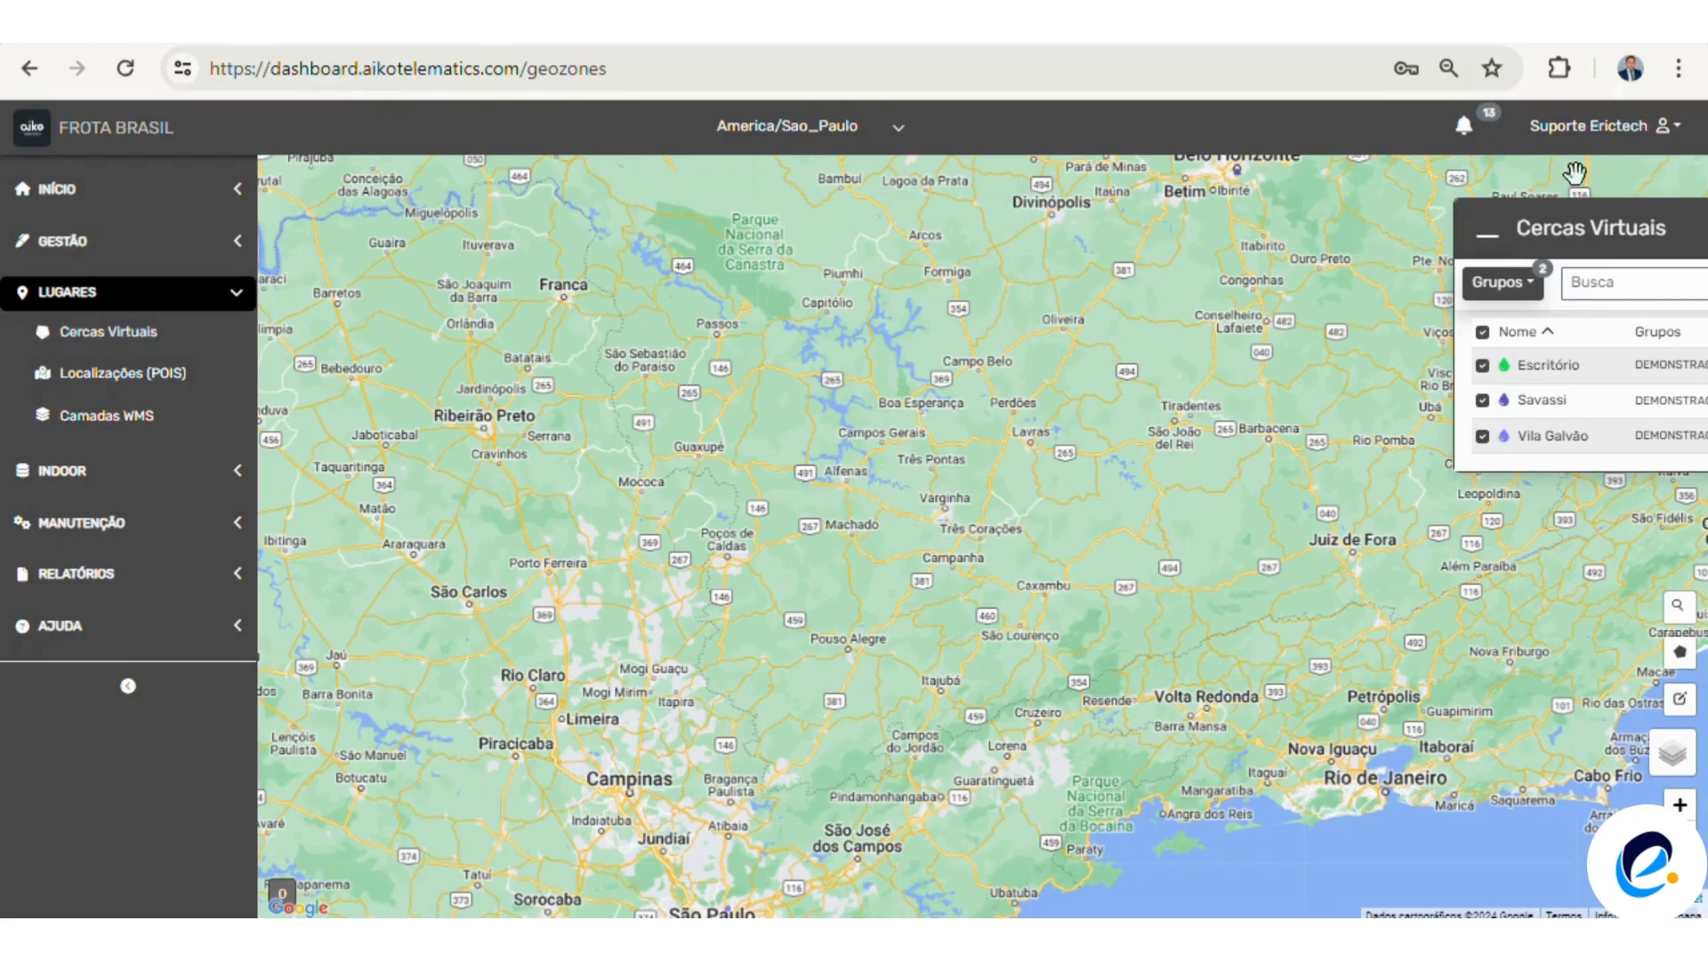
left_click_drag(1653, 233, 1520, 279)
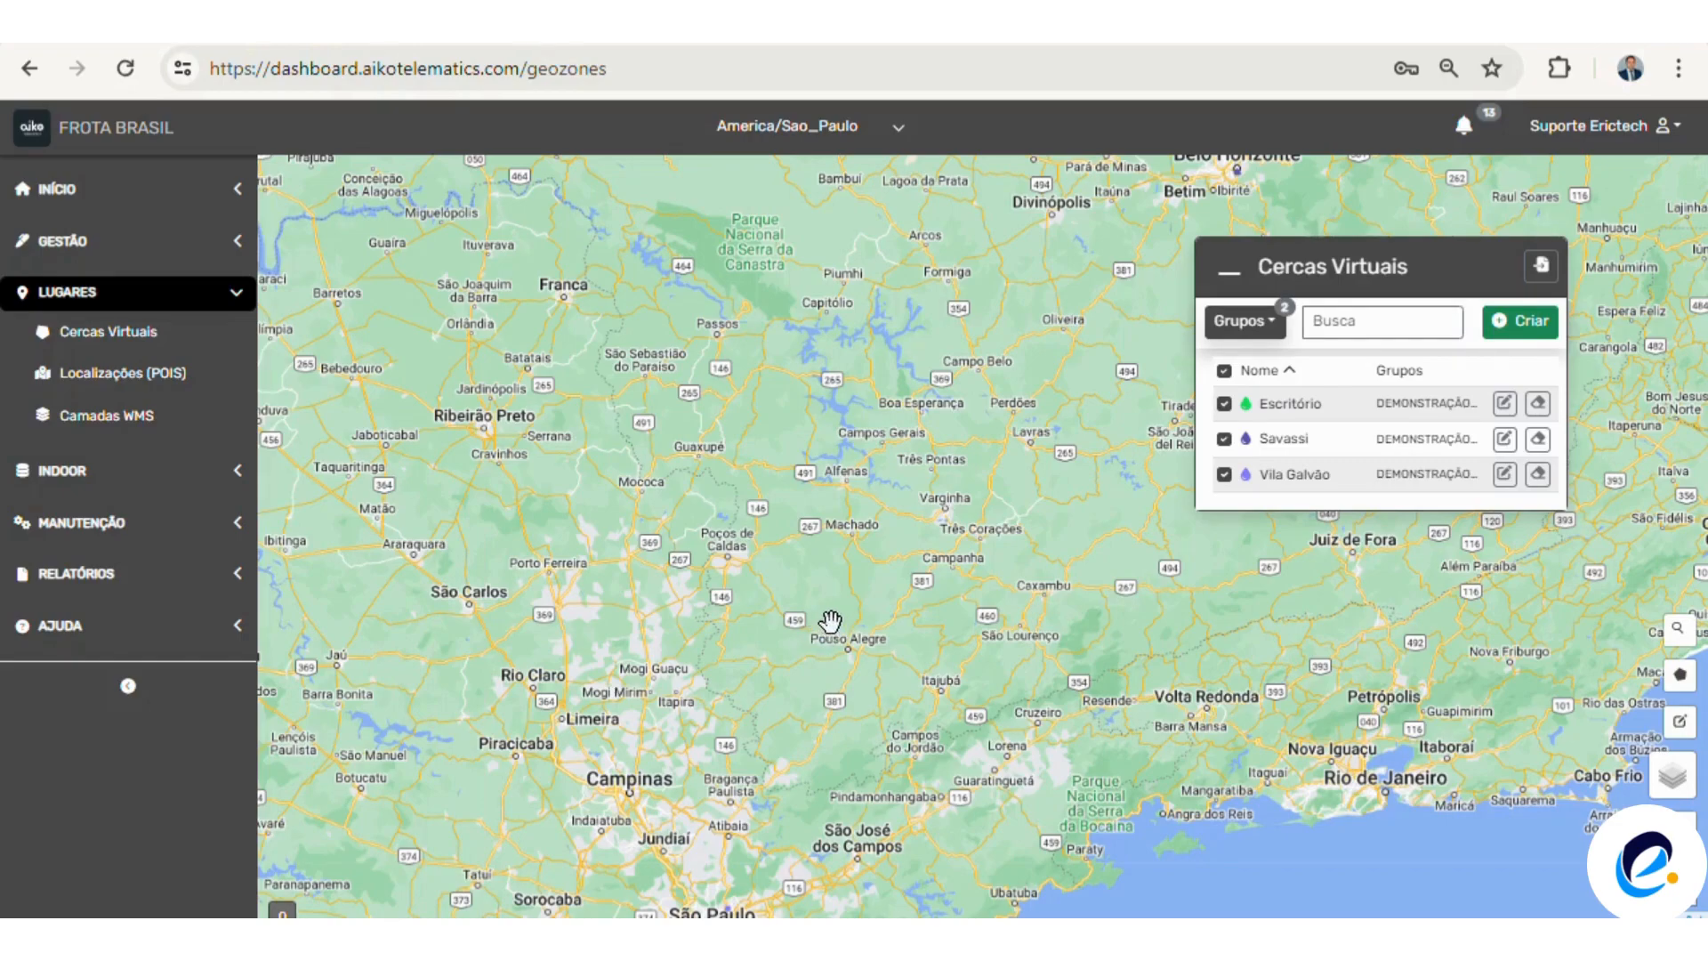
Search the map for "vespasiano" and go to the Vespasiano result in the Belo Horizonte region
left_click(1685, 630)
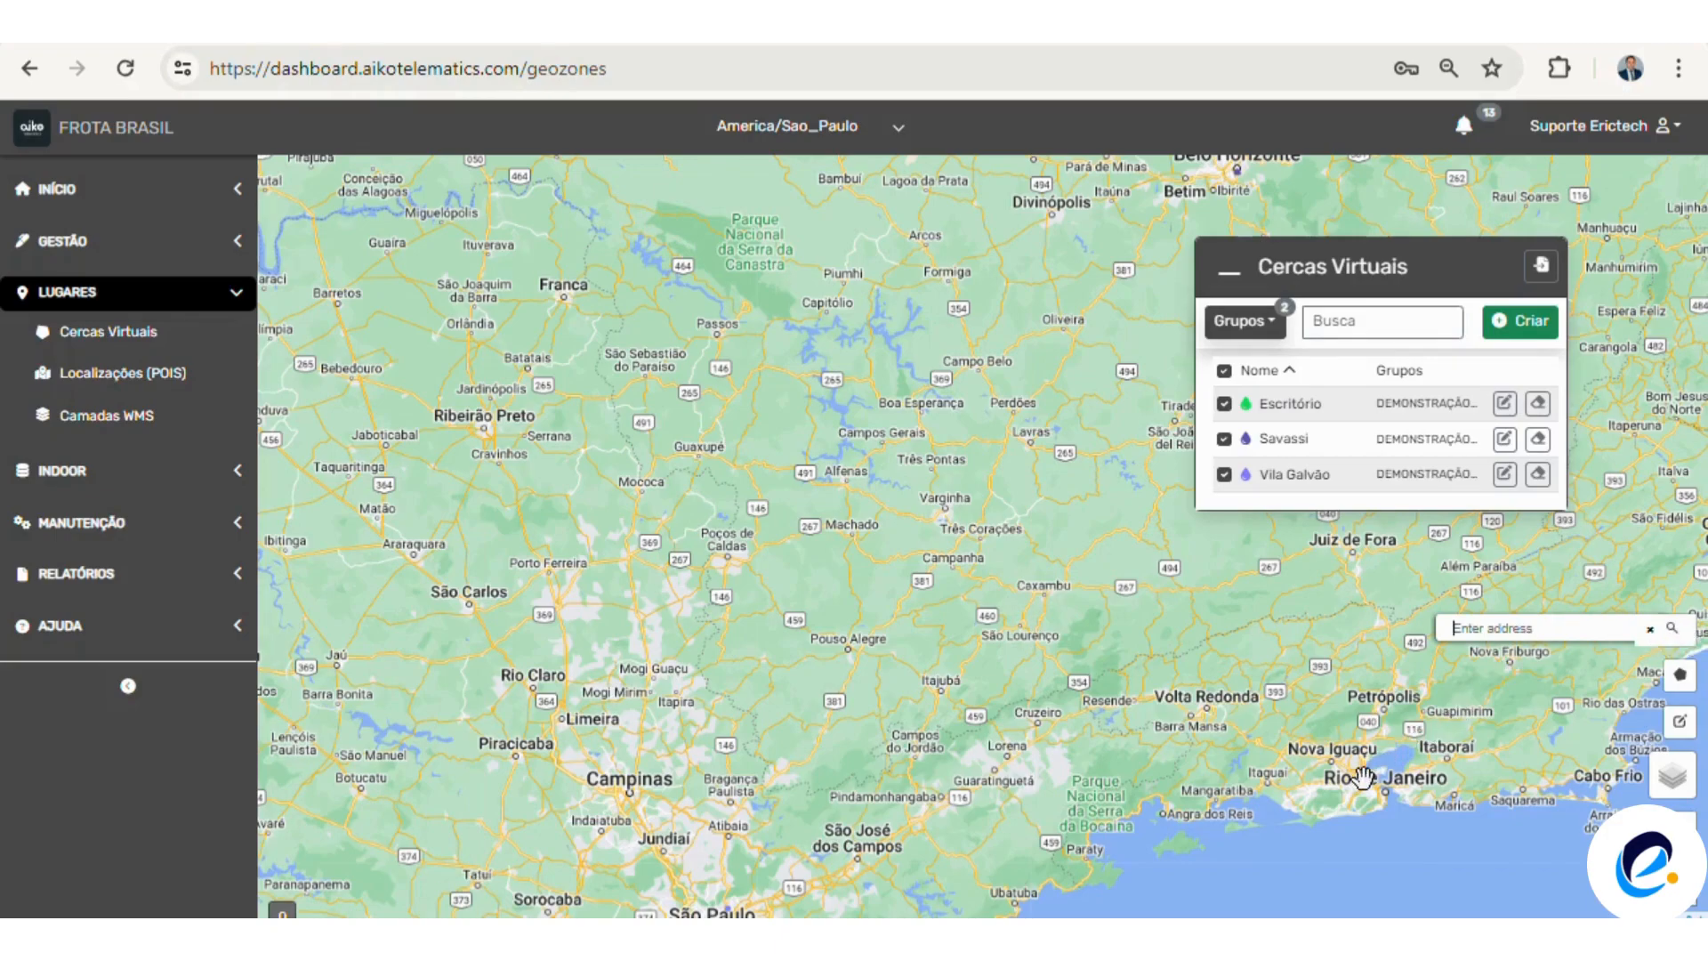
type("vespasiano")
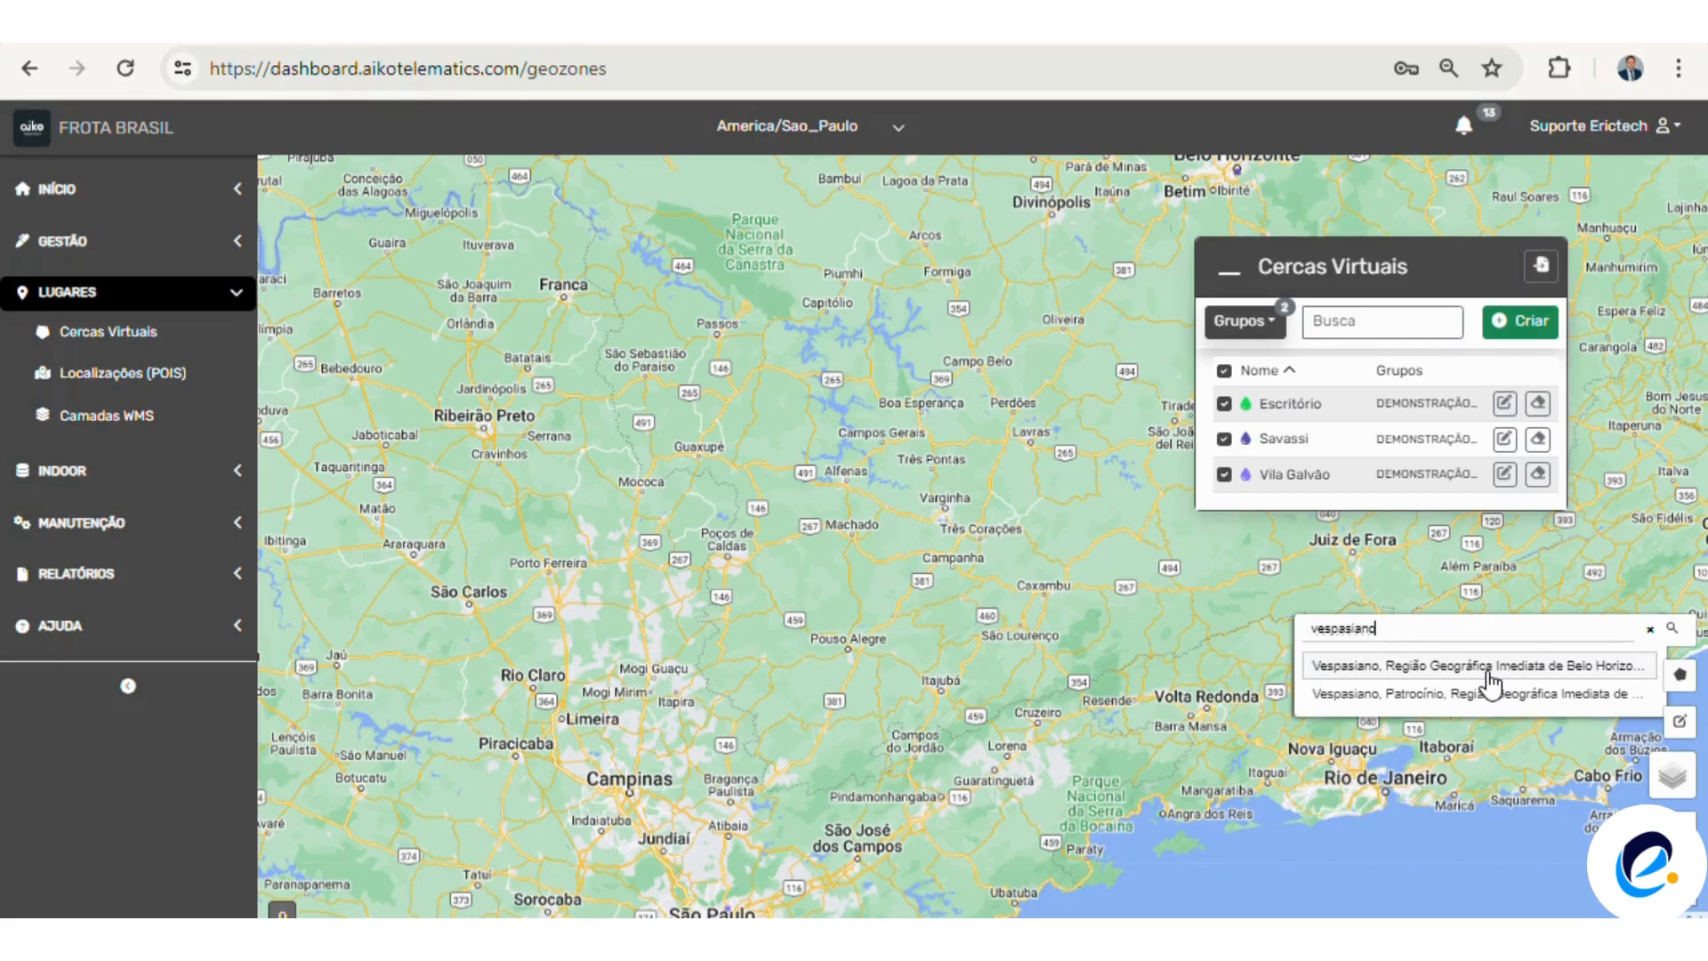
left_click(1492, 683)
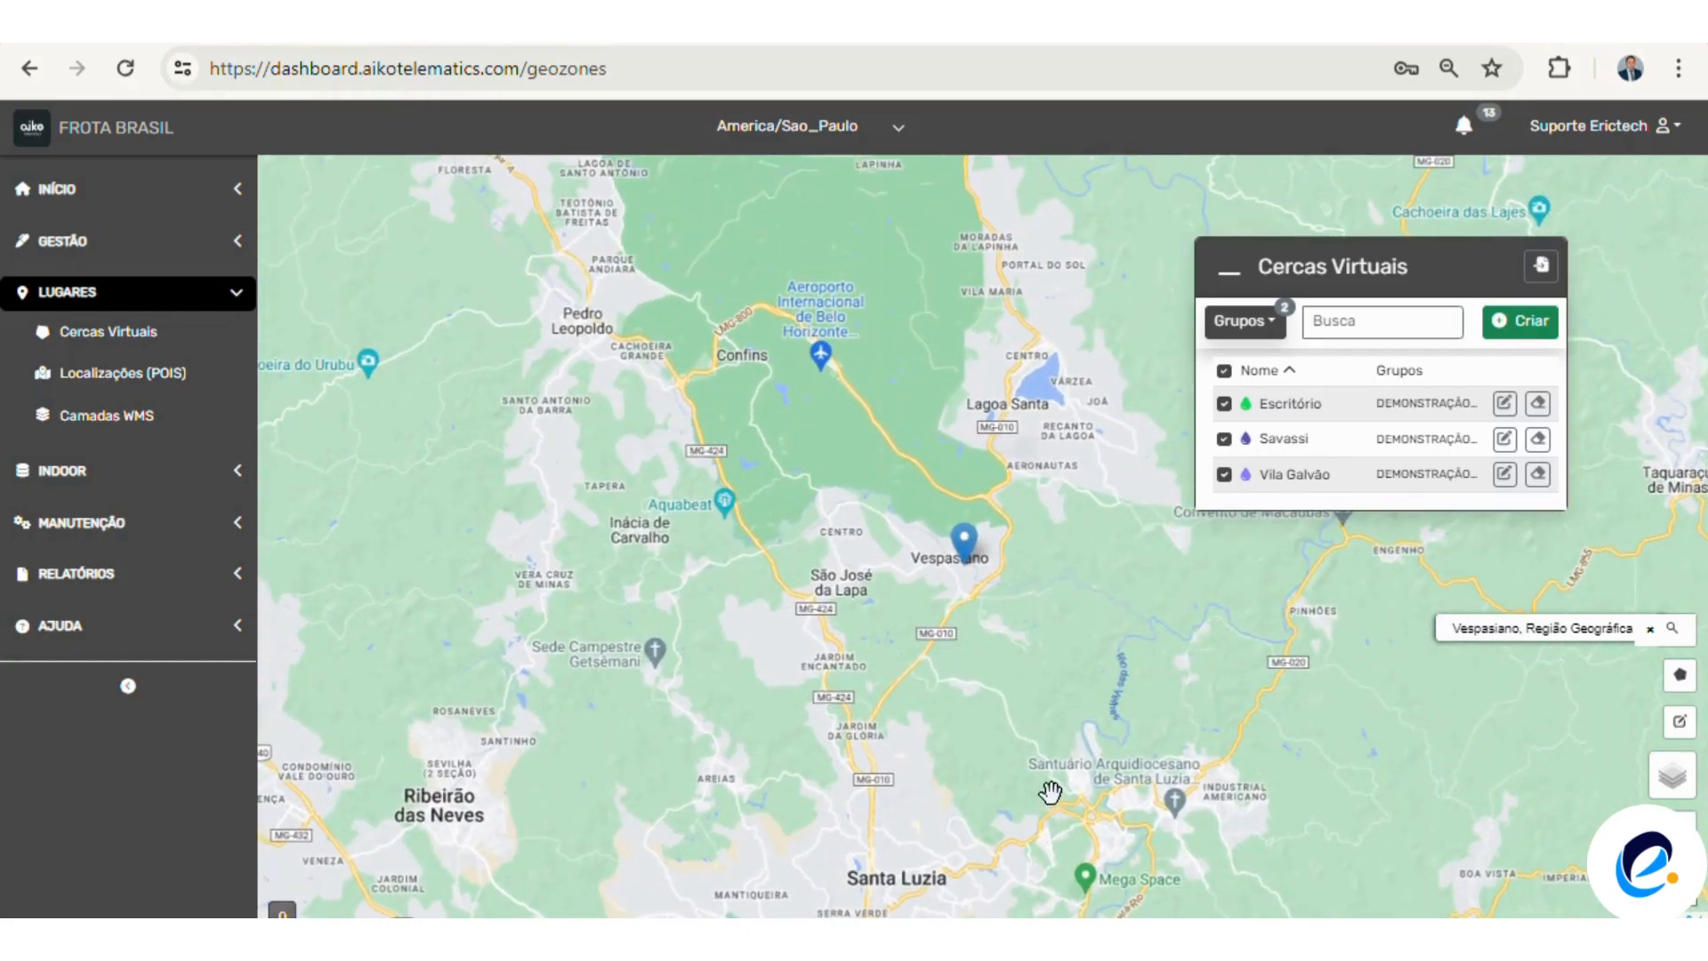
scroll(1049, 792, "up", 3)
left_click_drag(1077, 752, 1182, 846)
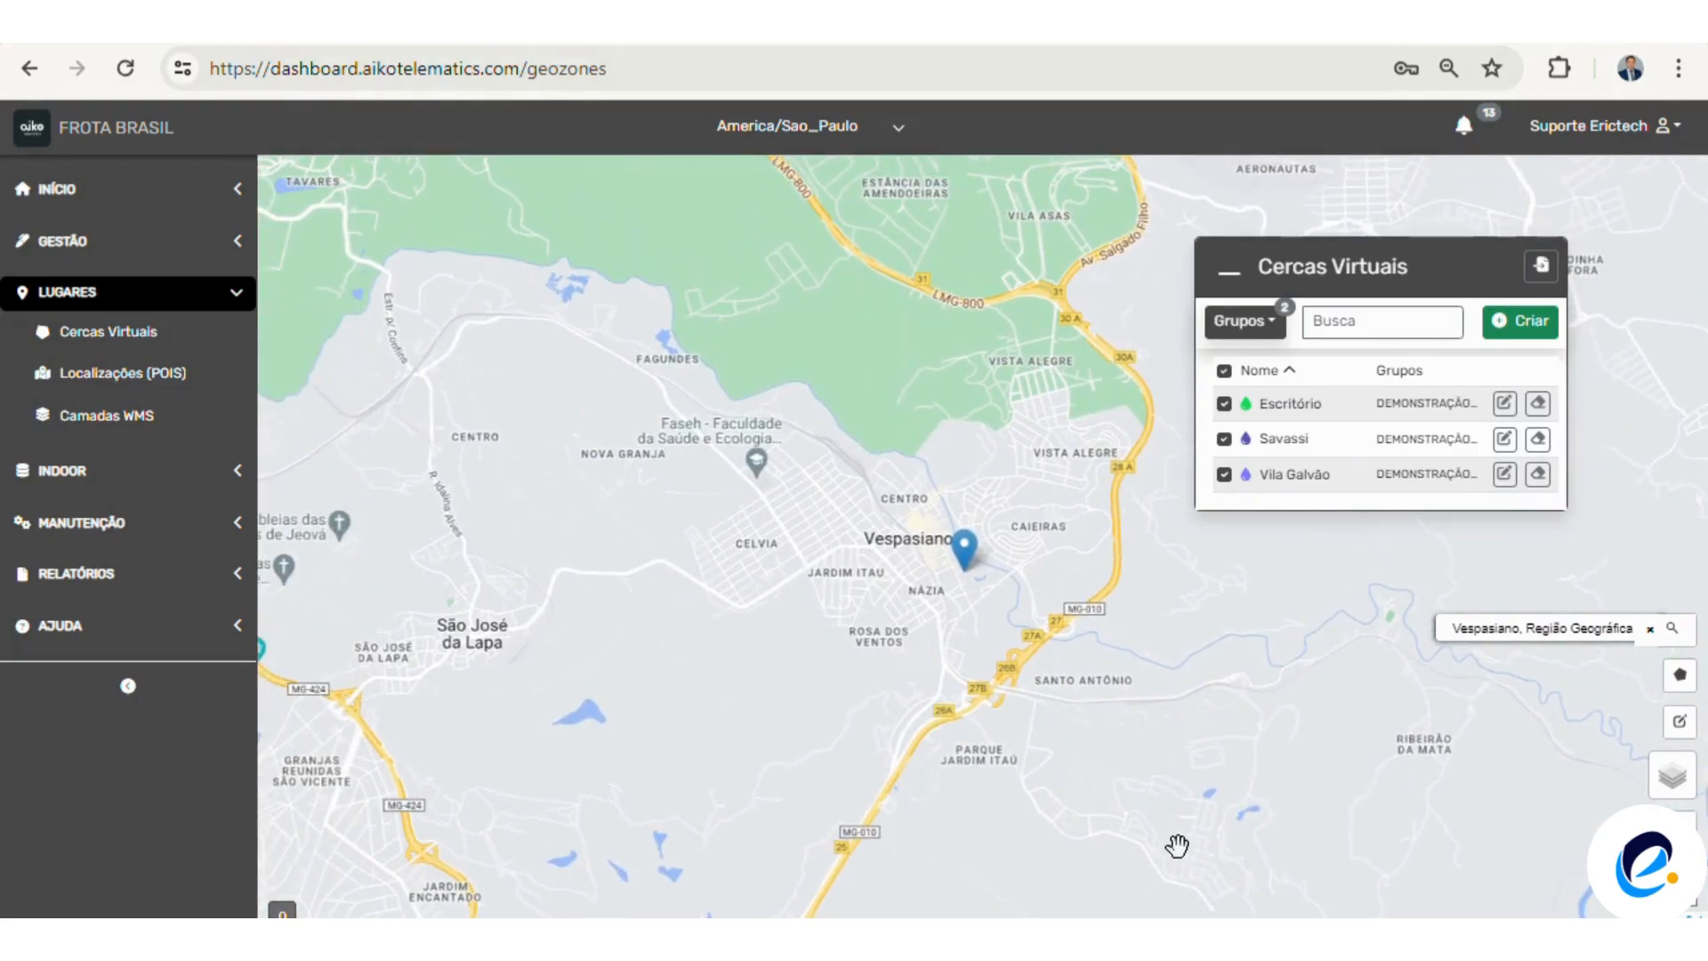
Draw a closed six-point polygon geozone around the town of Vespasiano on the map
left_click(1681, 677)
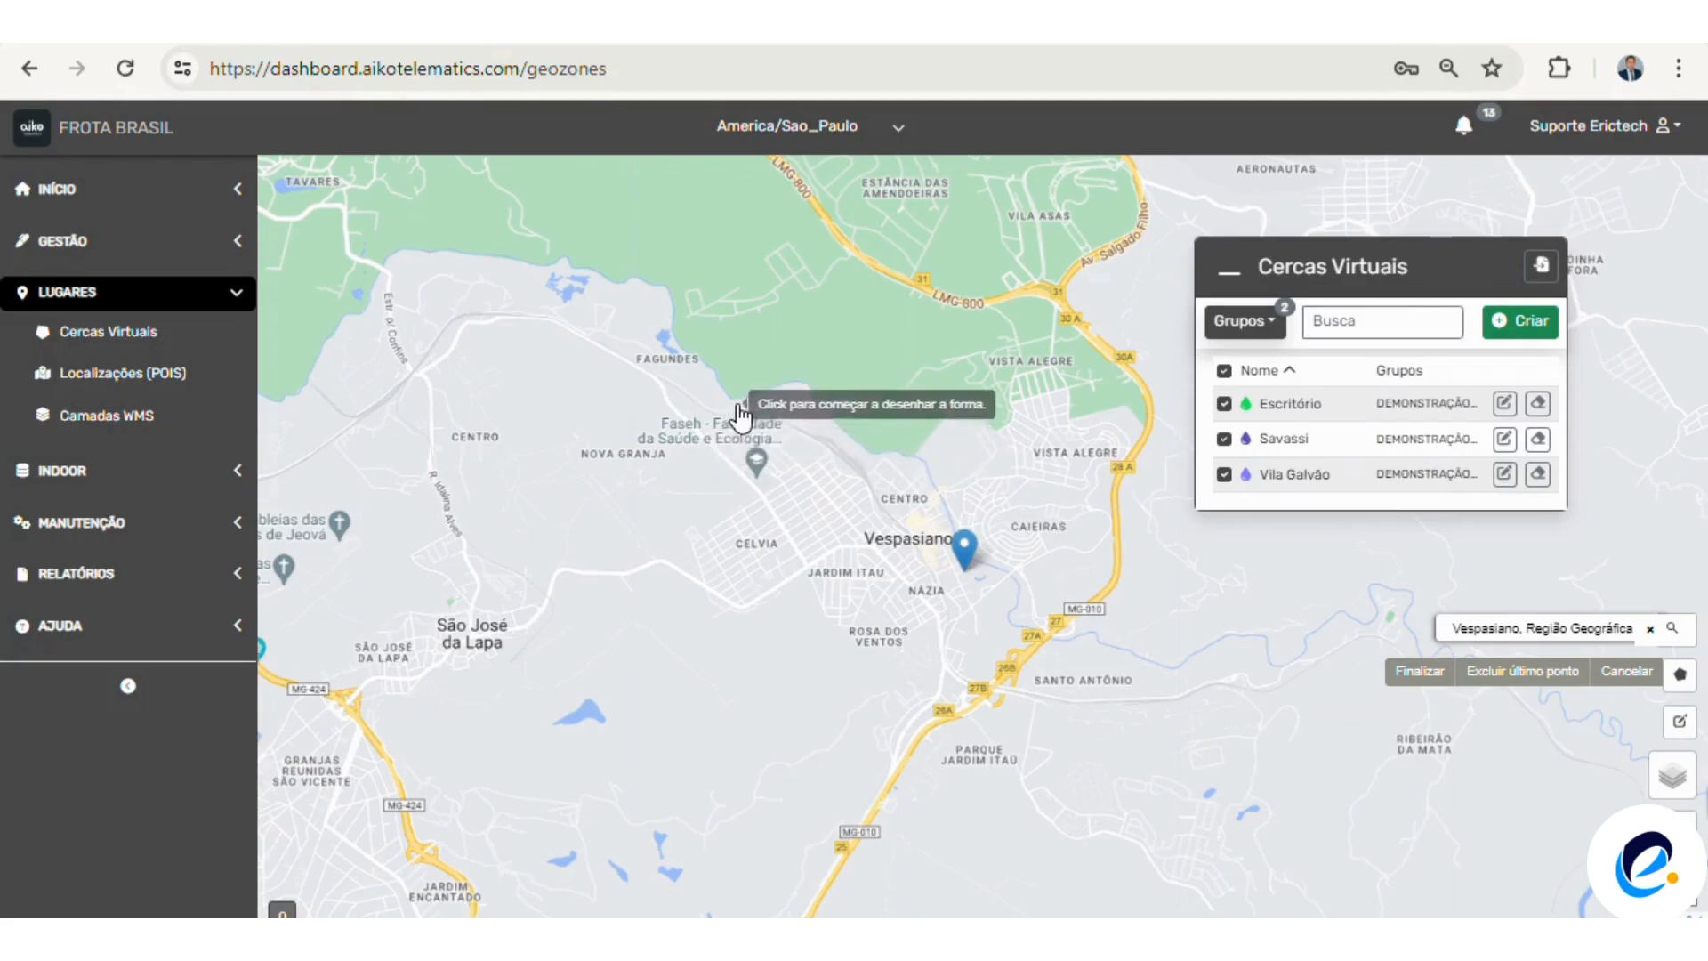
left_click(759, 401)
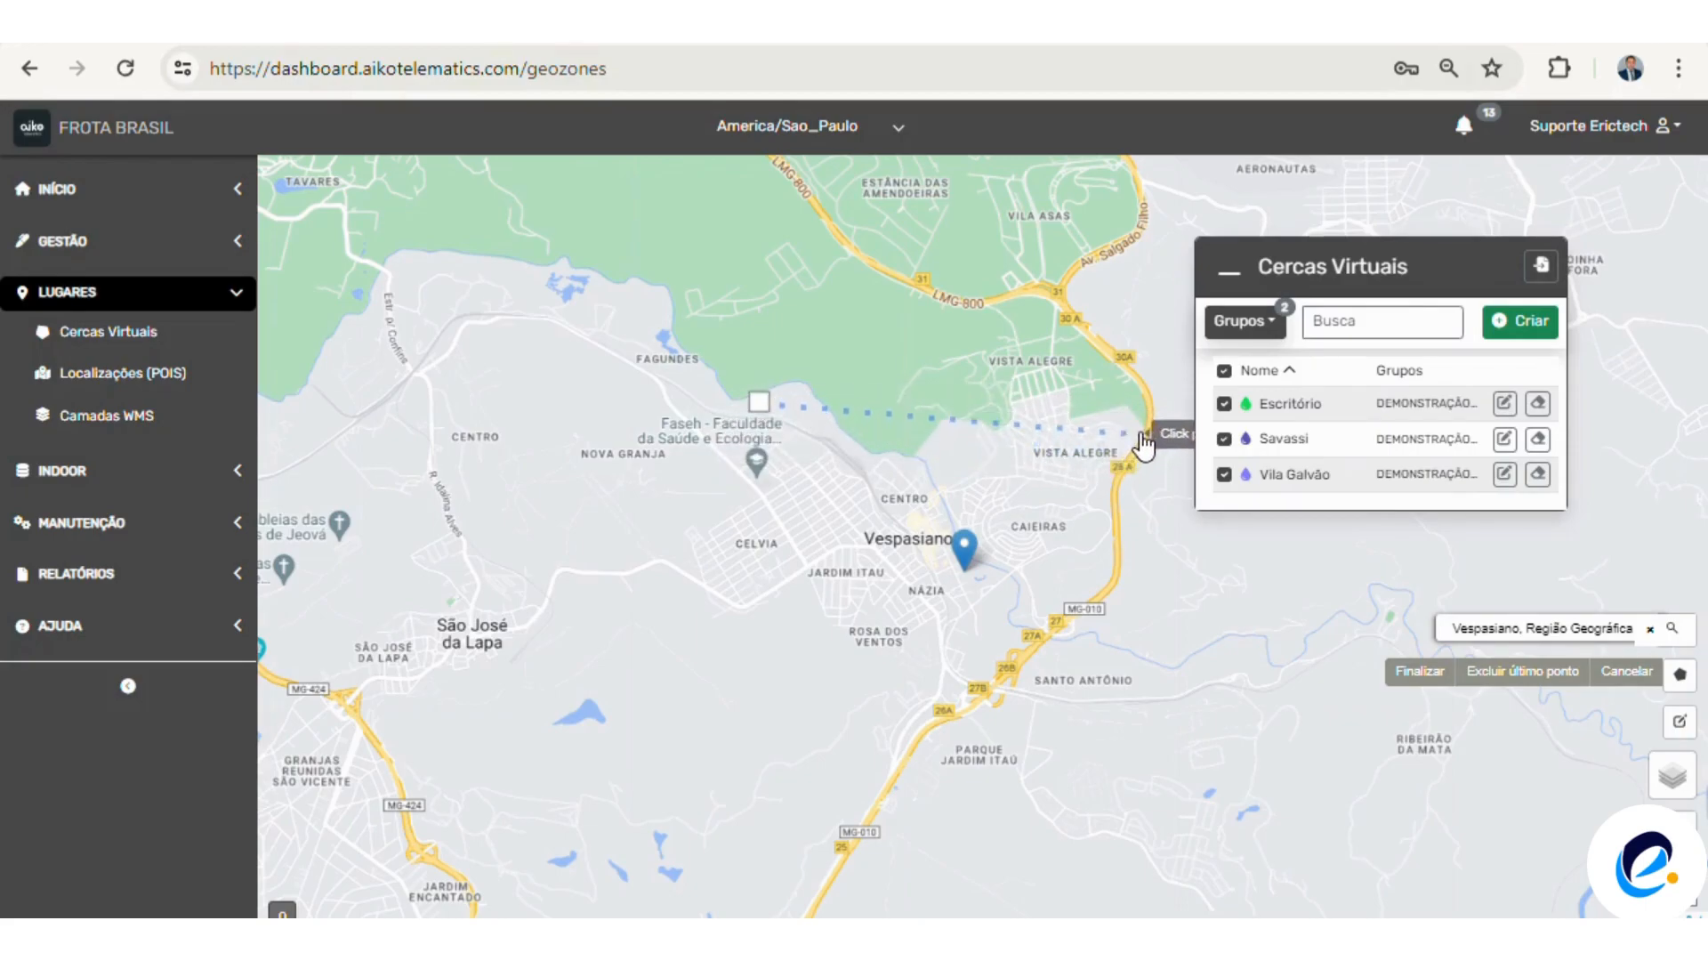
left_click(1148, 415)
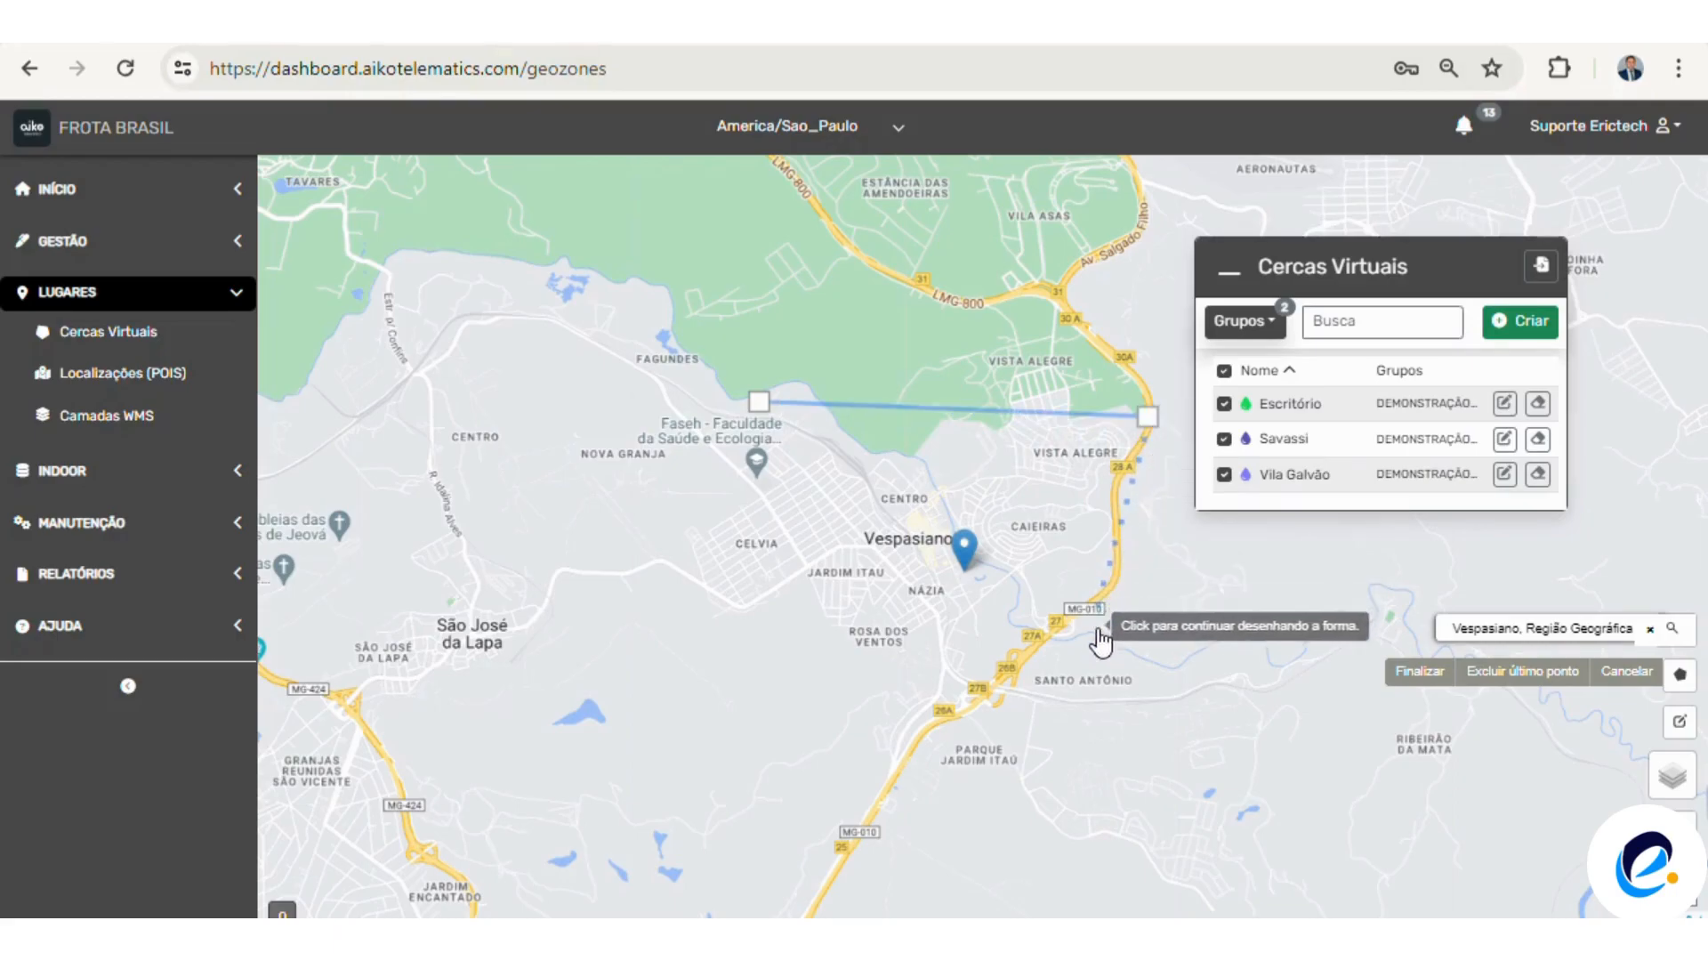
left_click(1068, 671)
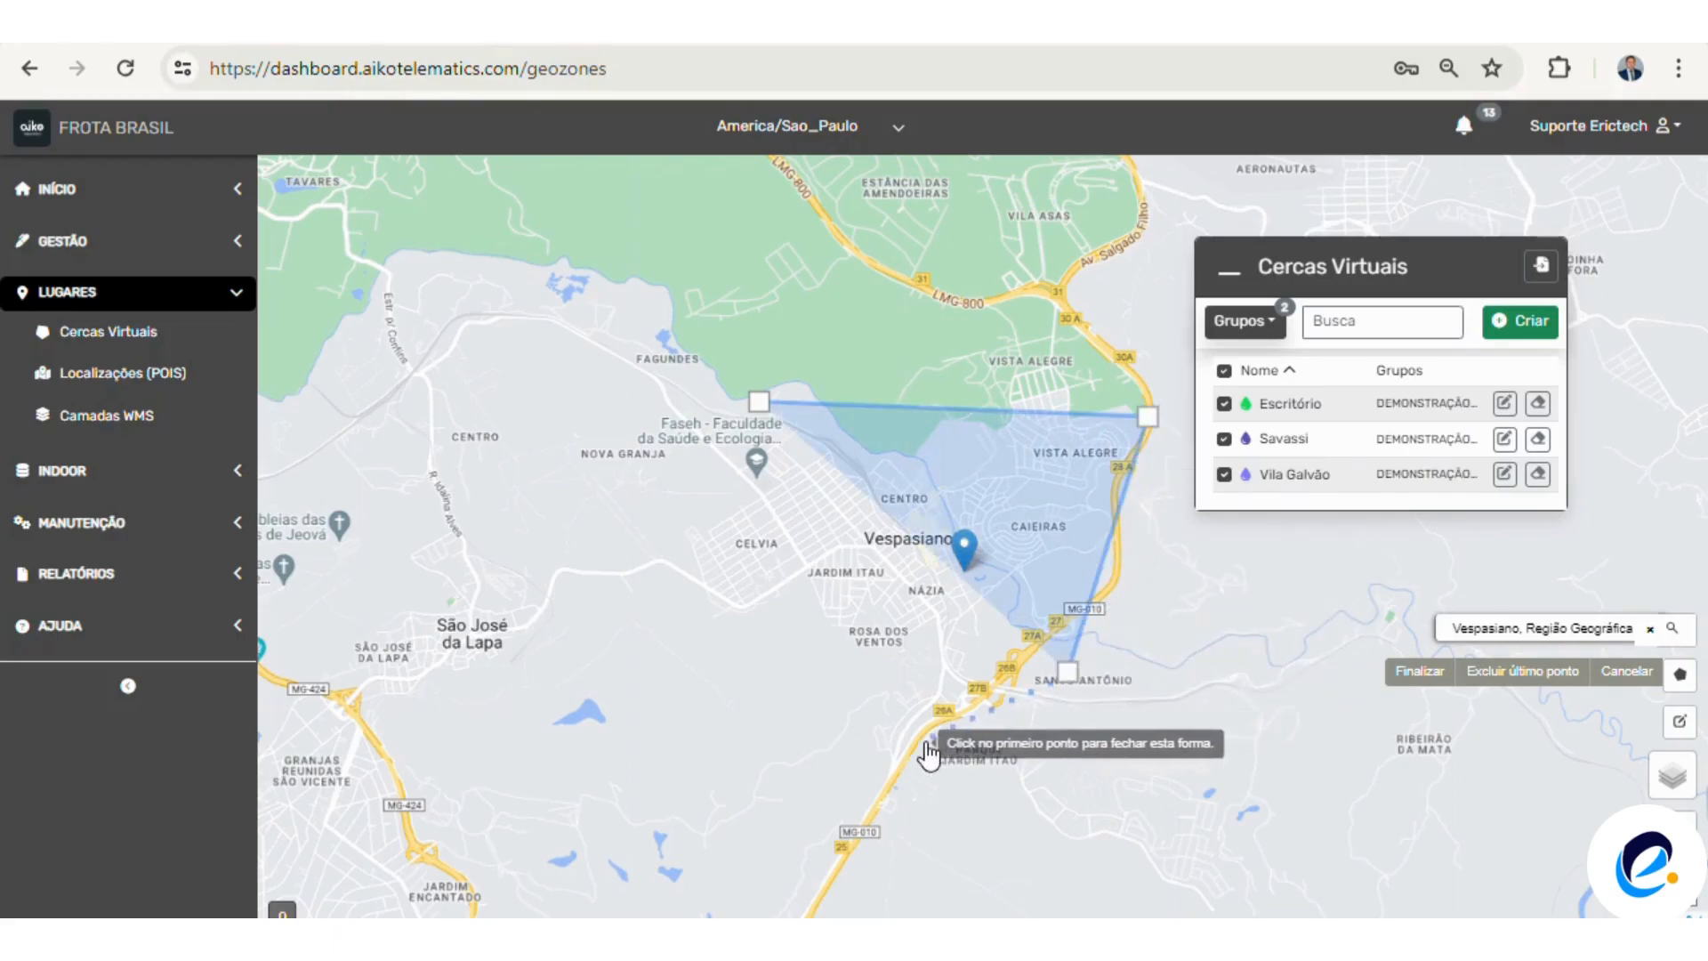
left_click(918, 741)
left_click(725, 605)
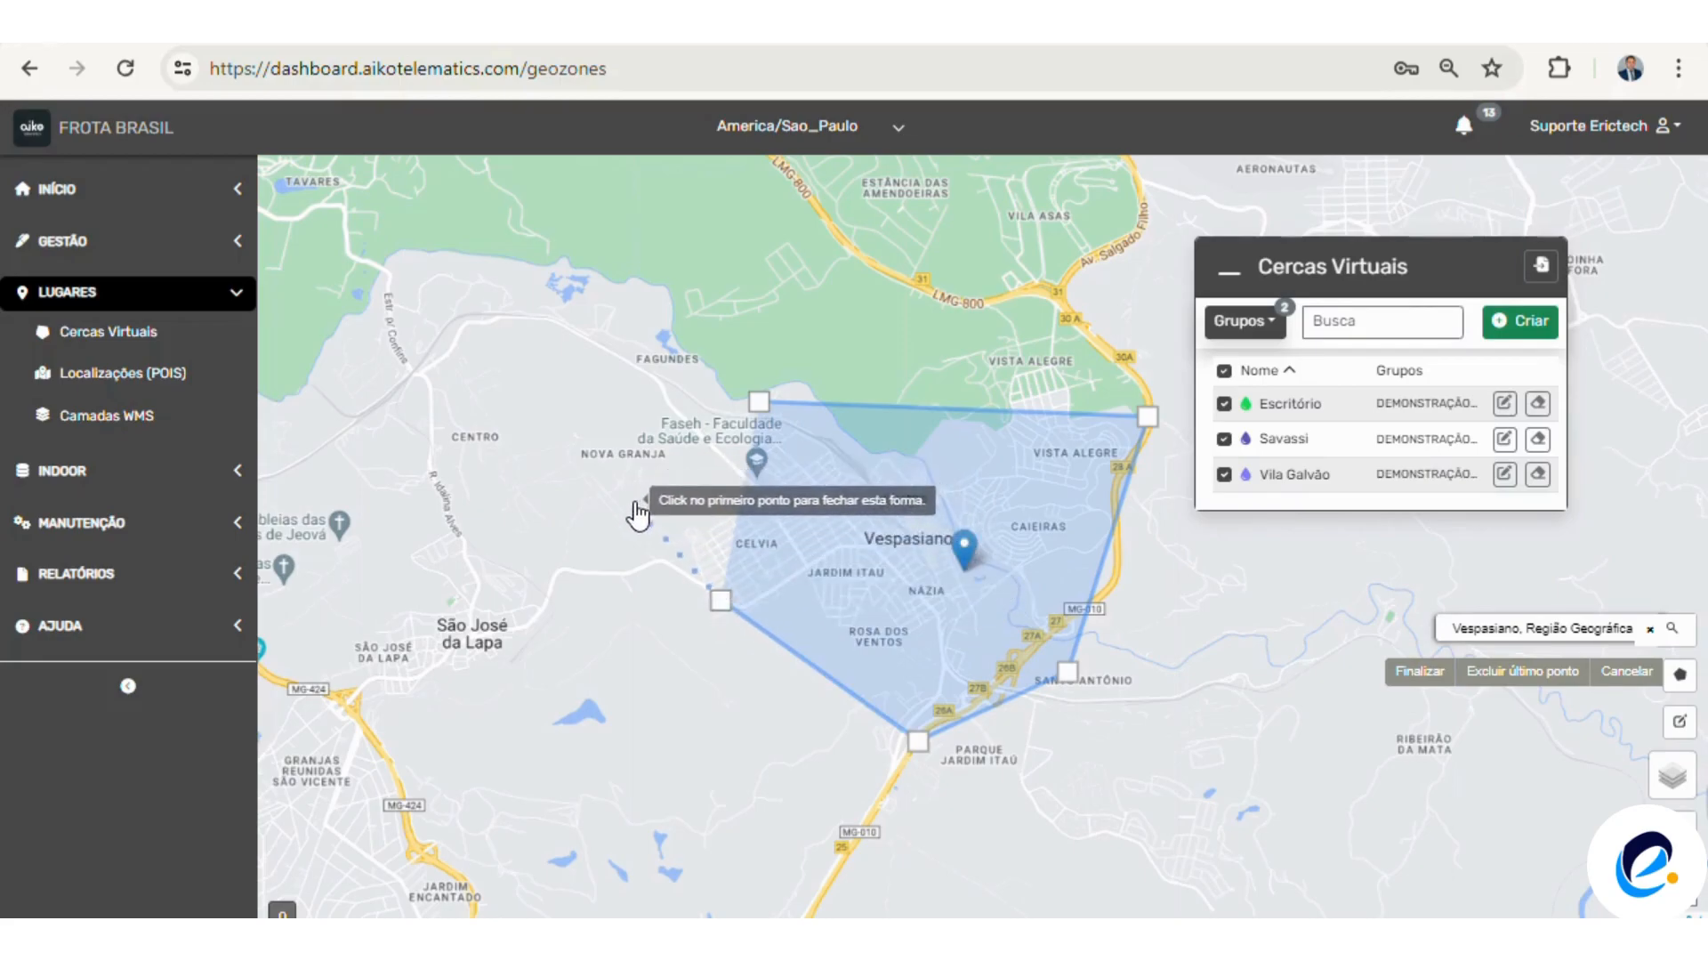
left_click(631, 504)
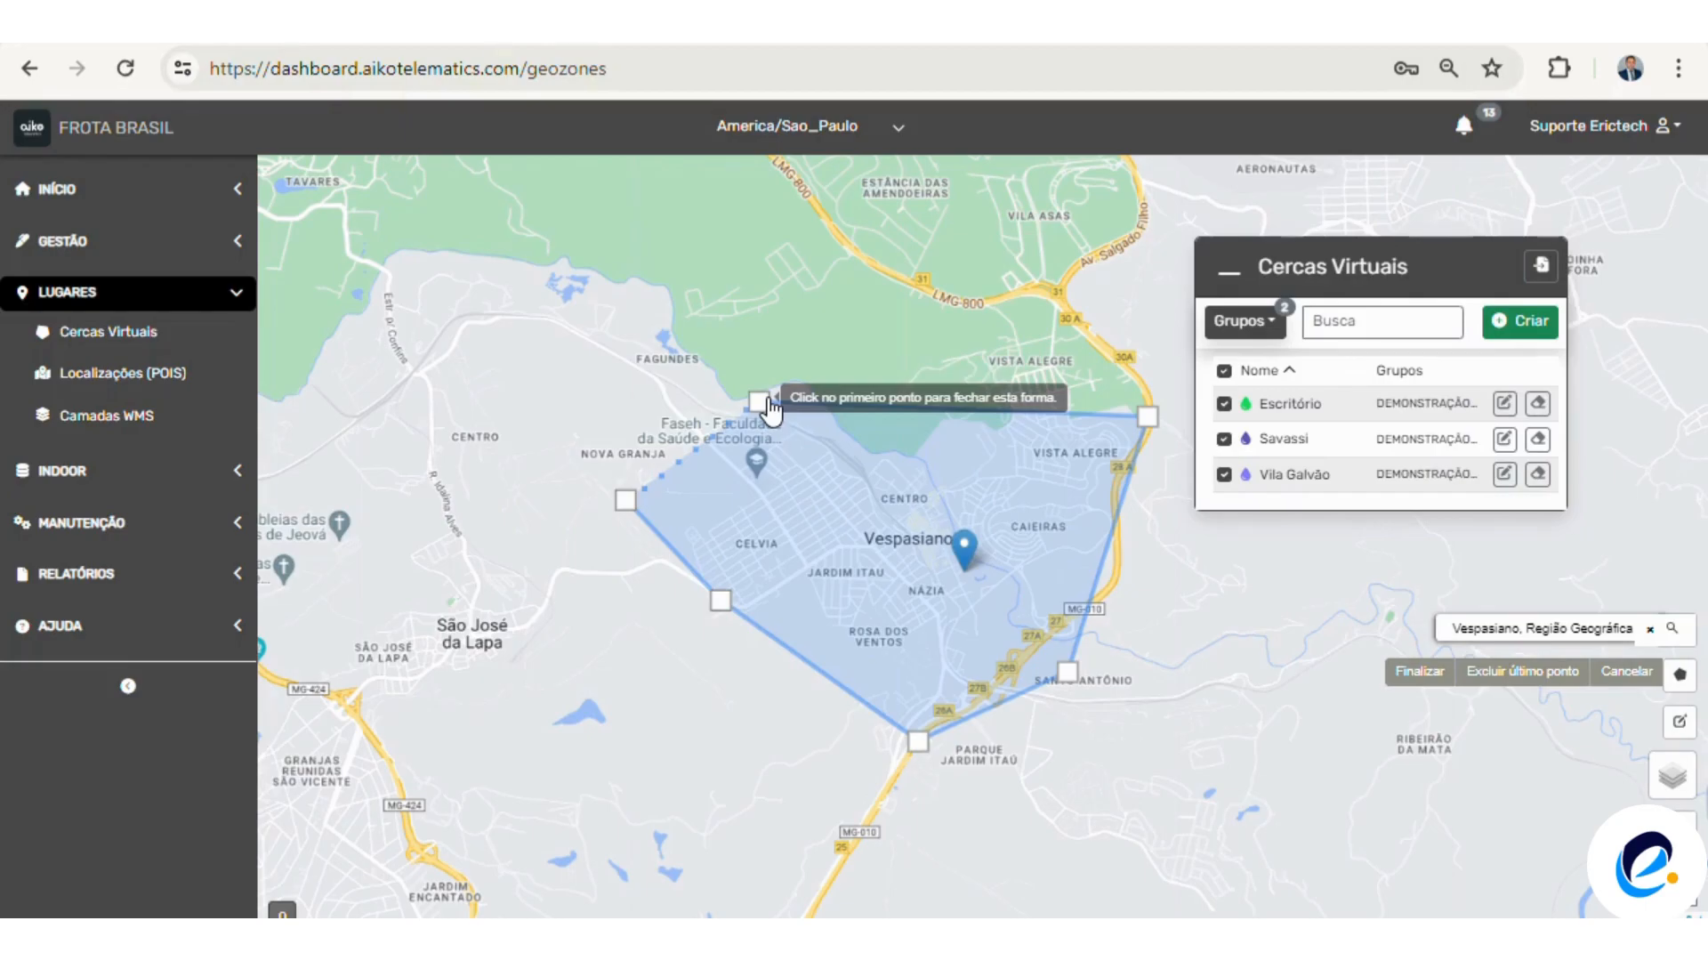
left_click(759, 403)
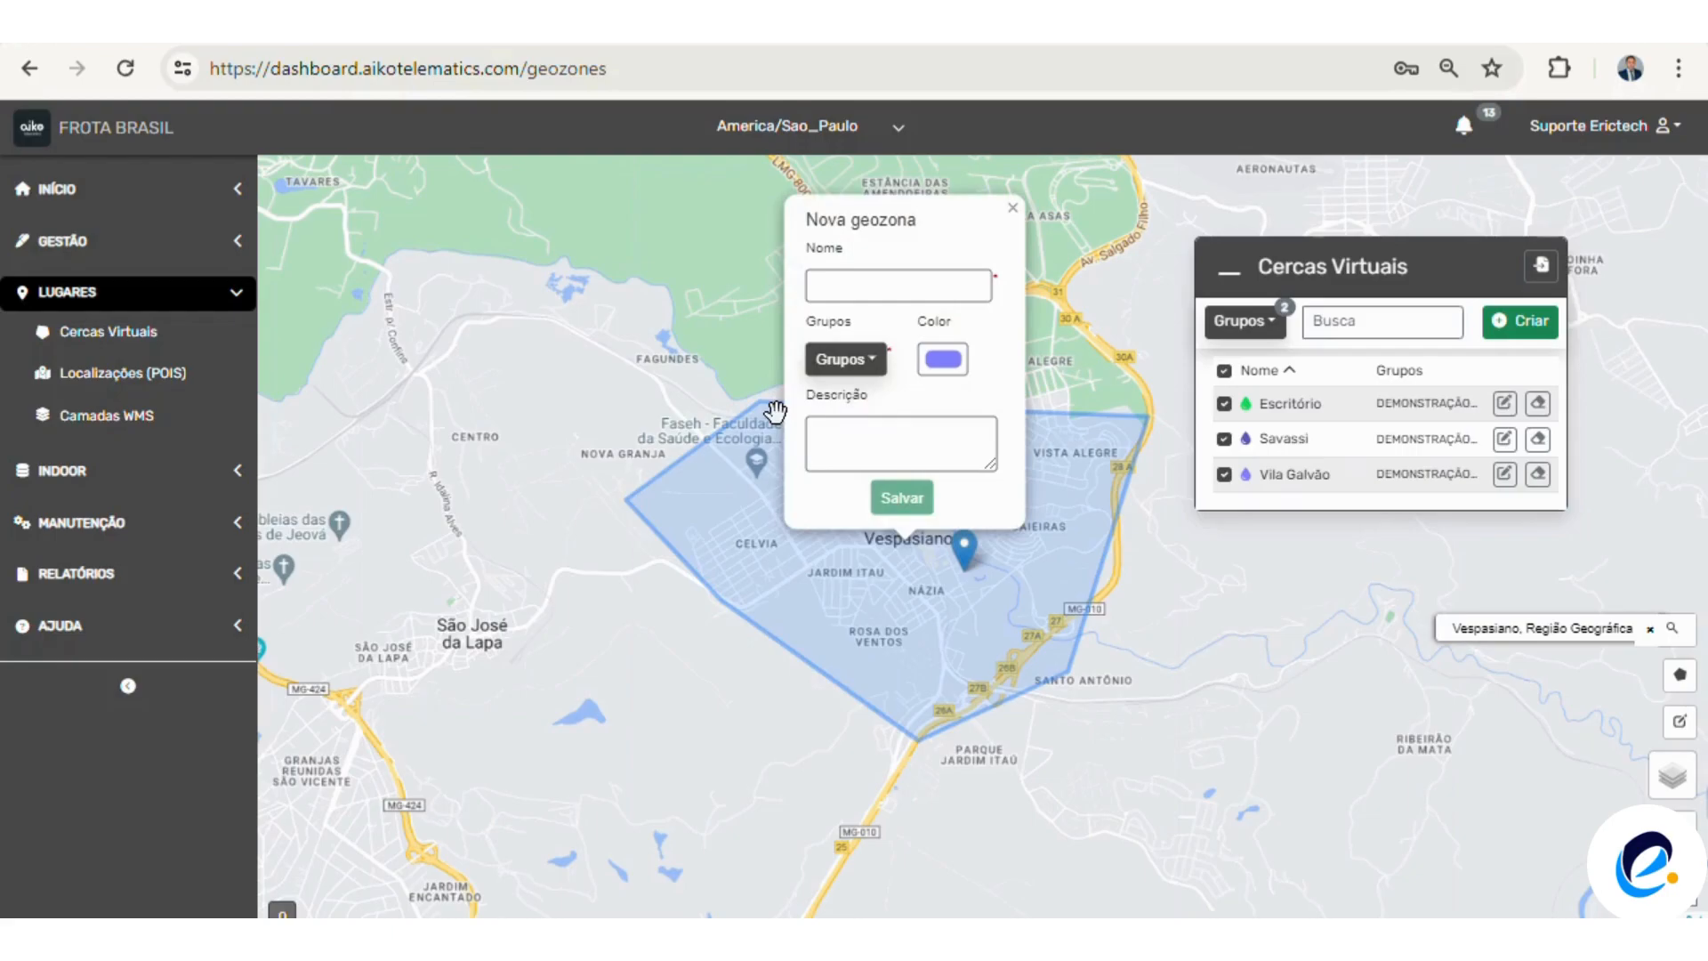
Name the new geozone Vespasiano and set its colour to red
left_click(834, 289)
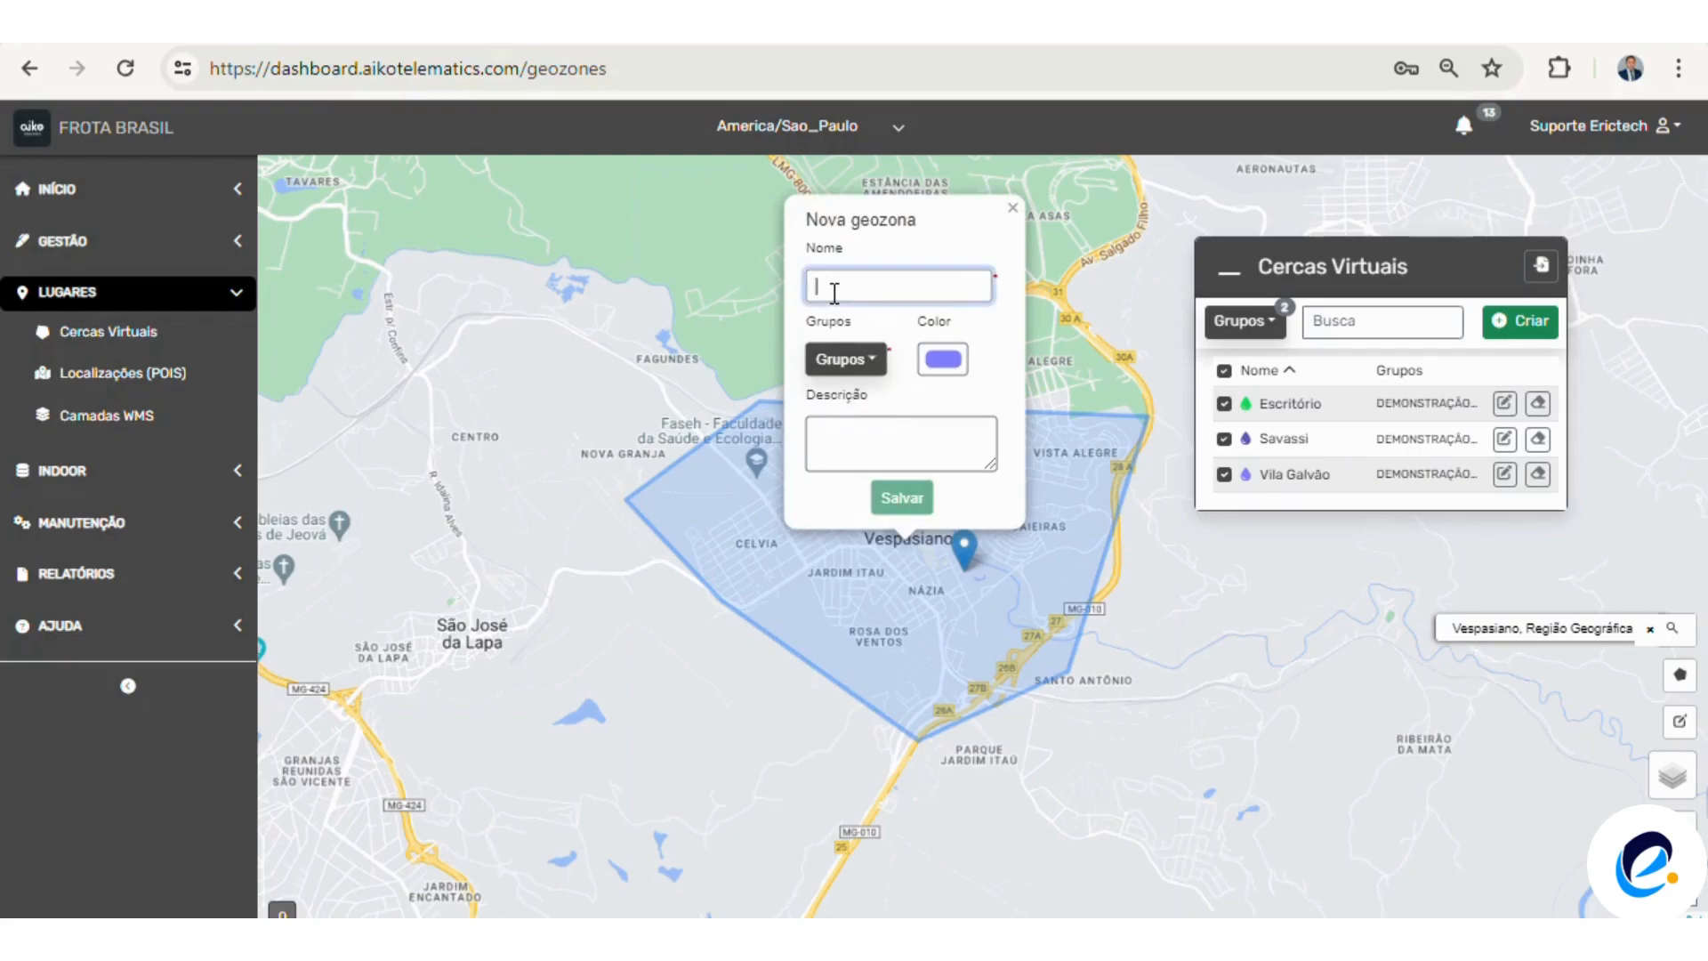
type("Vespasiano")
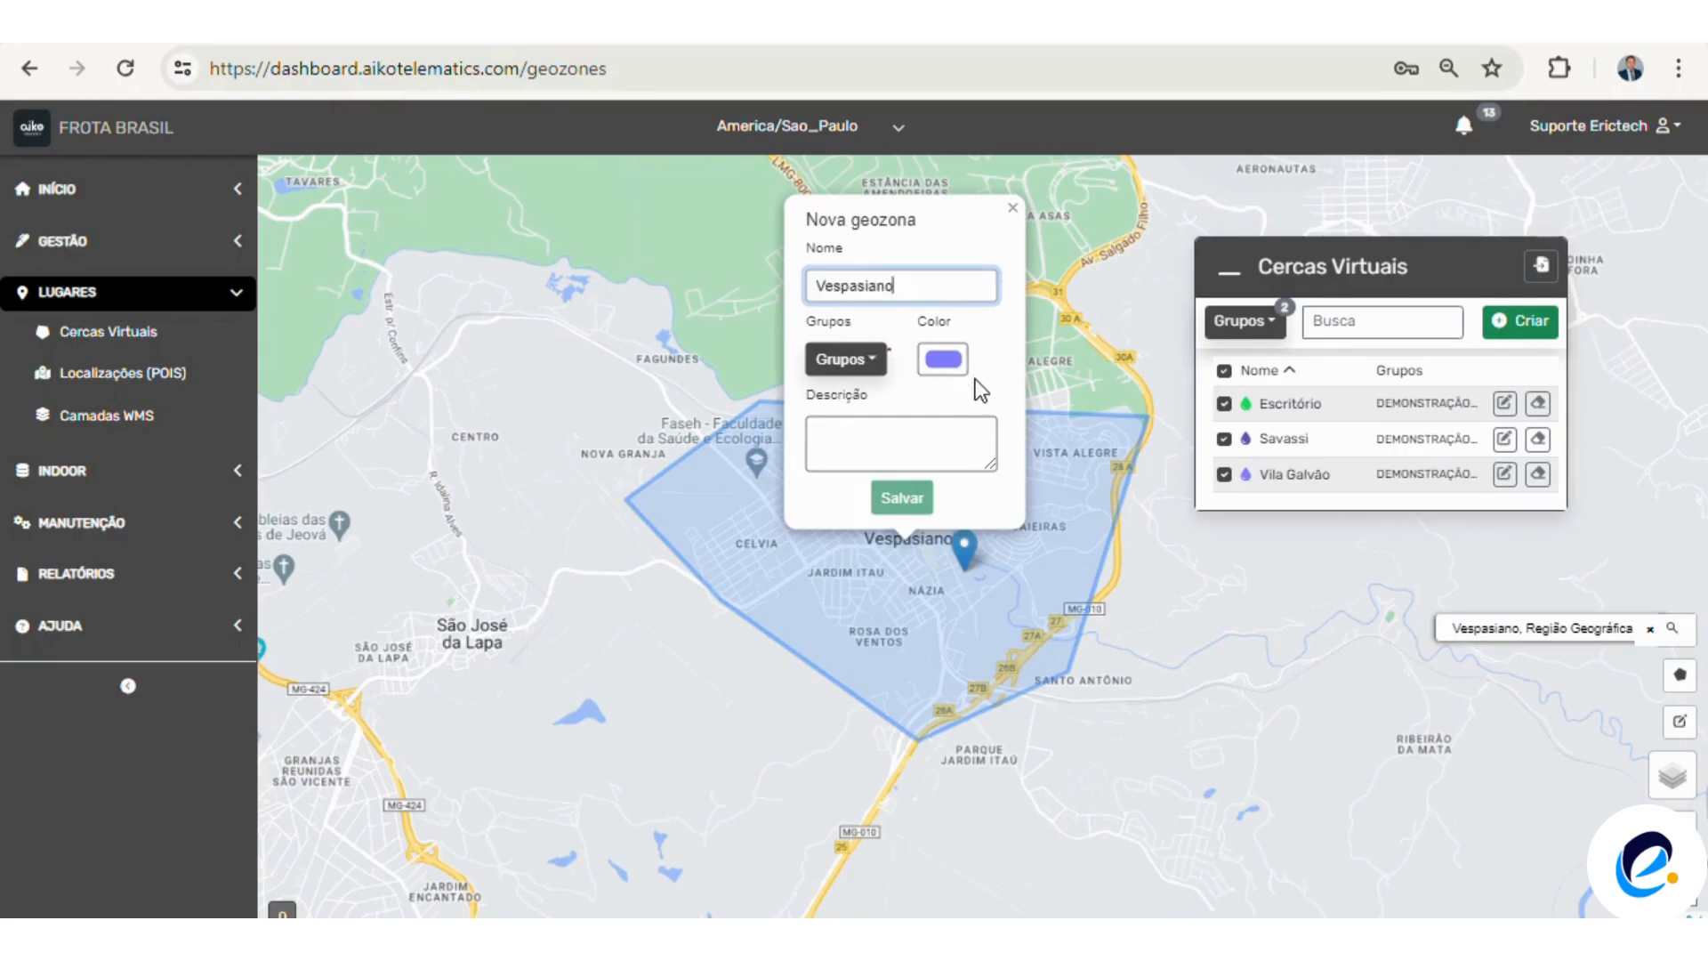
left_click(950, 360)
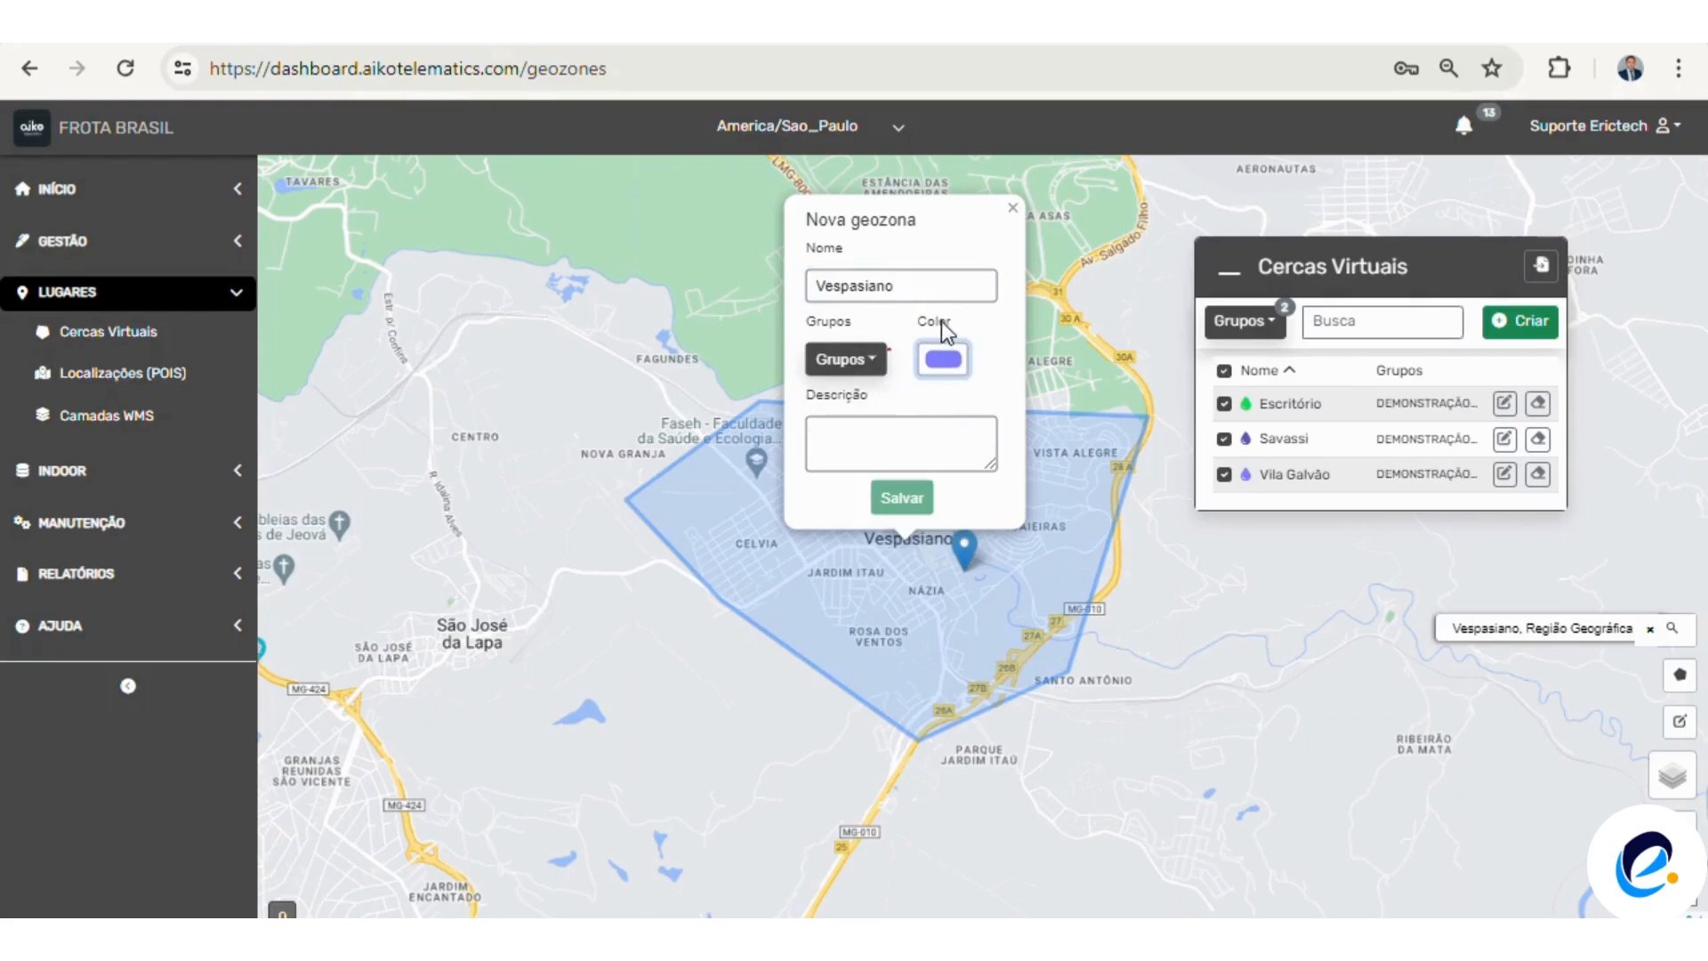
left_click(1146, 537)
mouse_move(1097, 393)
left_mouse_down()
mouse_move(1052, 396)
mouse_move(1076, 418)
mouse_move(1103, 389)
left_mouse_up()
left_click(1261, 640)
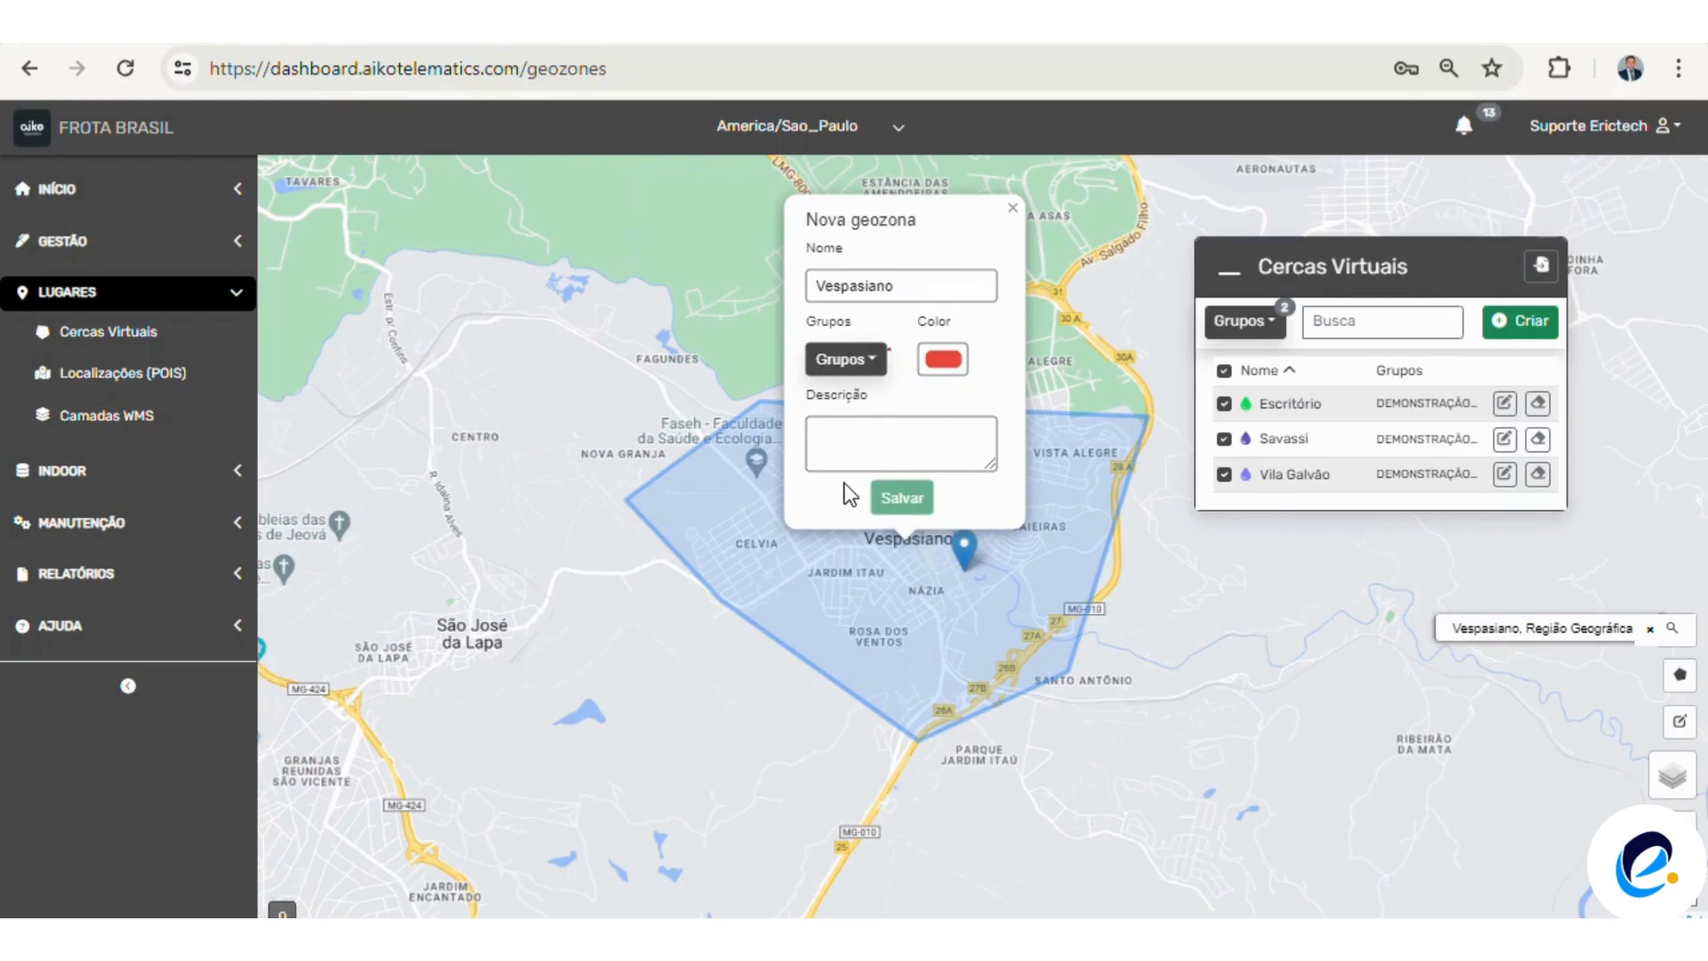
Assign the geozone to the groups DEMONSTRAÇÃO OBD2 and DEMONSTRAÇÃO PADRÃO and save it
left_click(872, 370)
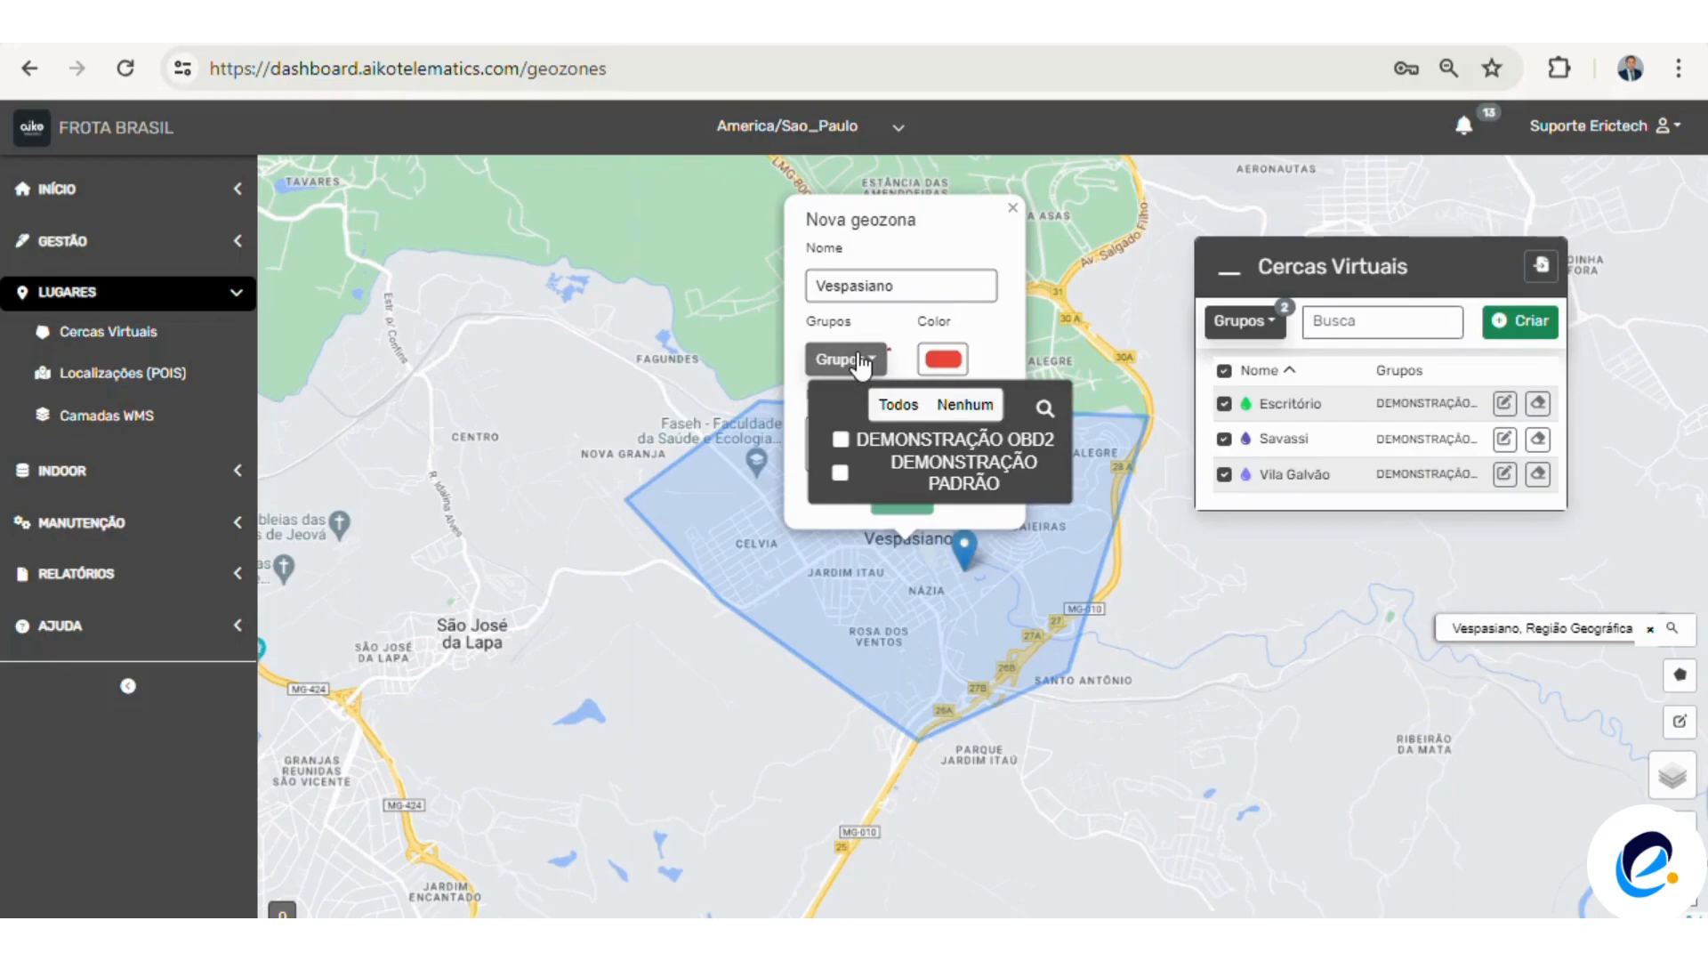
left_click(840, 440)
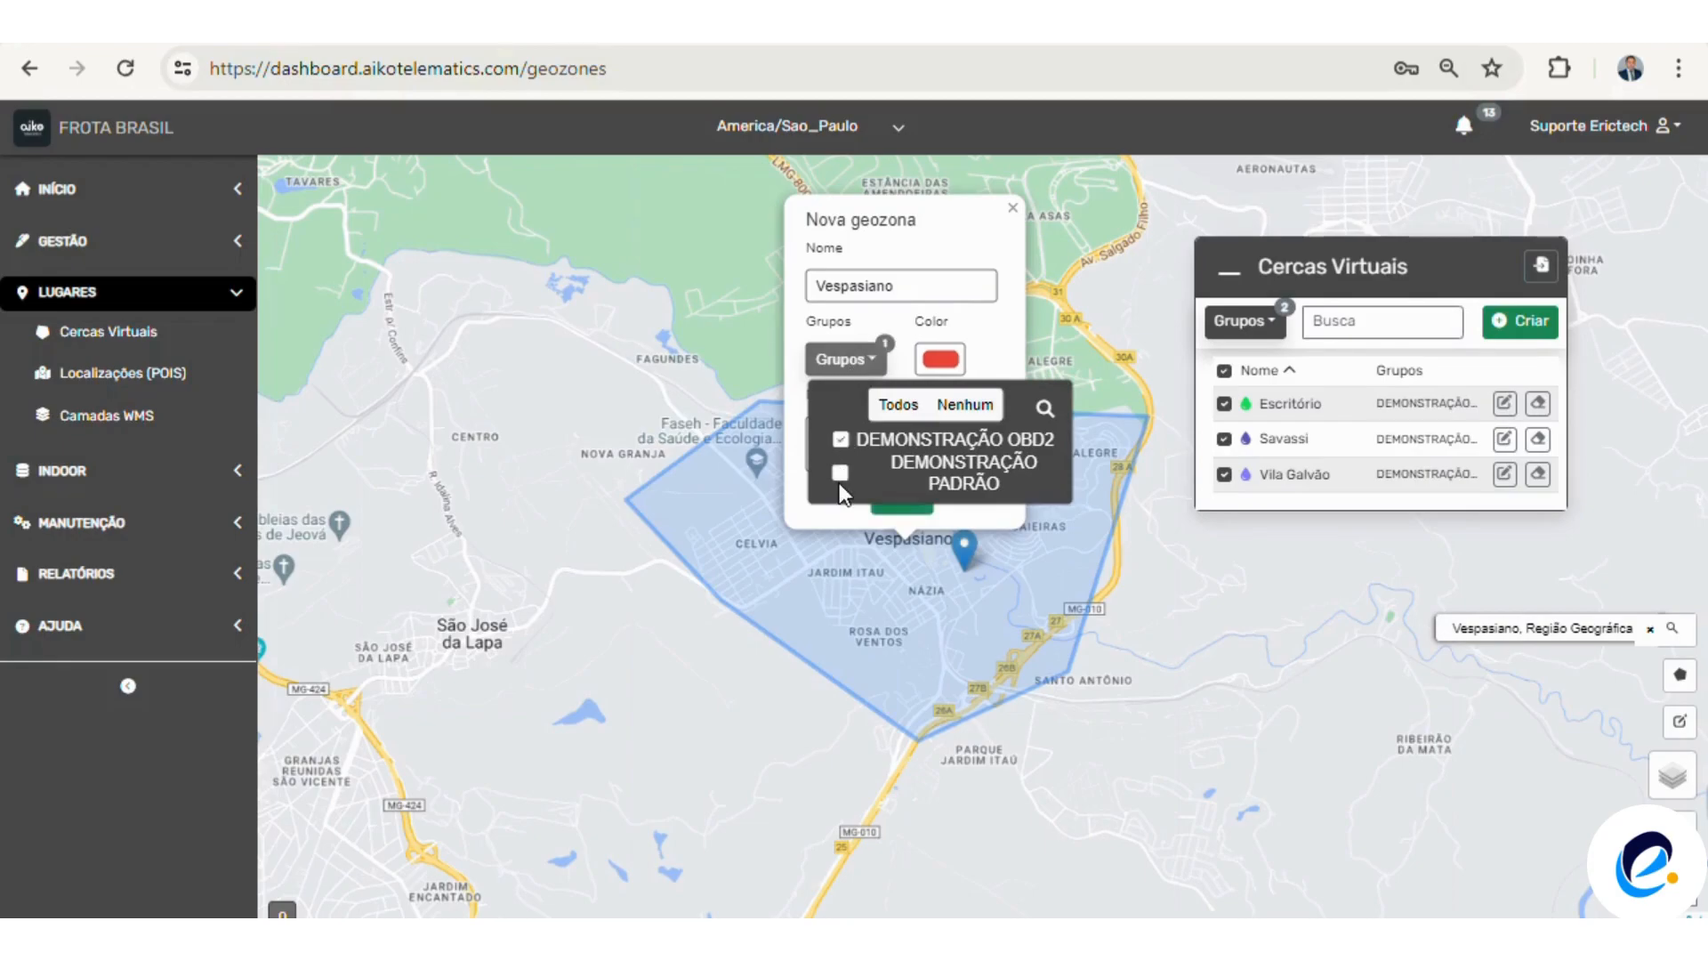
left_click(1121, 621)
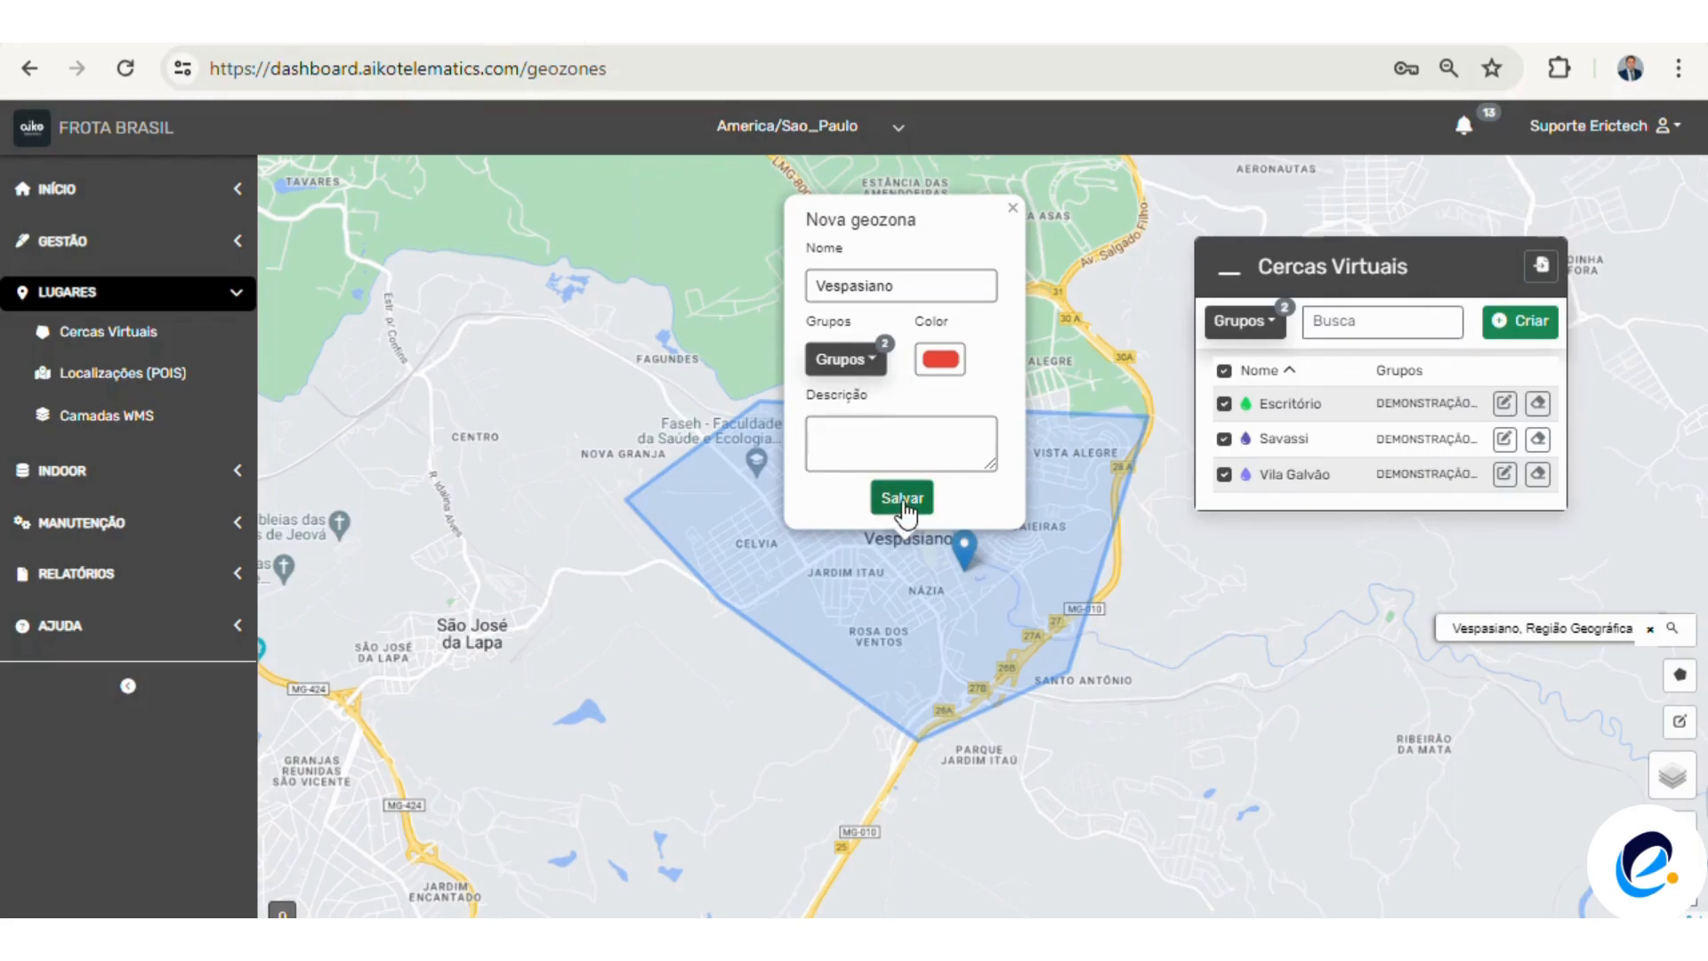
left_click(902, 498)
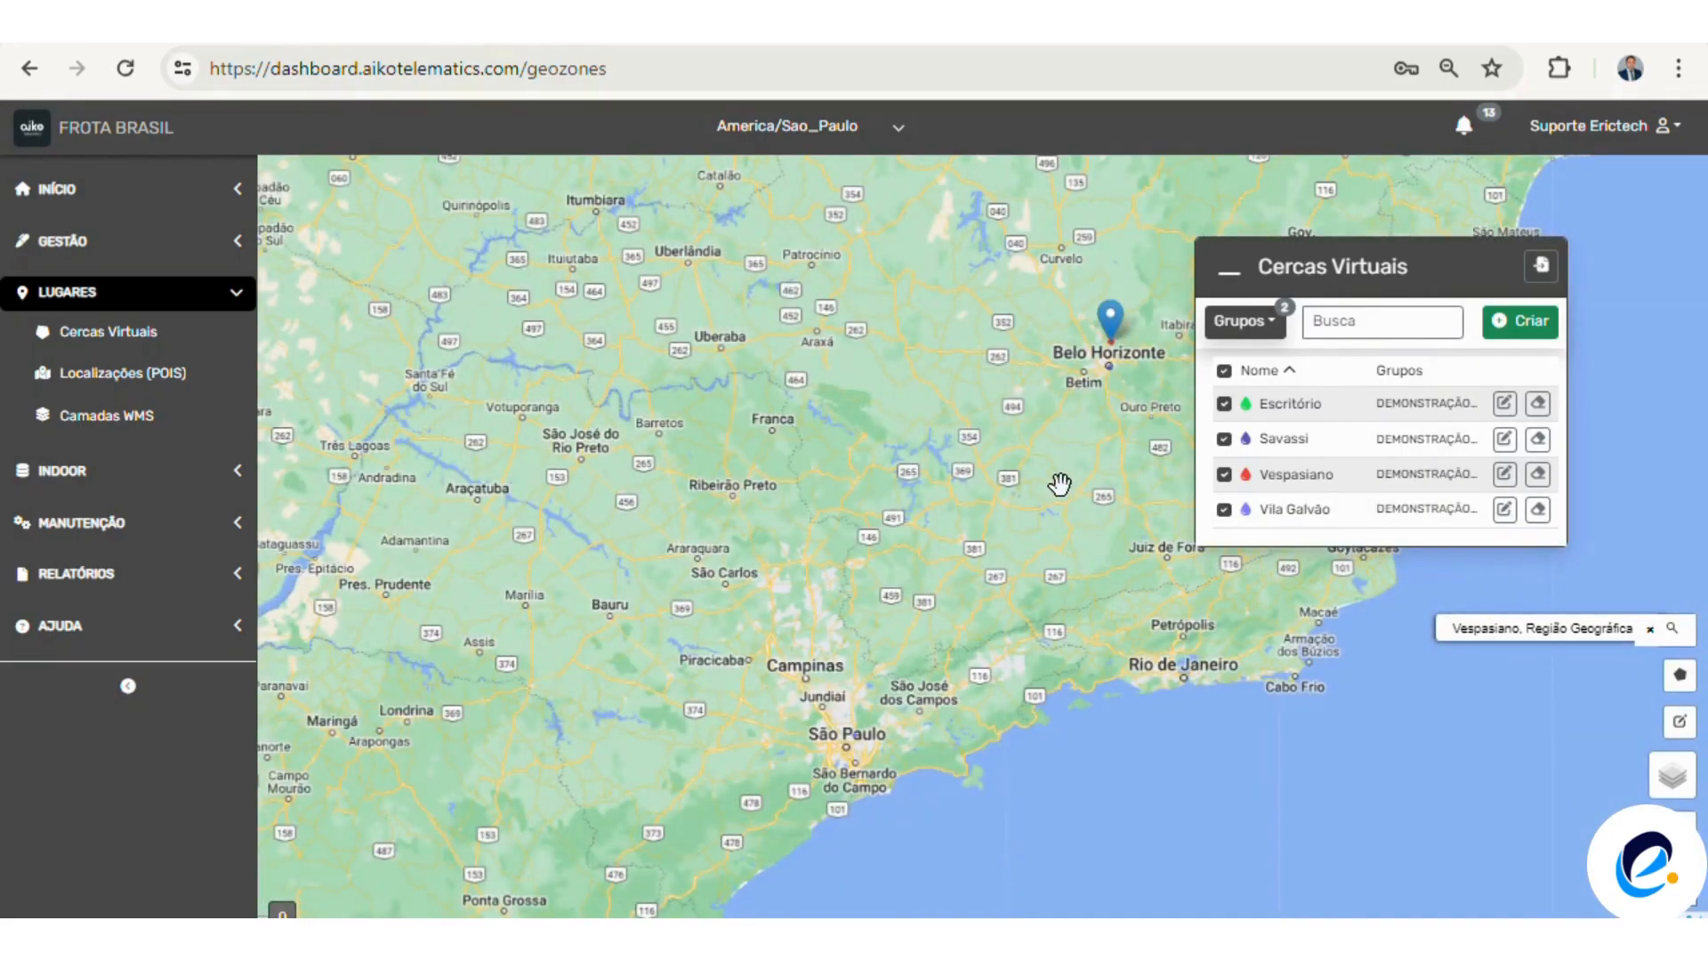
left_click_drag(1058, 483, 949, 558)
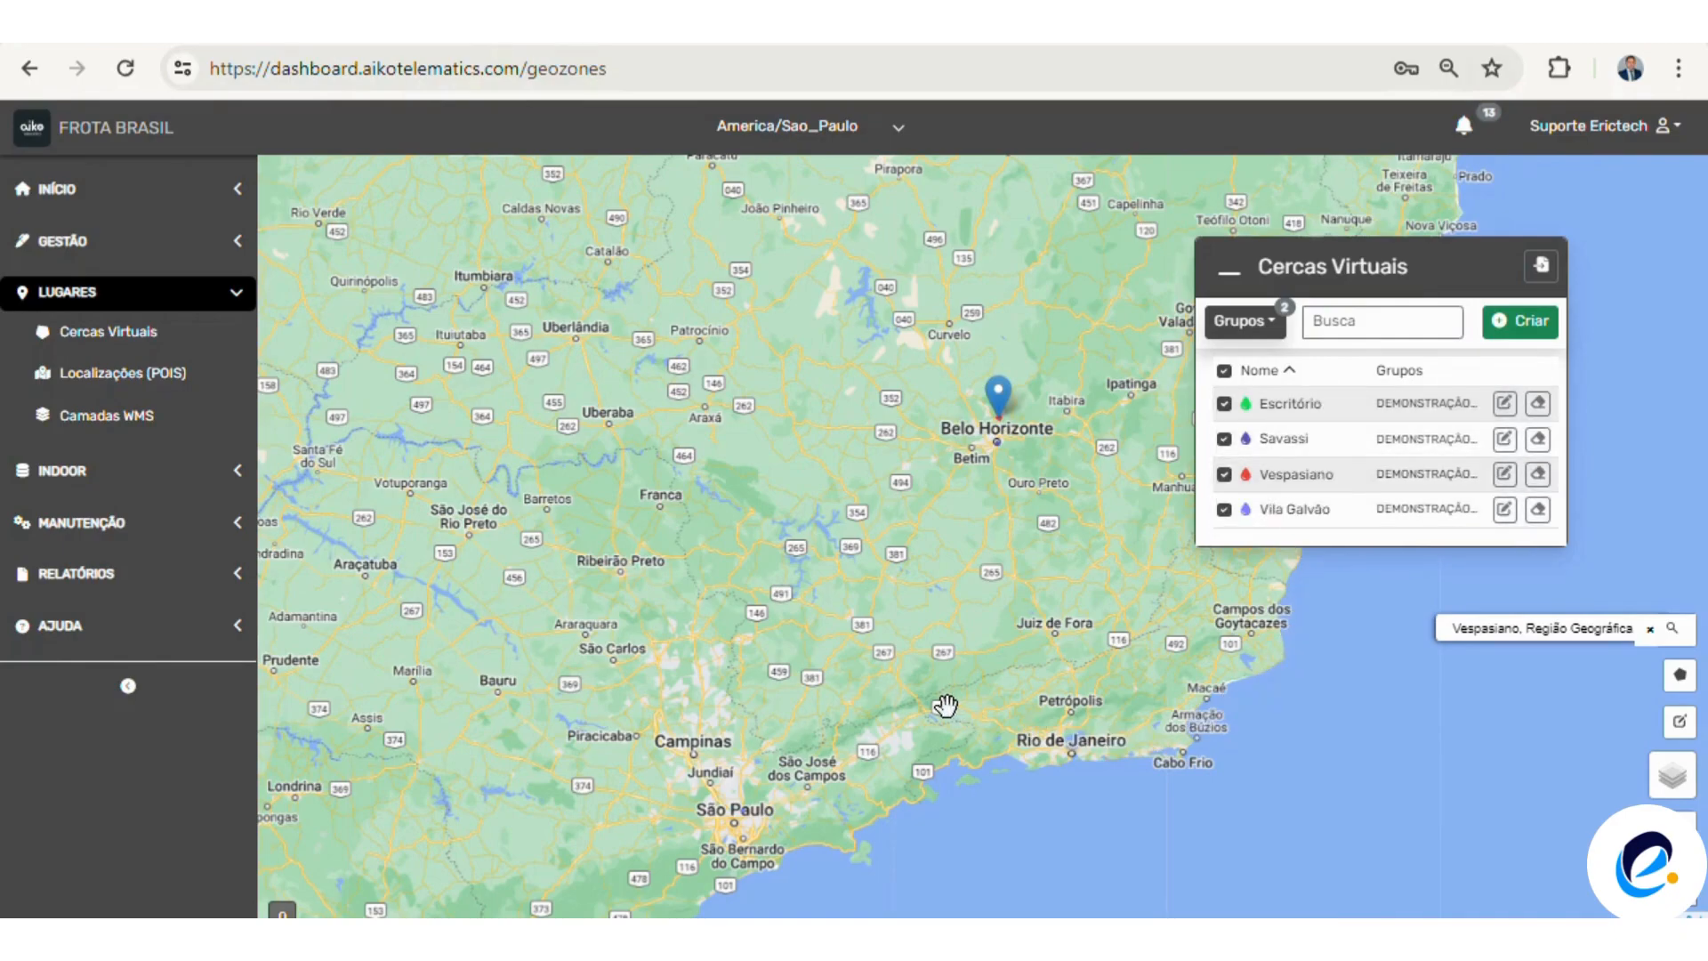
left_click_drag(945, 706, 985, 729)
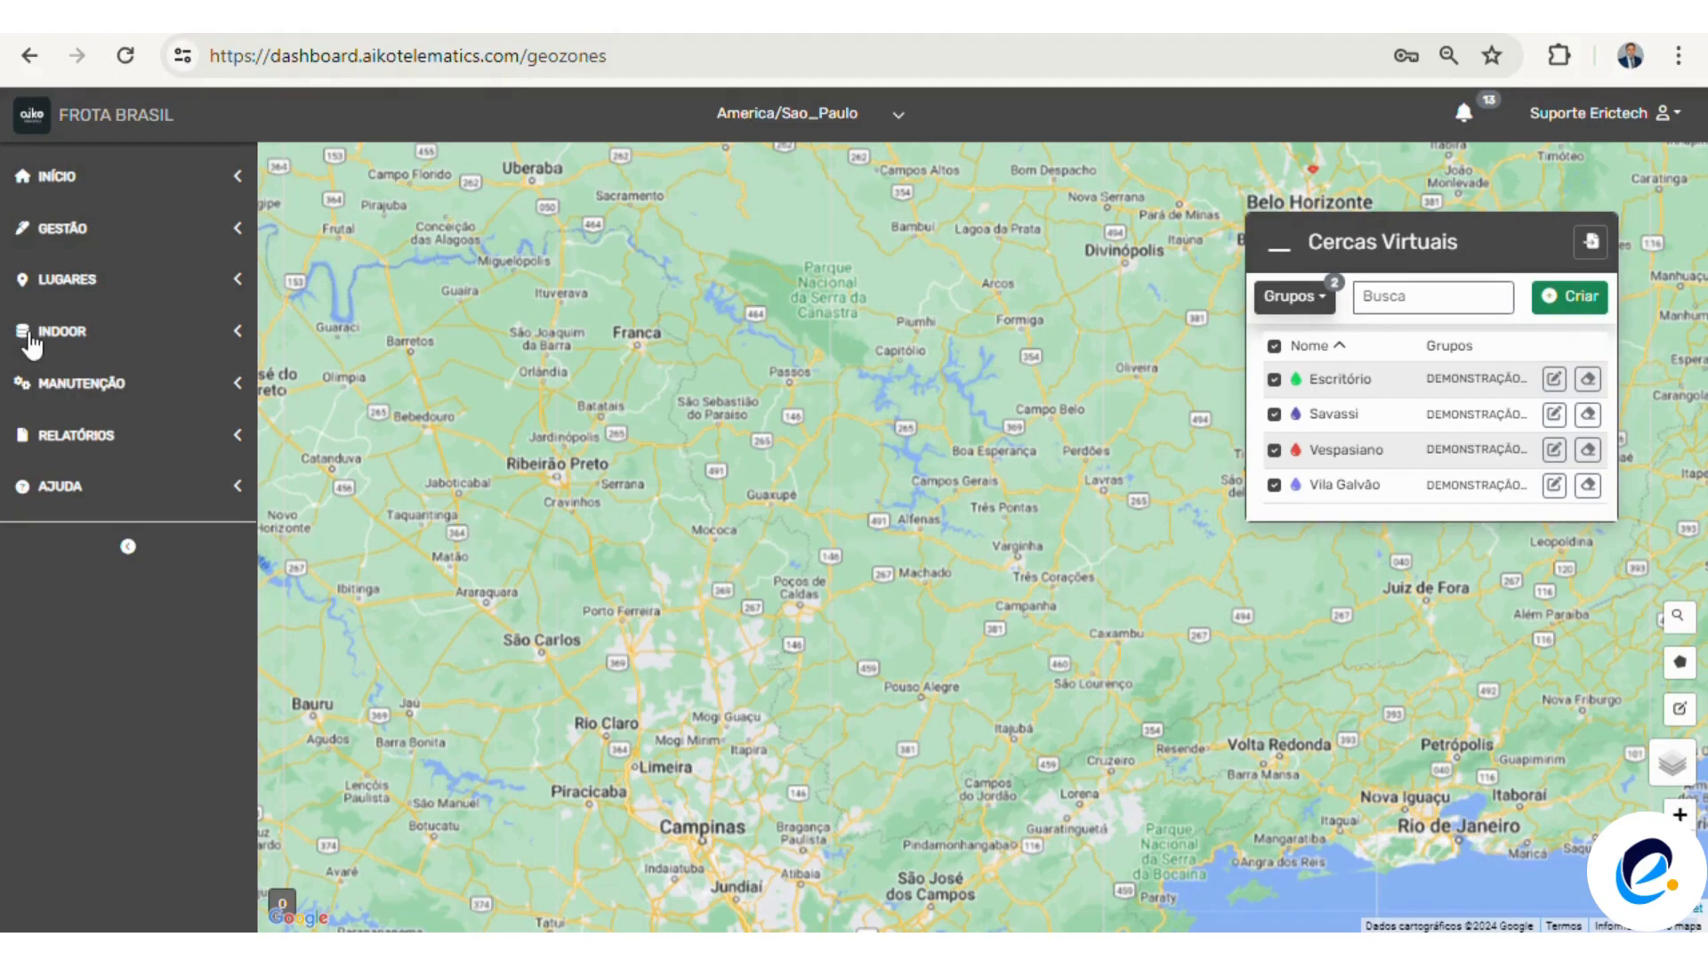
Open the Localizações (POIS) page under Lugares and start creating a new POI
left_click(104, 290)
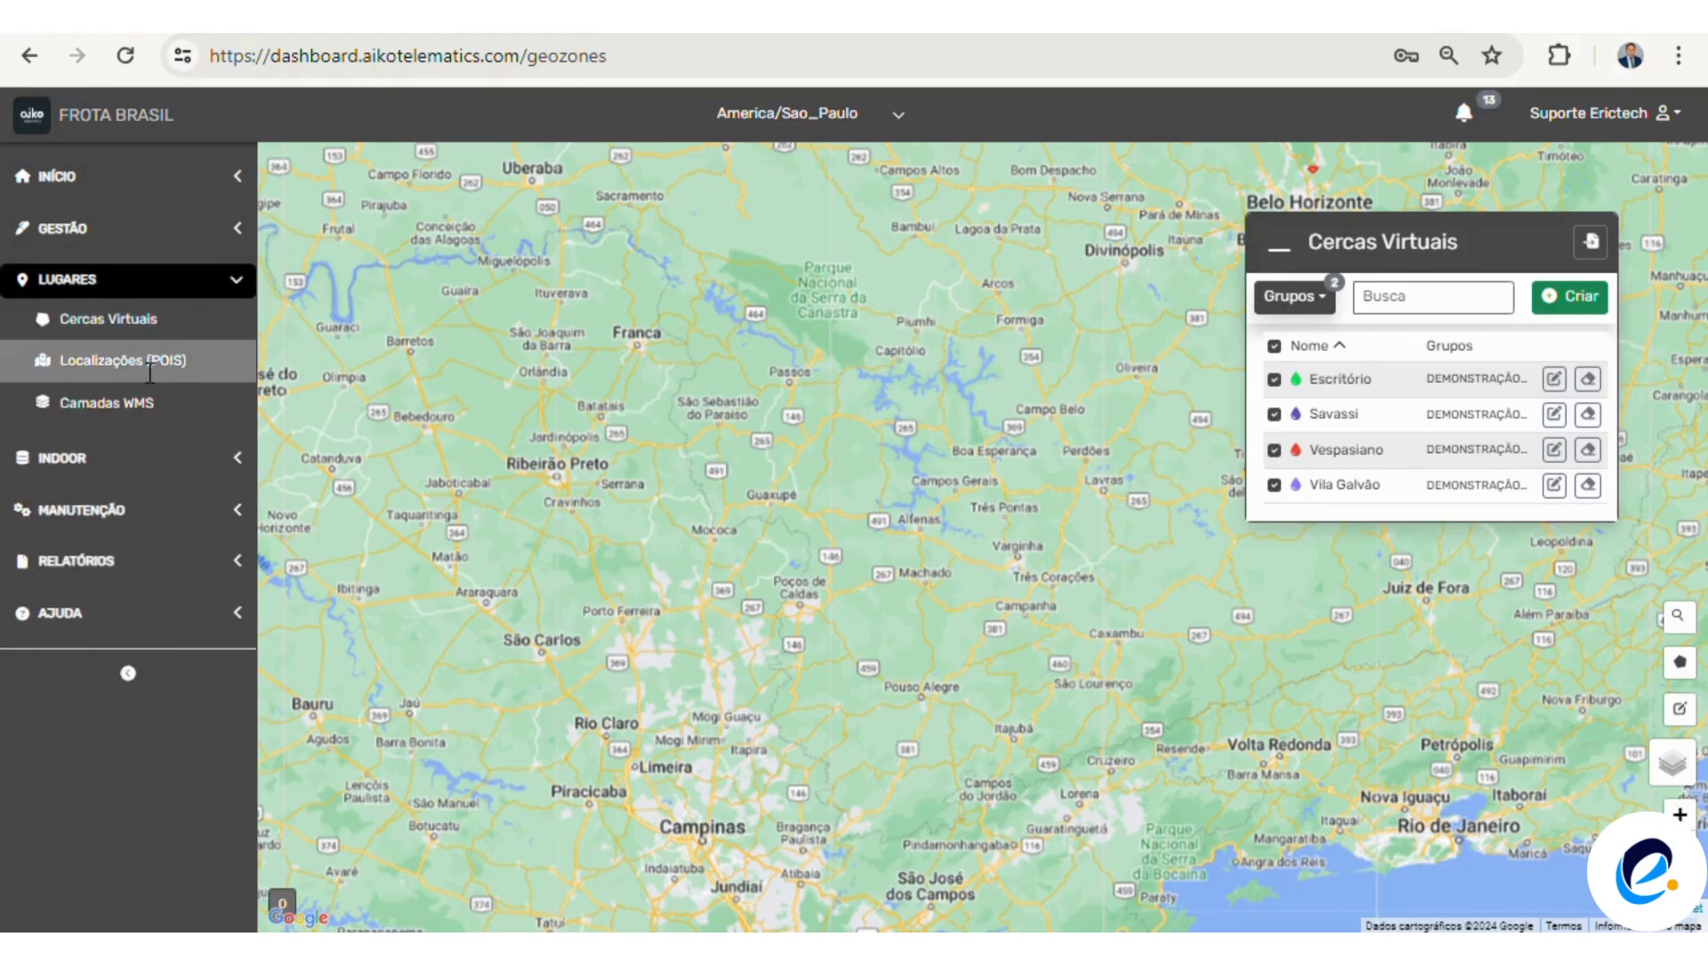
left_click(149, 365)
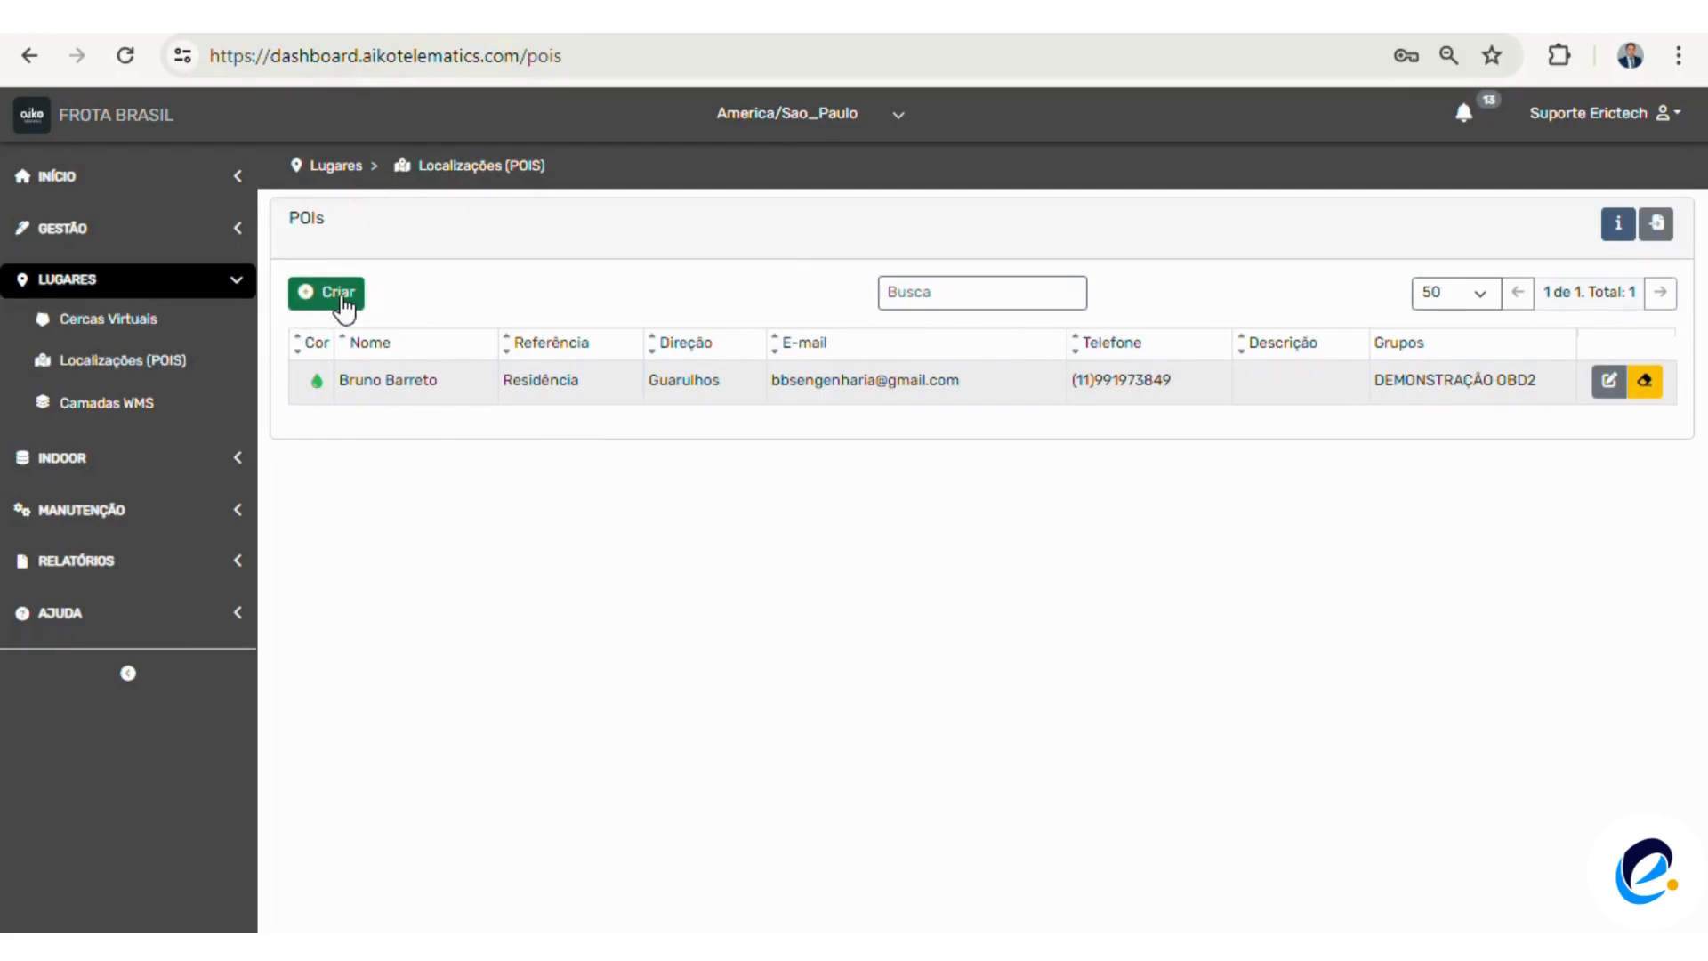
left_click(343, 298)
Name the new POI "Praça da Liberdade"
left_click(936, 240)
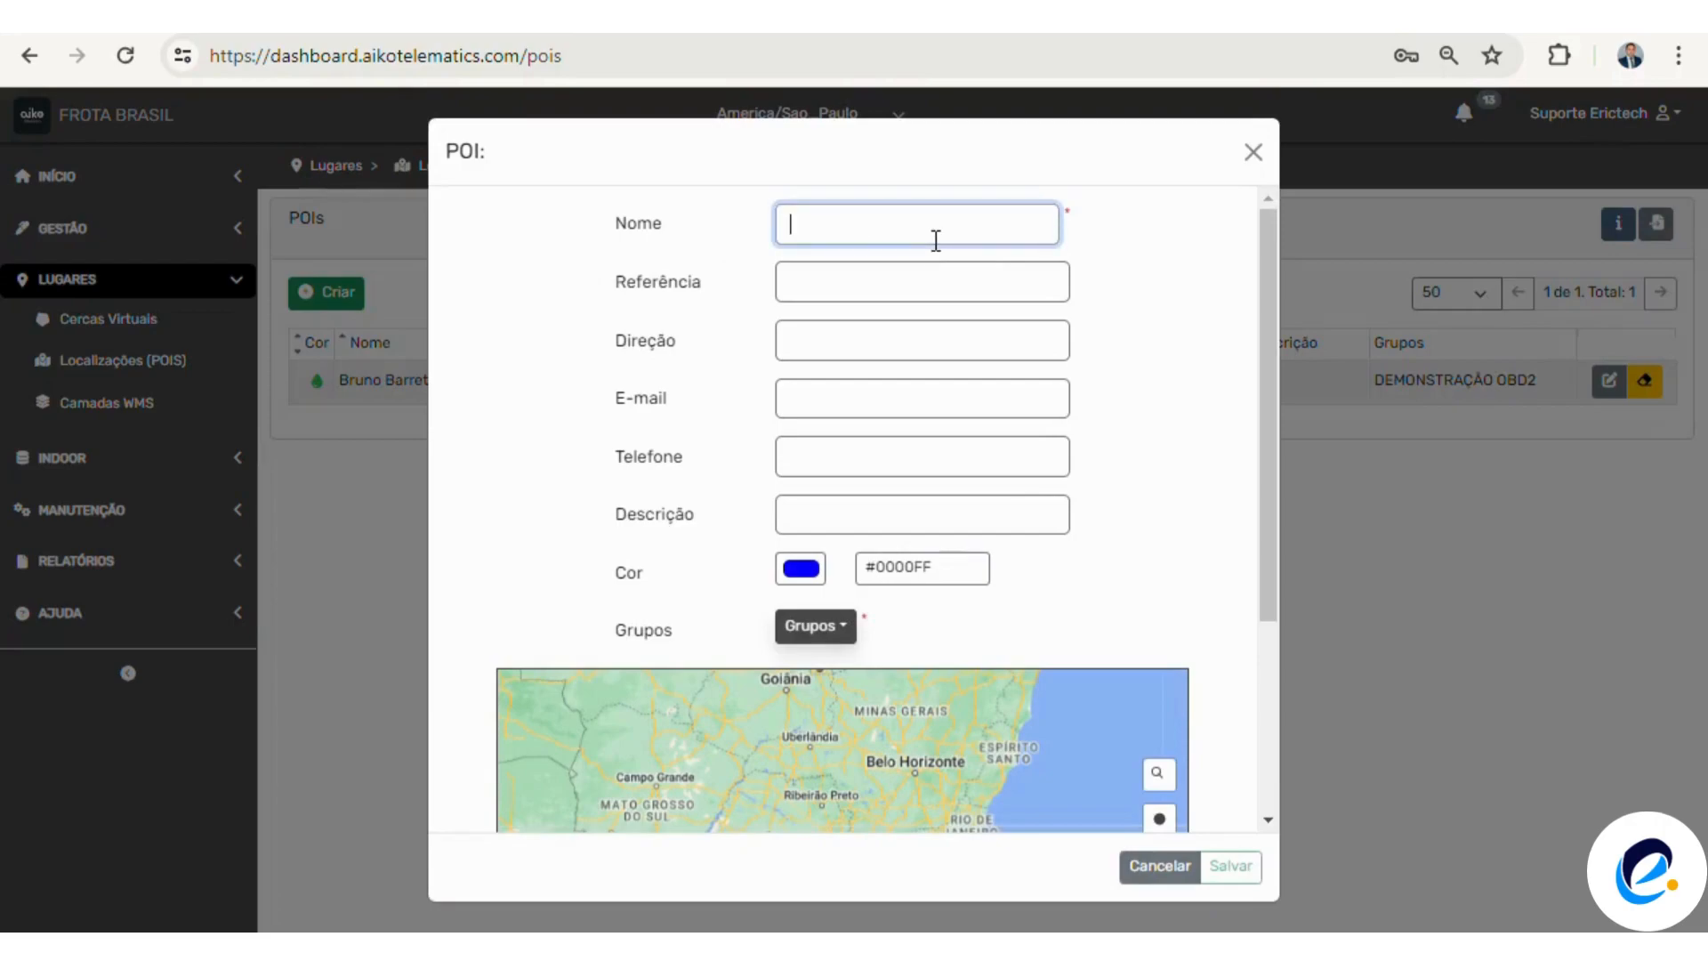
type("Praça d")
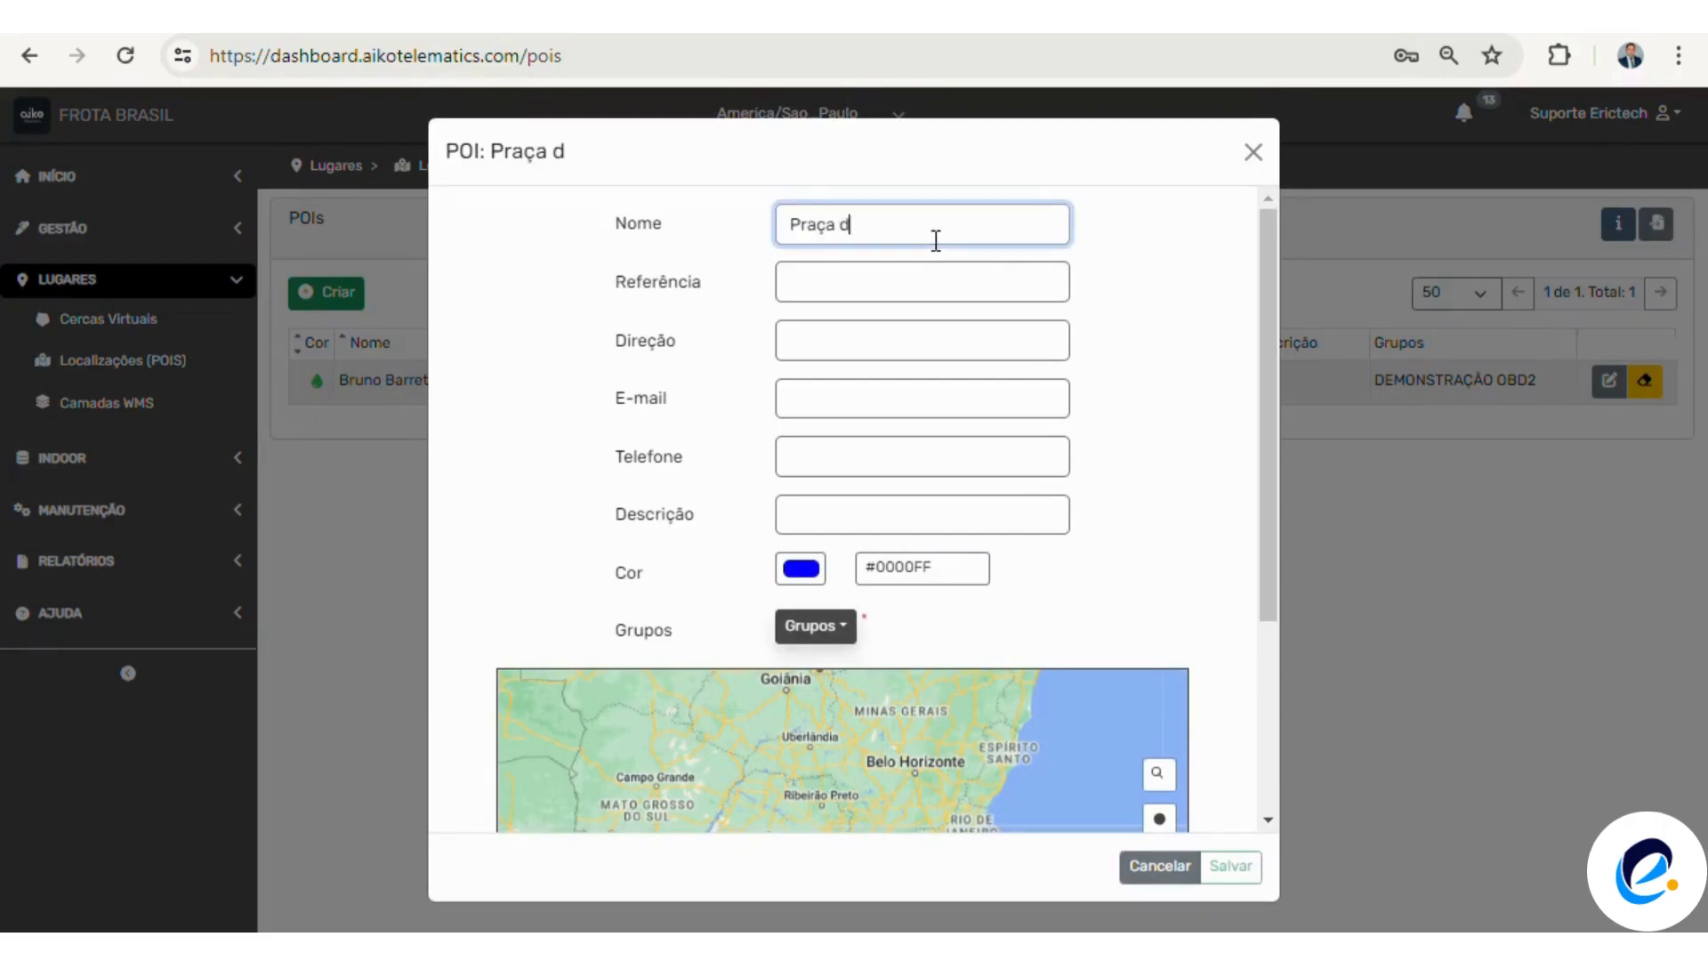
type("a liberdade")
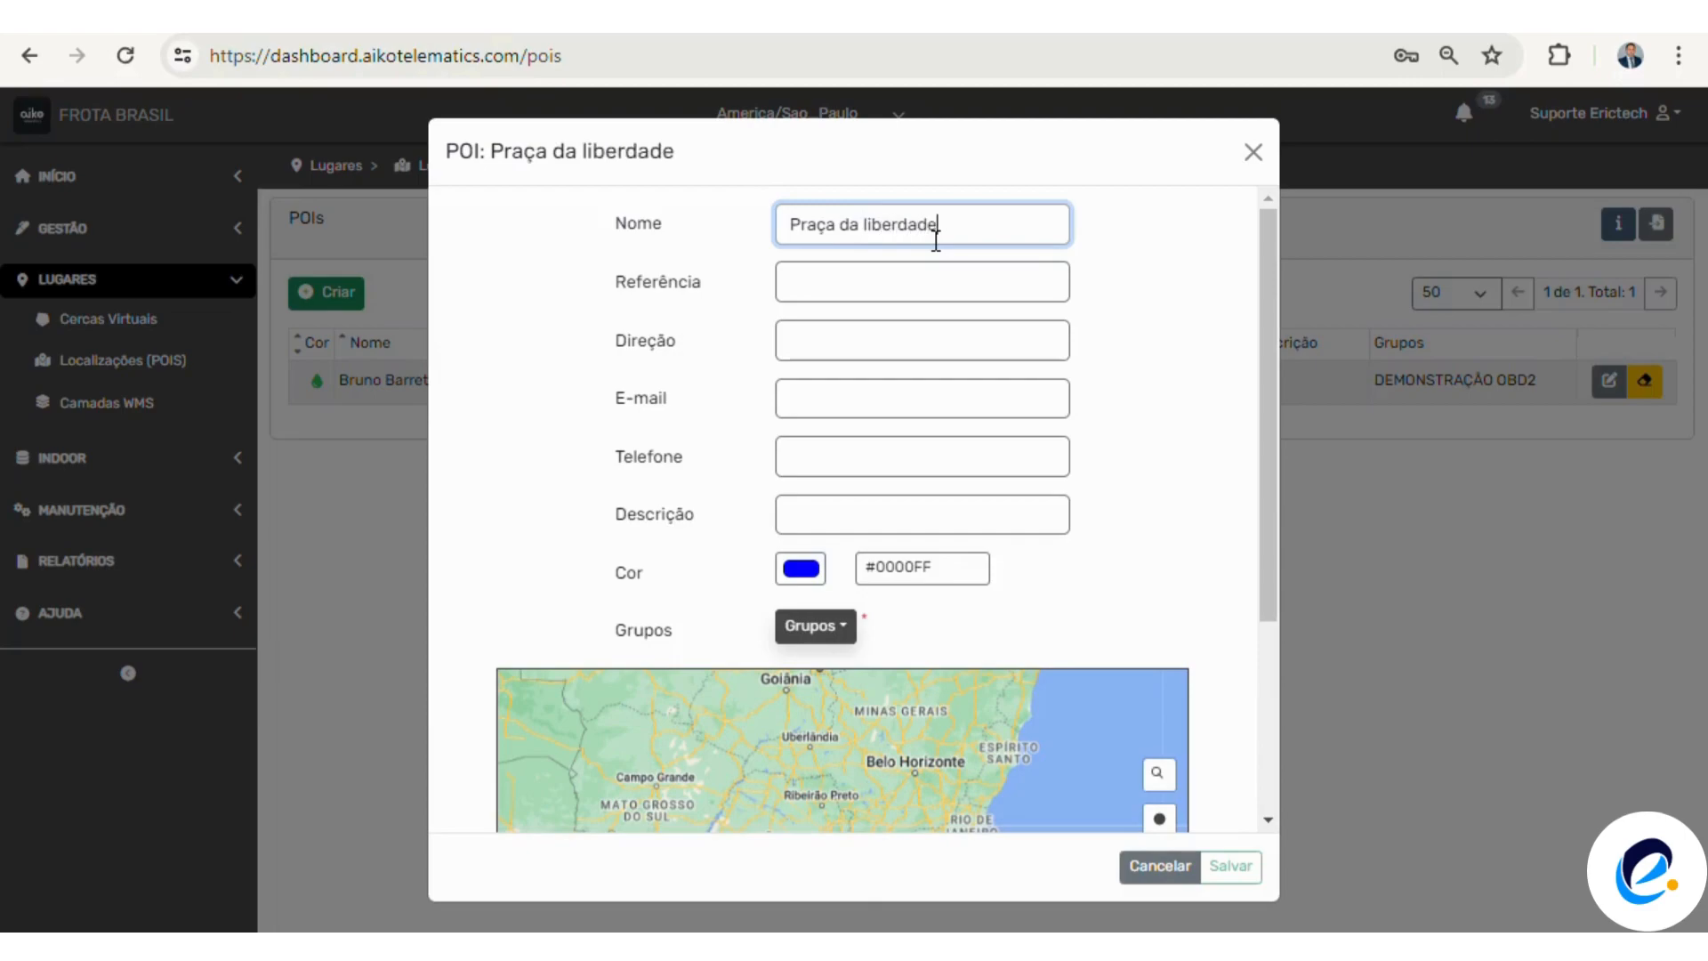
left_click(871, 230)
key("BackSpace")
type("L")
Set the POI's Direção to "Belo Horizonte", leaving the reference, phone and description fields empty
left_click(895, 302)
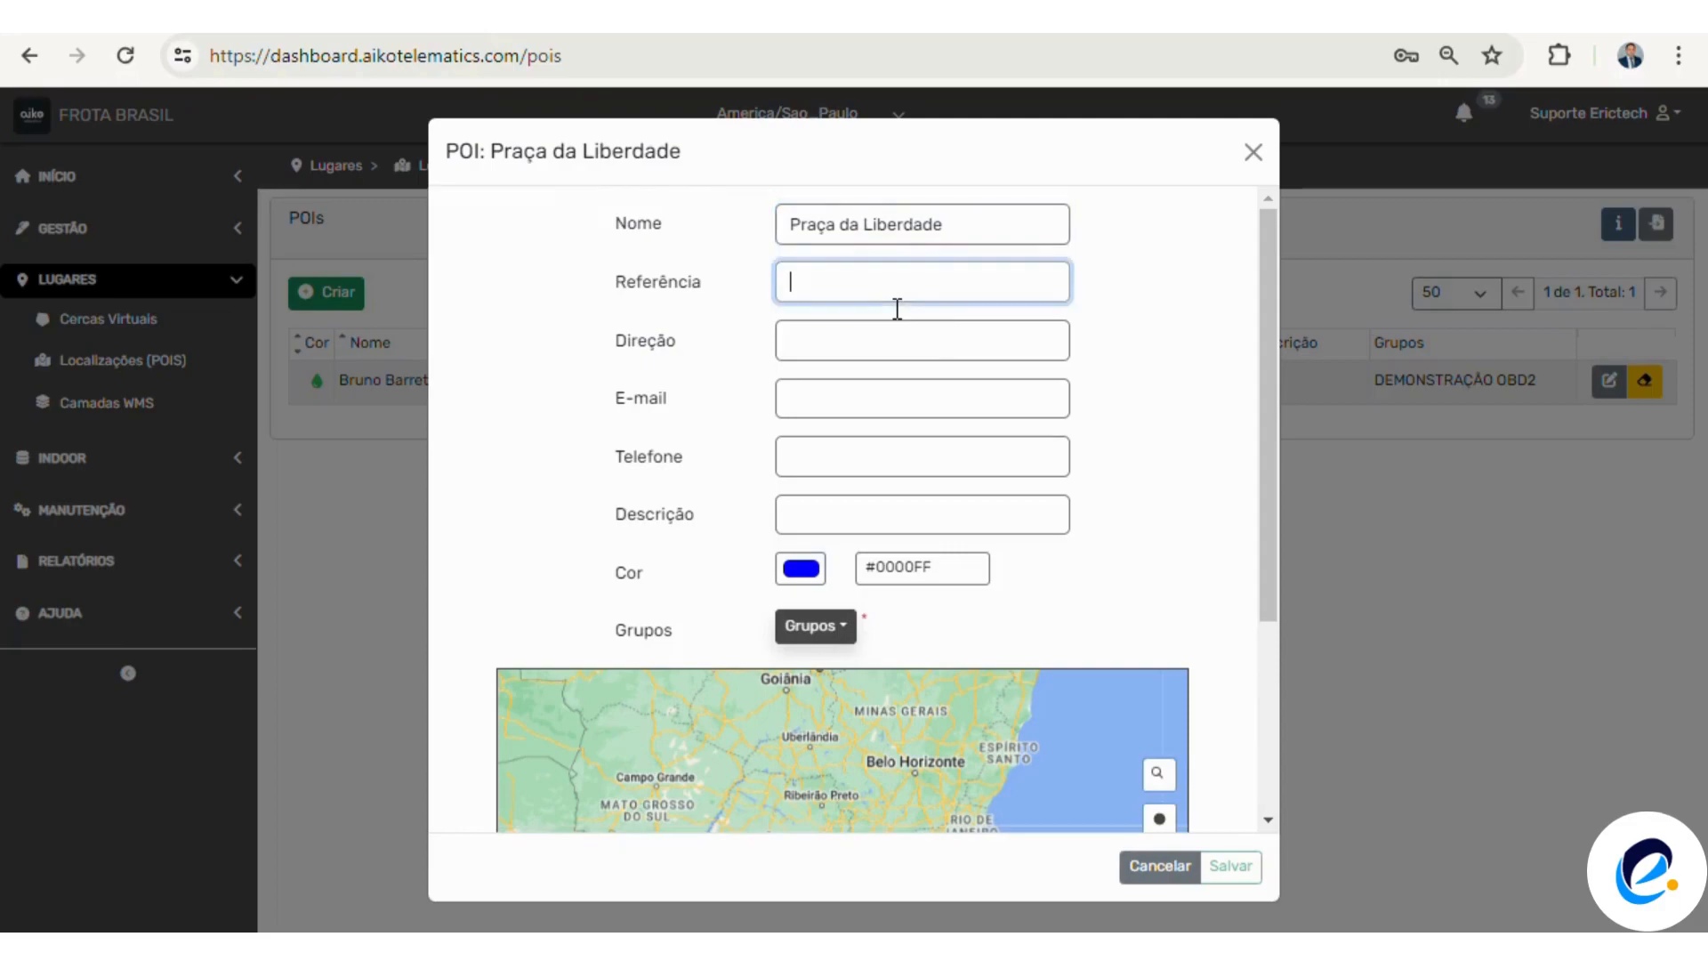
left_click(846, 354)
type("Be")
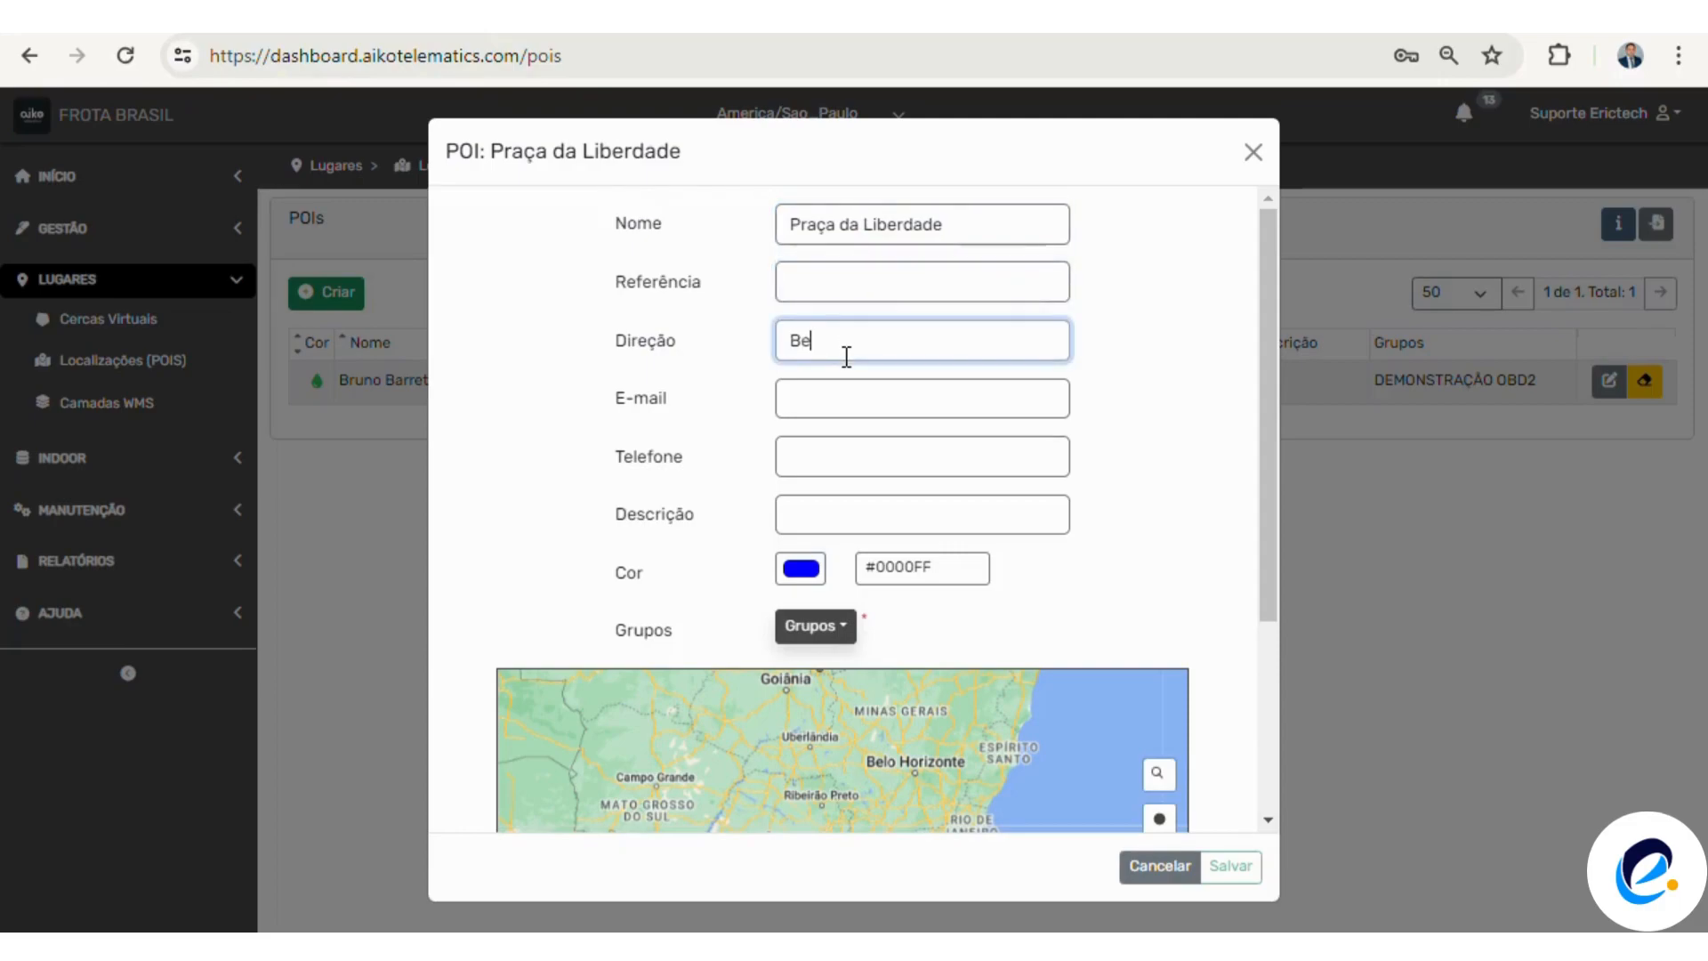
type("lo Horizonte")
left_click(903, 464)
left_click(892, 525)
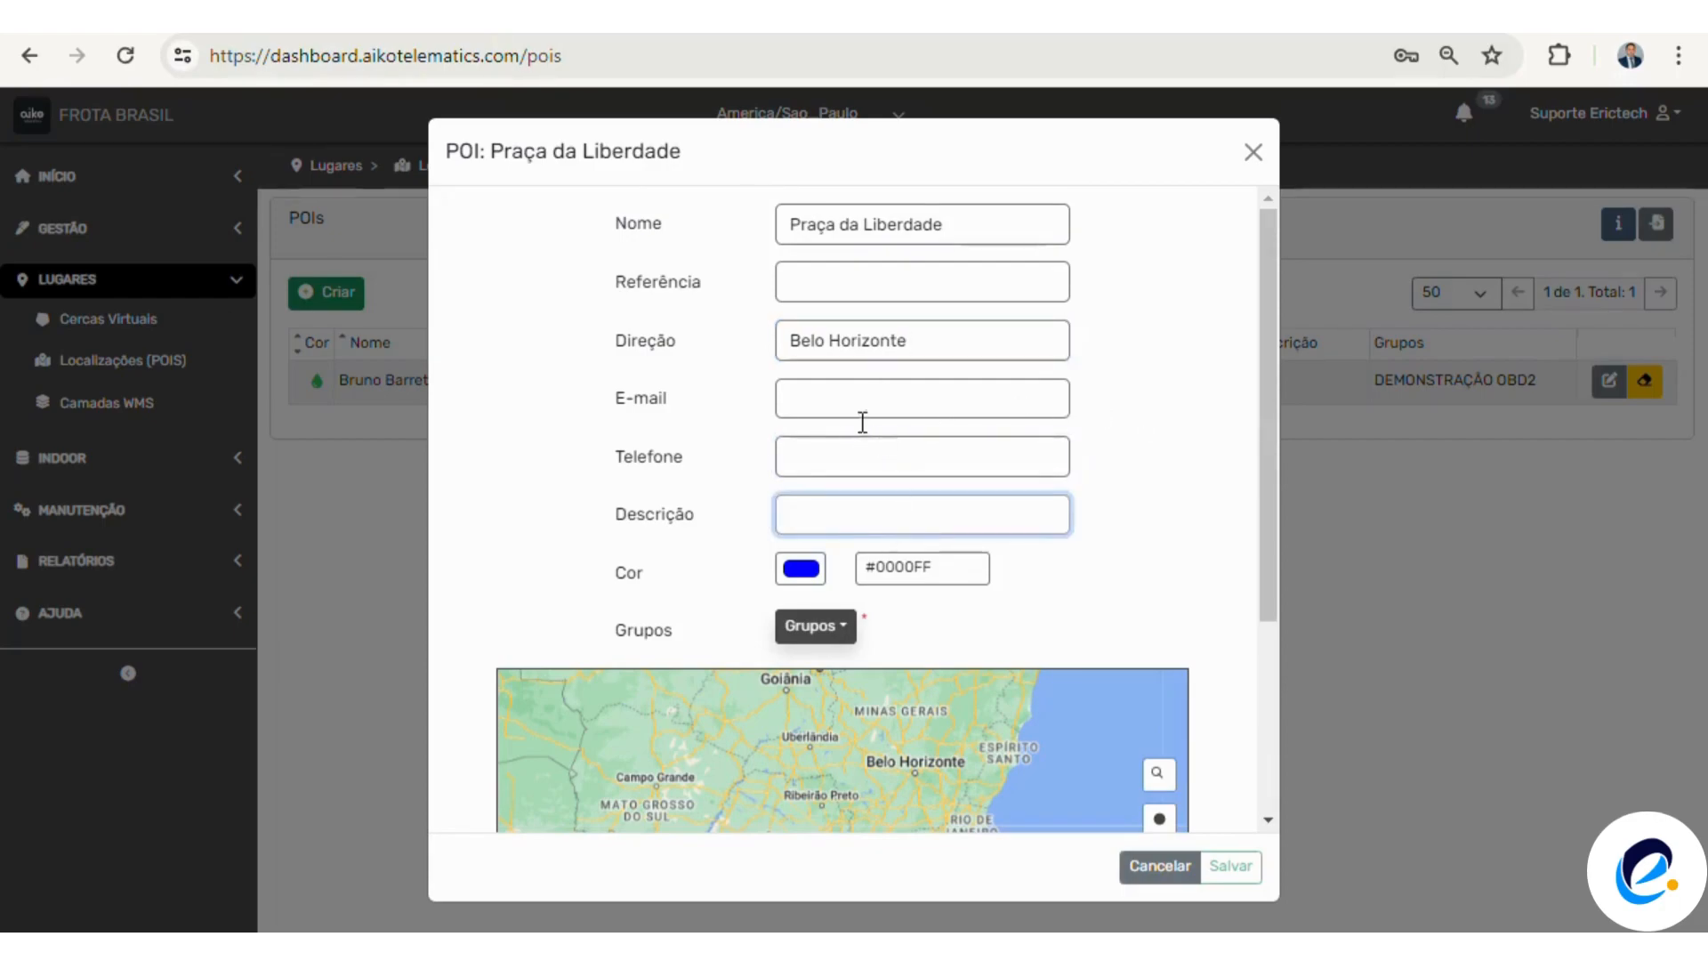
Assign the new POI to the groups DEMONSTRAÇÃO OBD2 and DEMONSTRAÇÃO PADRÃO
left_click(1179, 594)
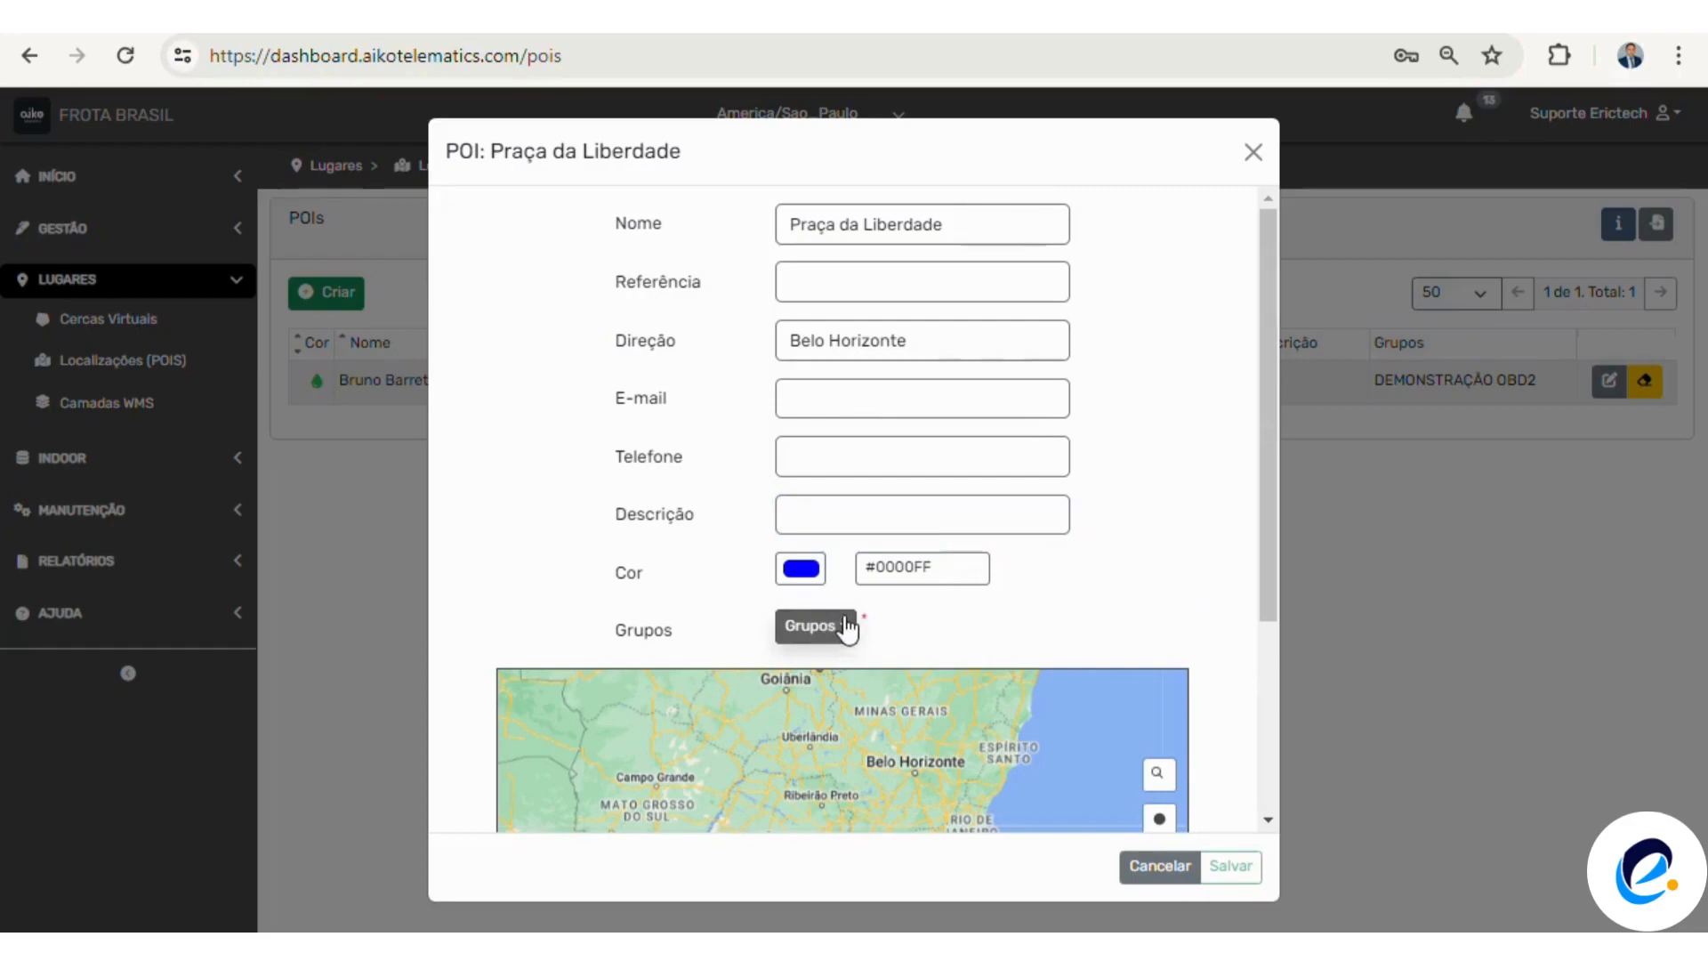
left_click(837, 636)
left_click(809, 707)
left_click(809, 734)
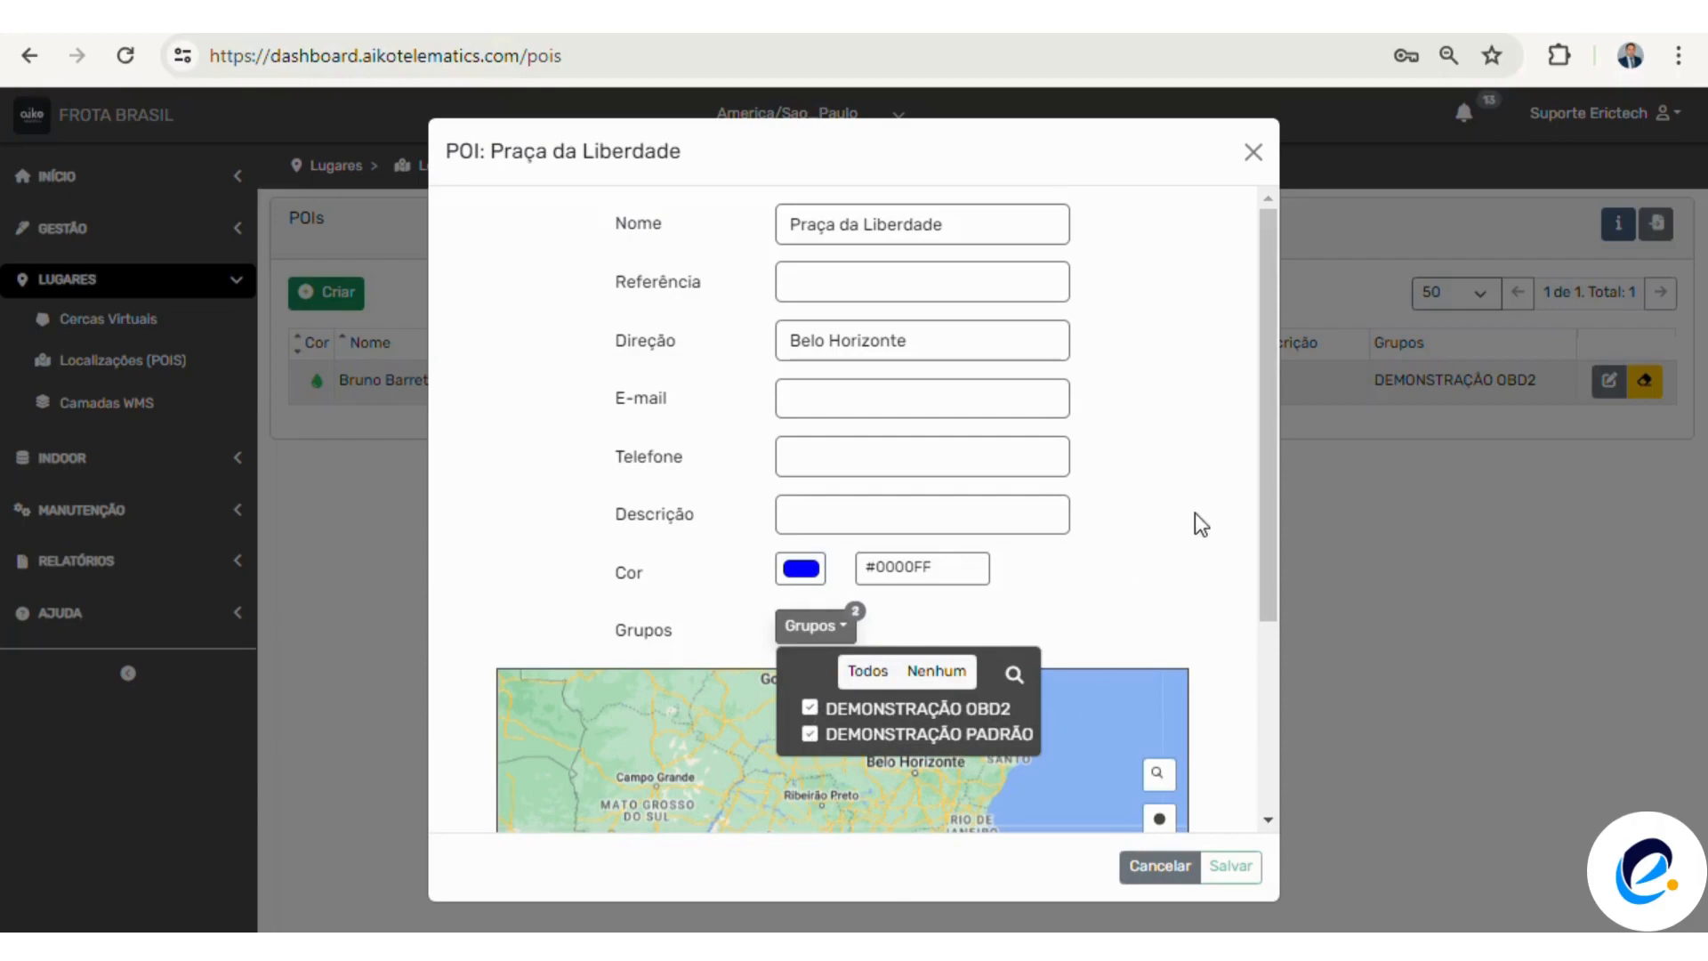
Search the POI map for "praça da liberdade" and choose the match in Savassi, Belo Horizonte
left_click_drag(1268, 496, 1278, 662)
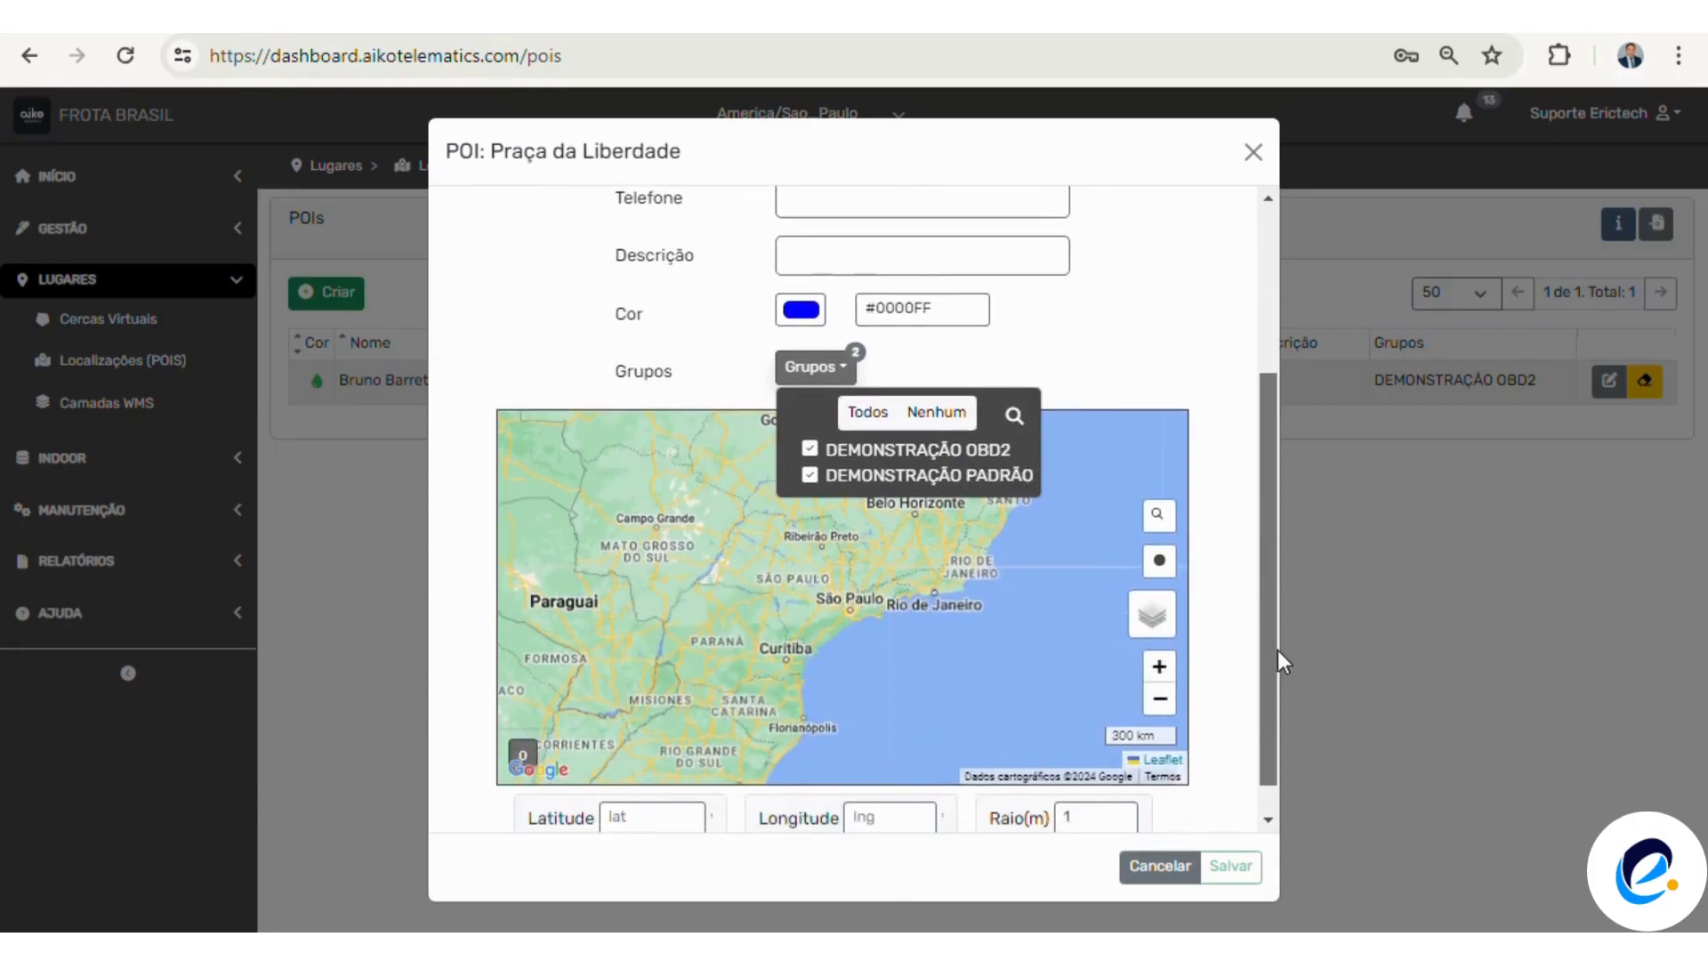
scroll(1278, 662, "down", 1)
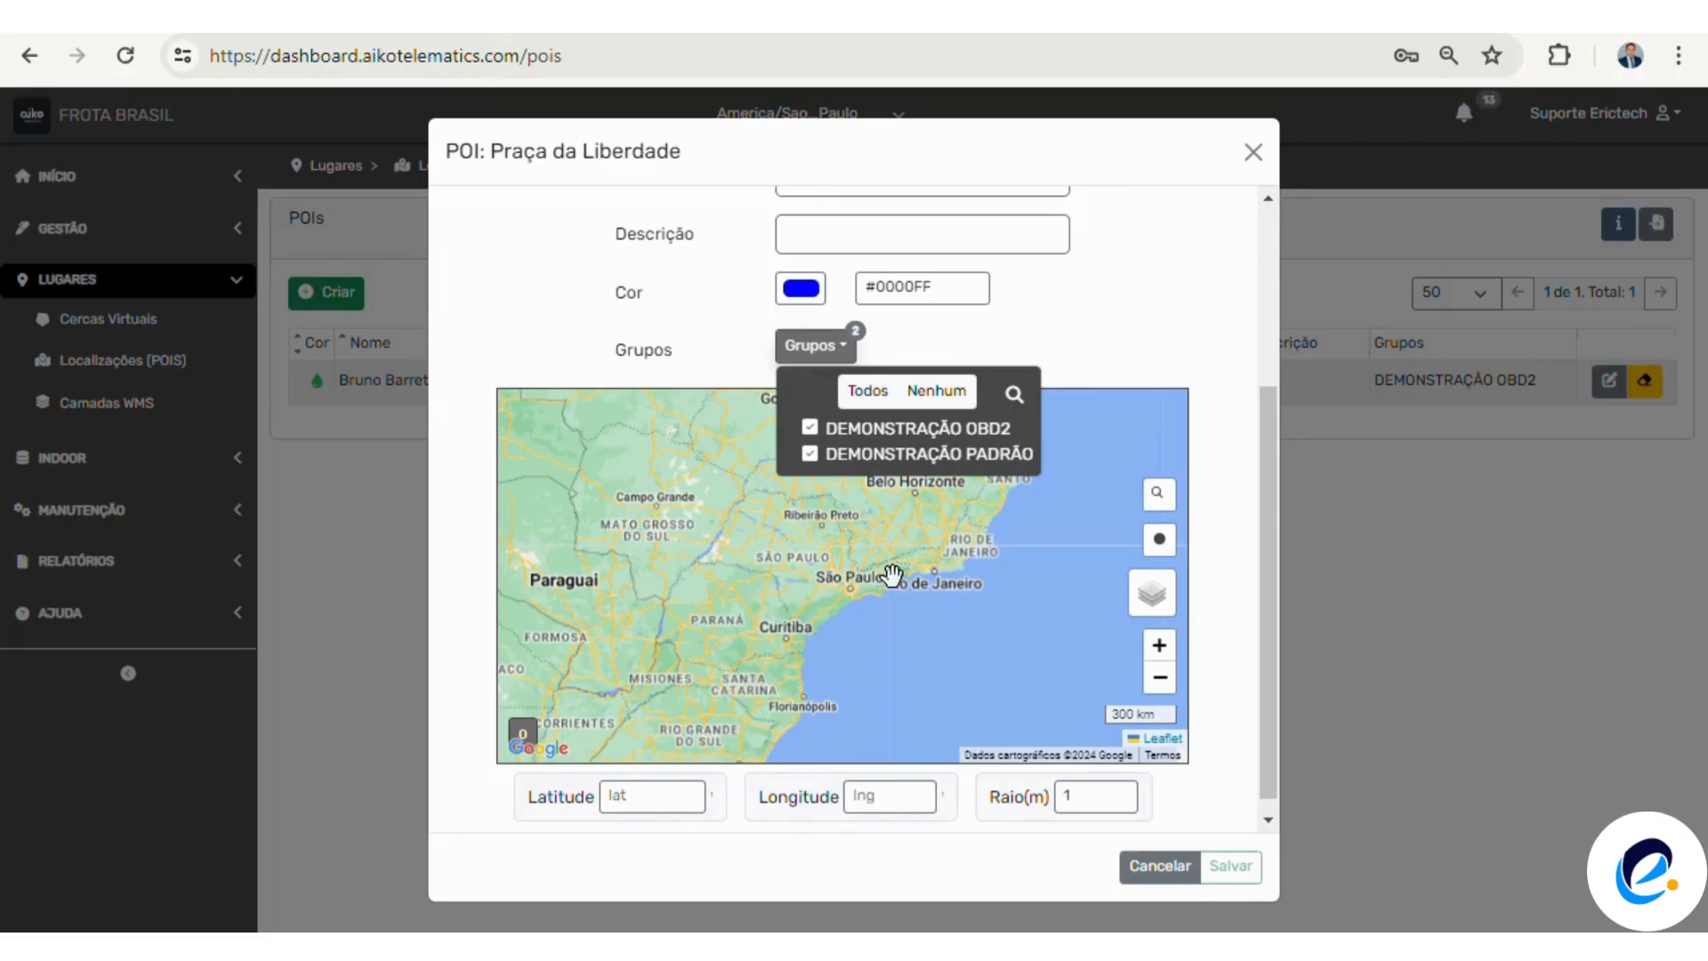
left_click(1160, 494)
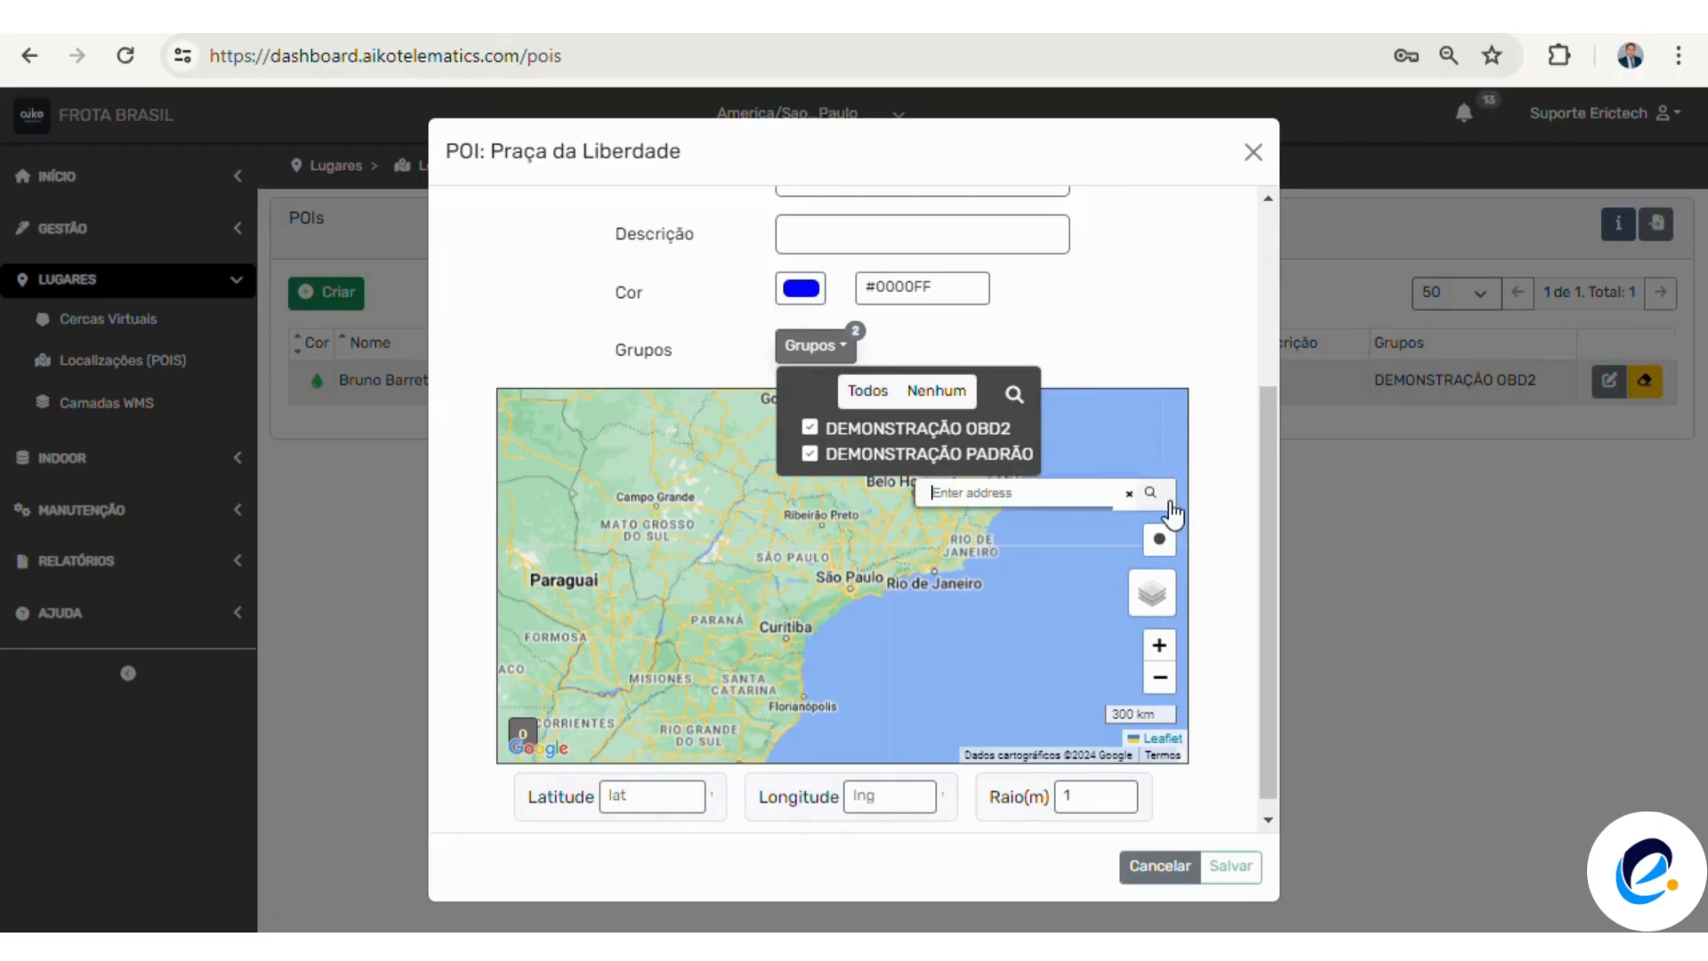
type("pra")
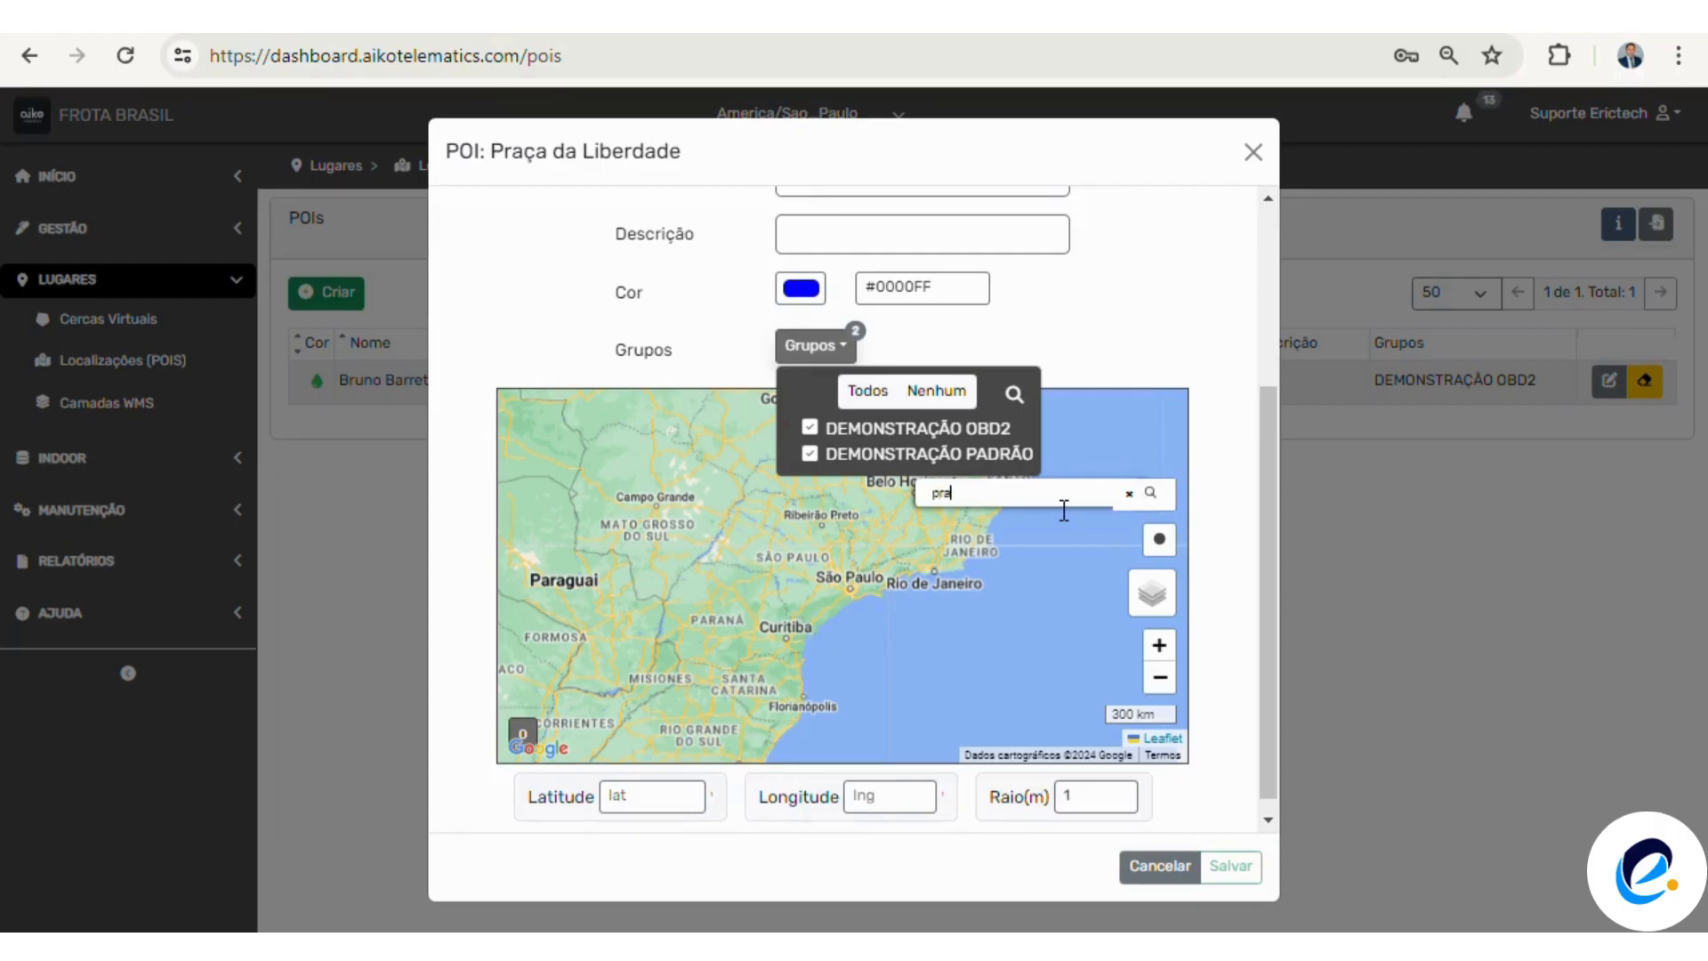
type("ça da lib")
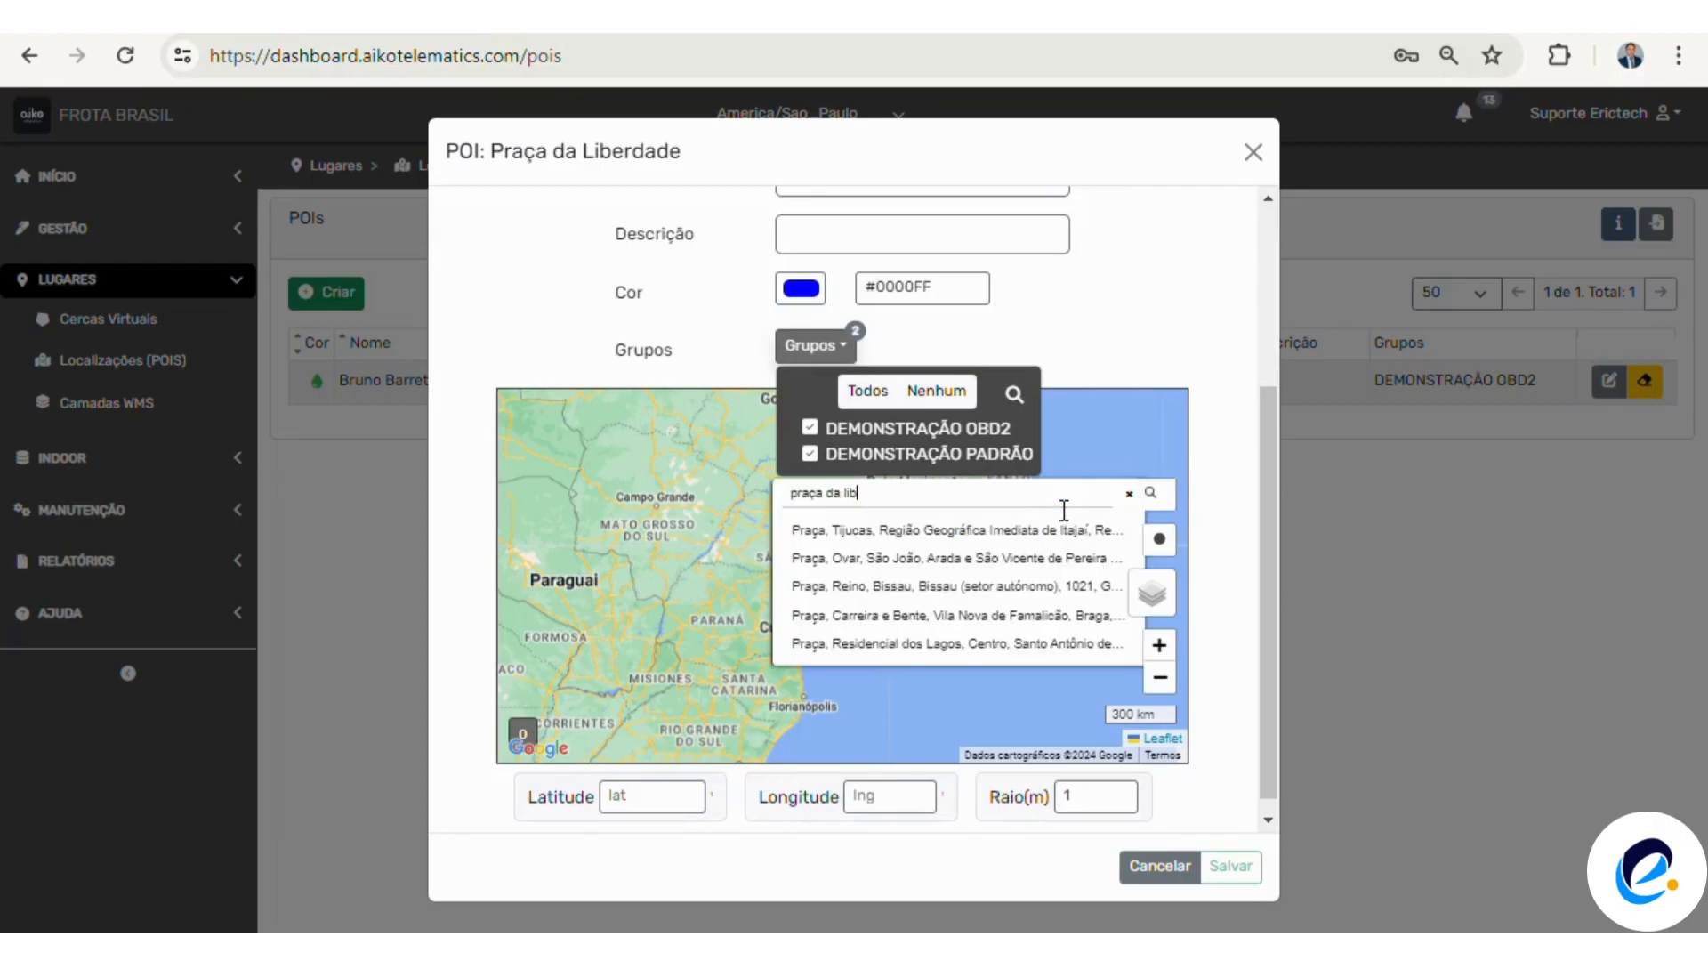
type("eridade")
key("Return")
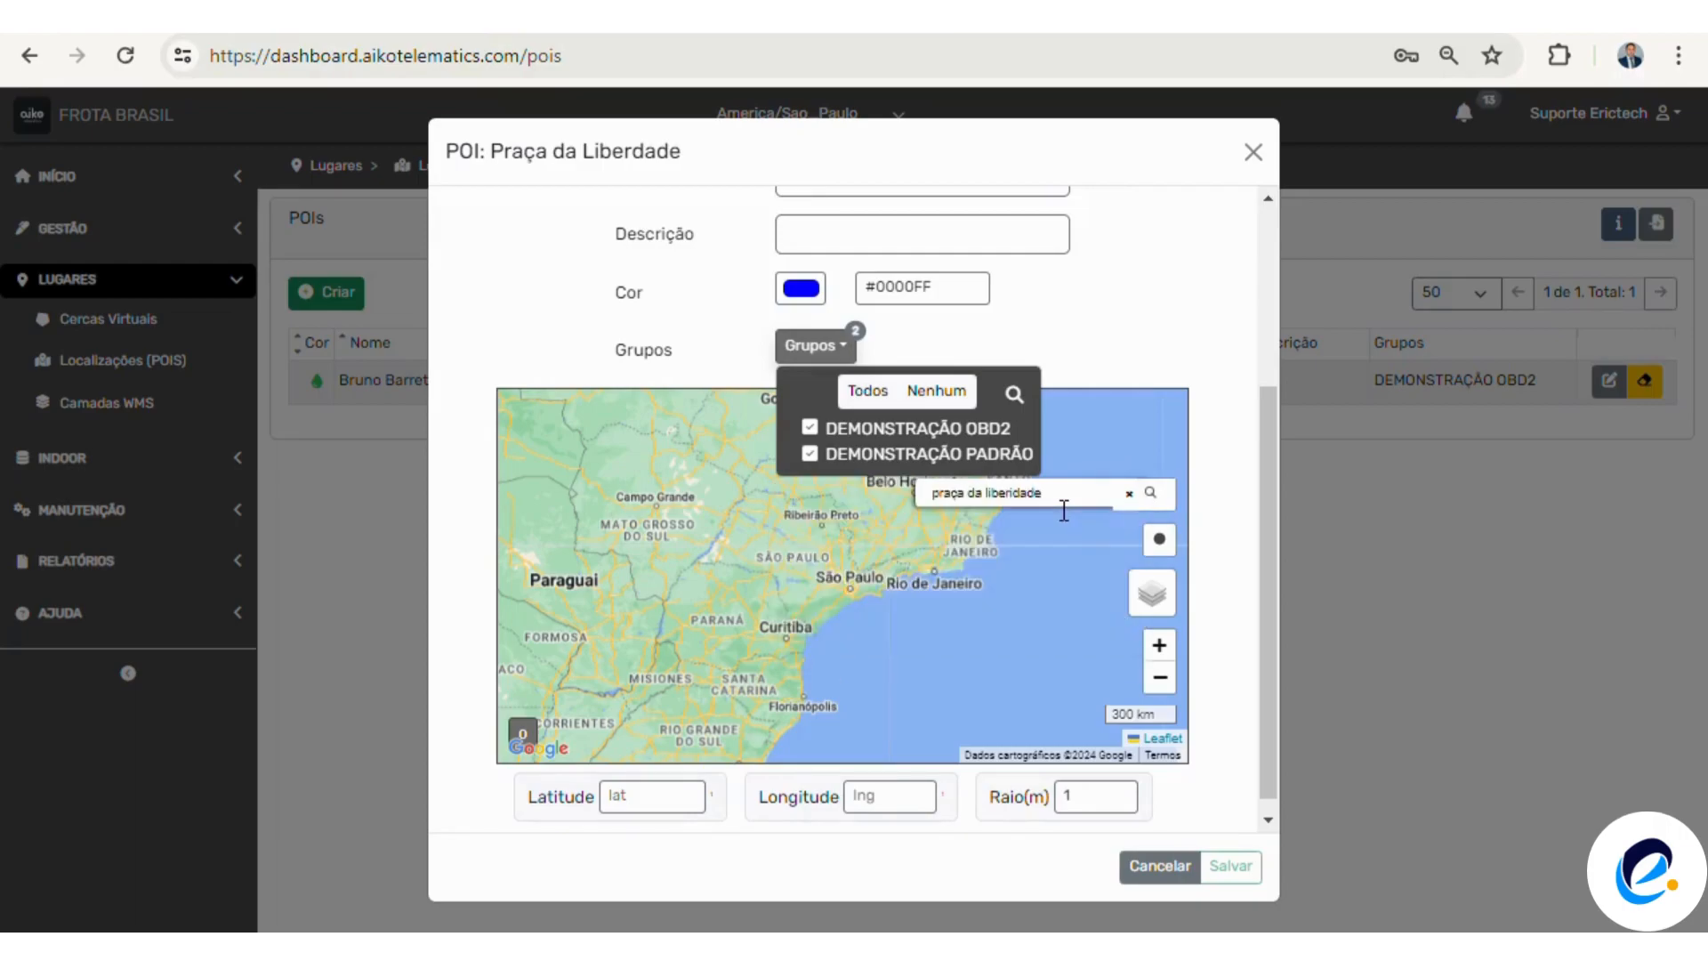
left_click(1009, 493)
key("Delete")
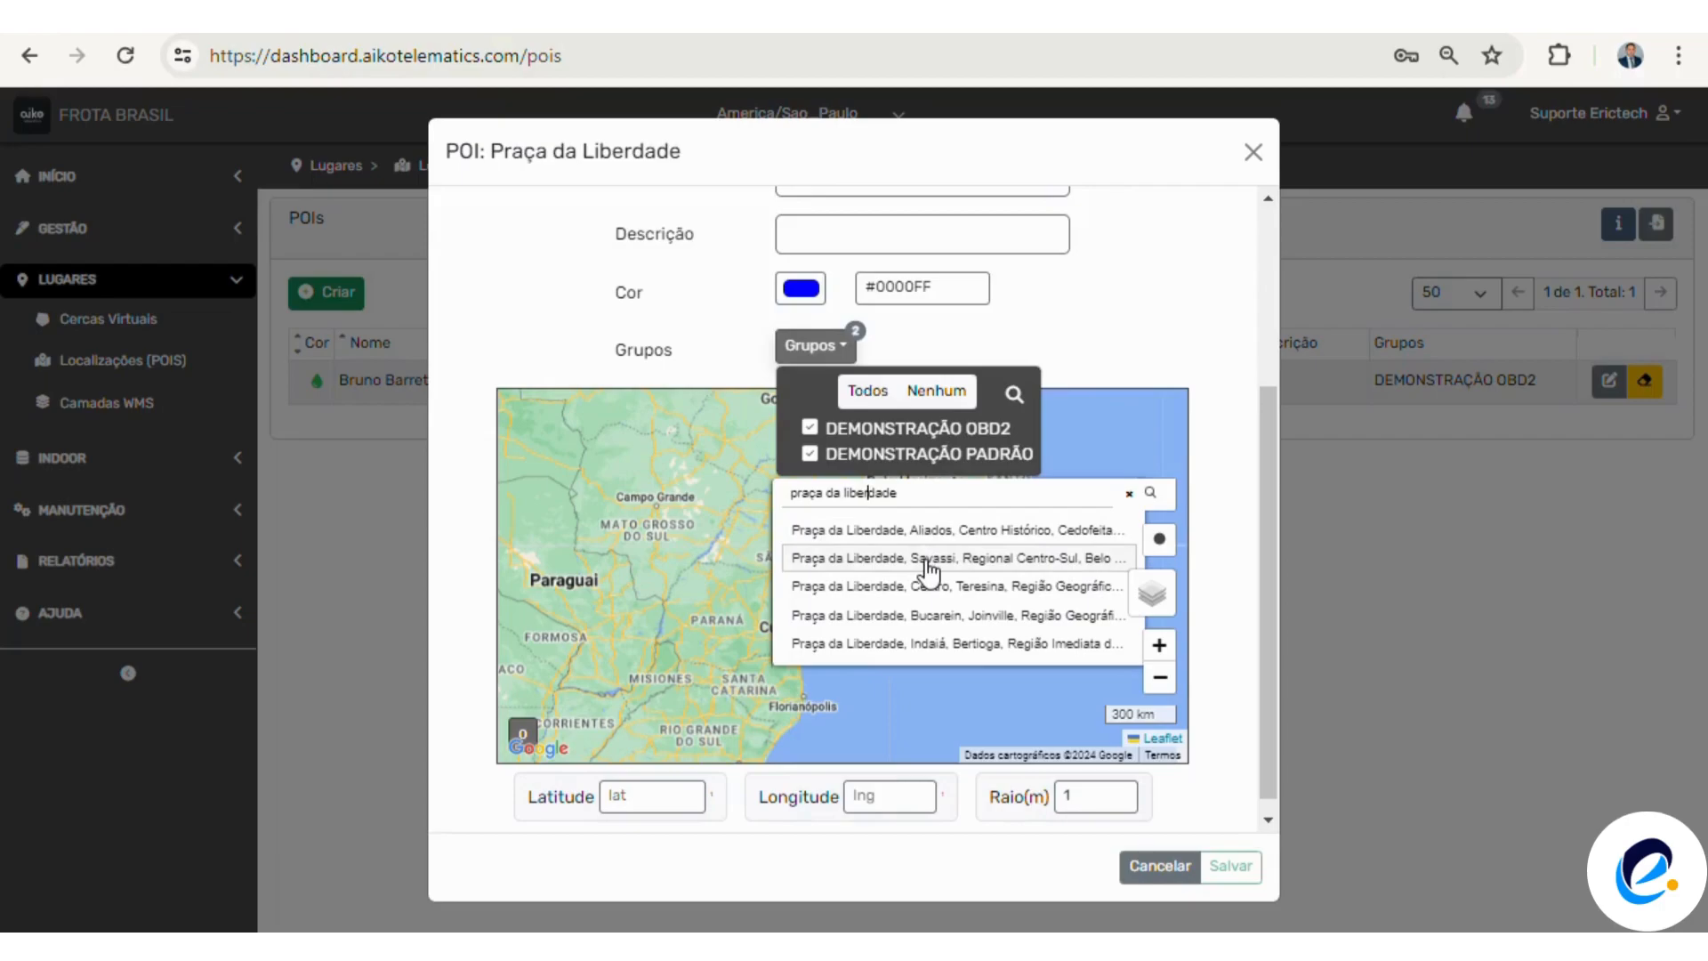
left_click(928, 559)
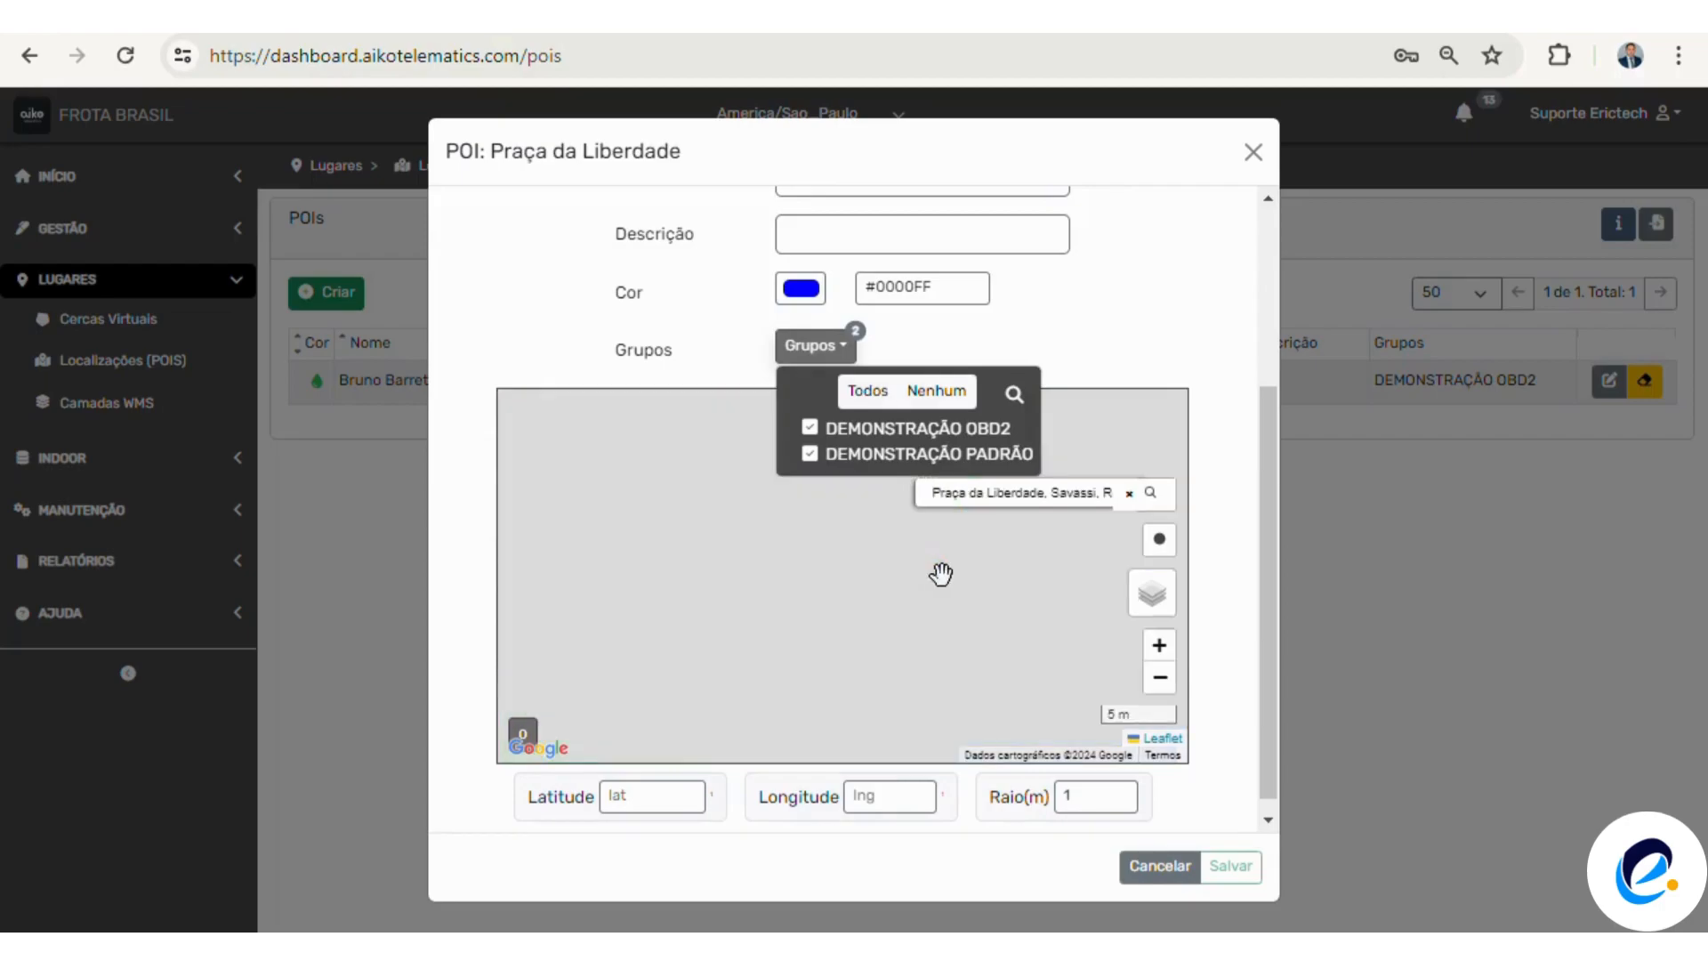
Draw a circular POI area of about 63 m radius between the Praça da Liberdade marker and Palácio da Liberdade
scroll(894, 632, "down", 2)
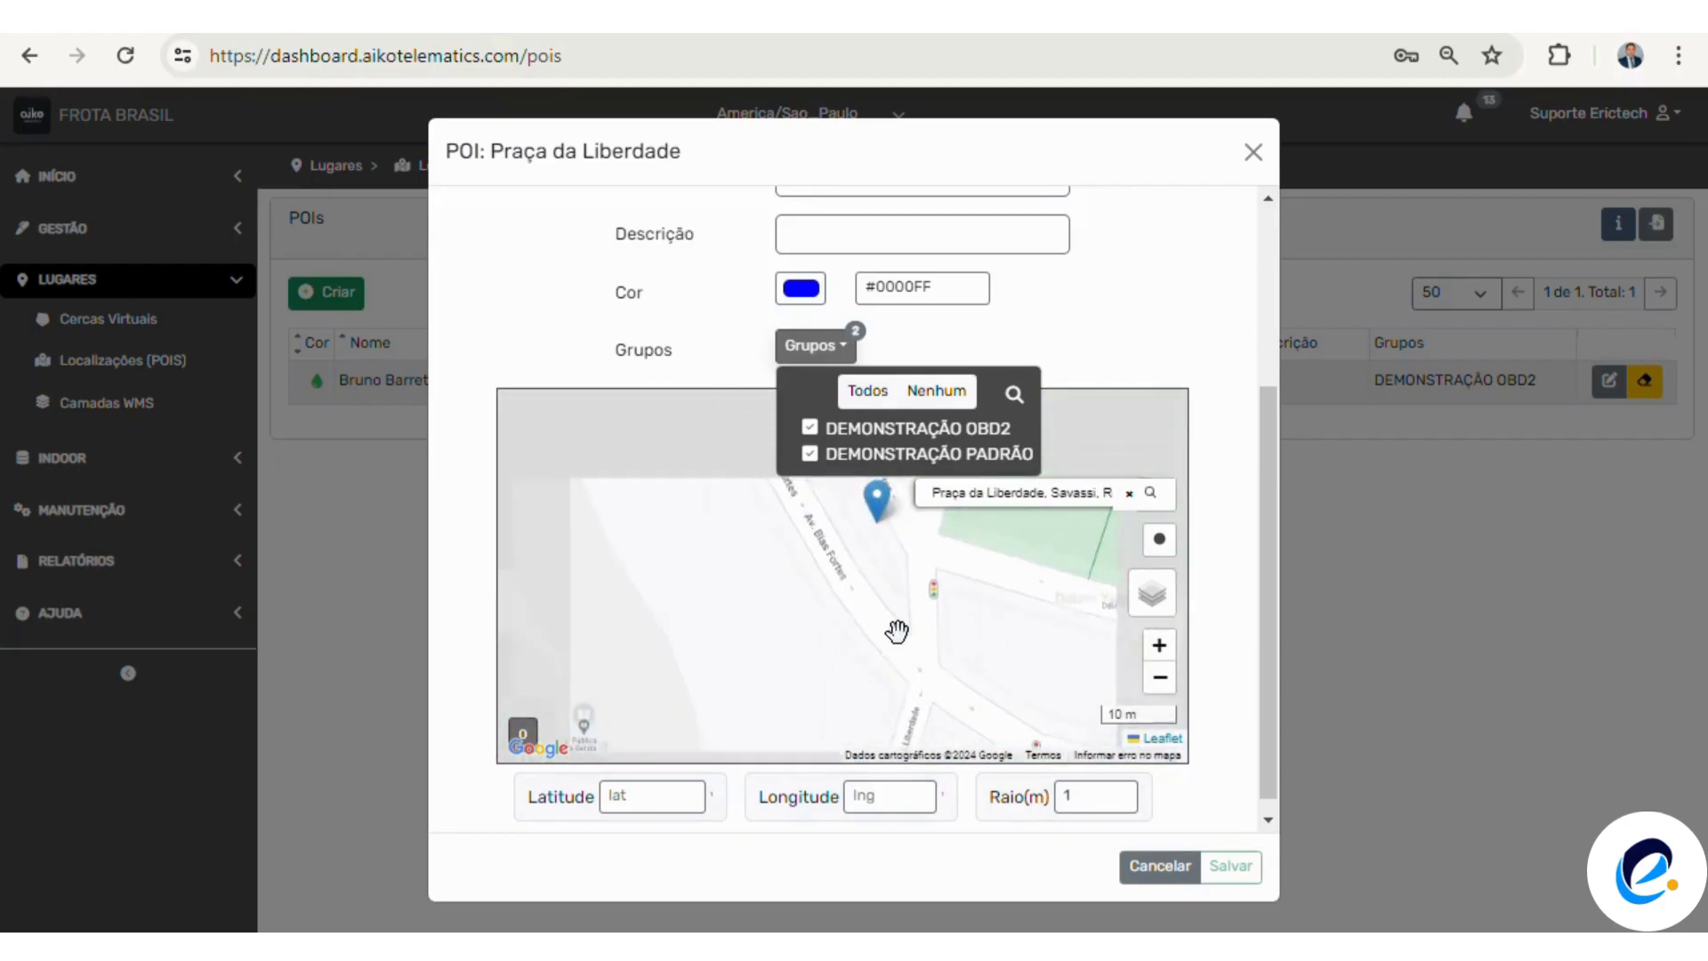
scroll(897, 631, "down", 1)
left_click_drag(984, 614, 887, 592)
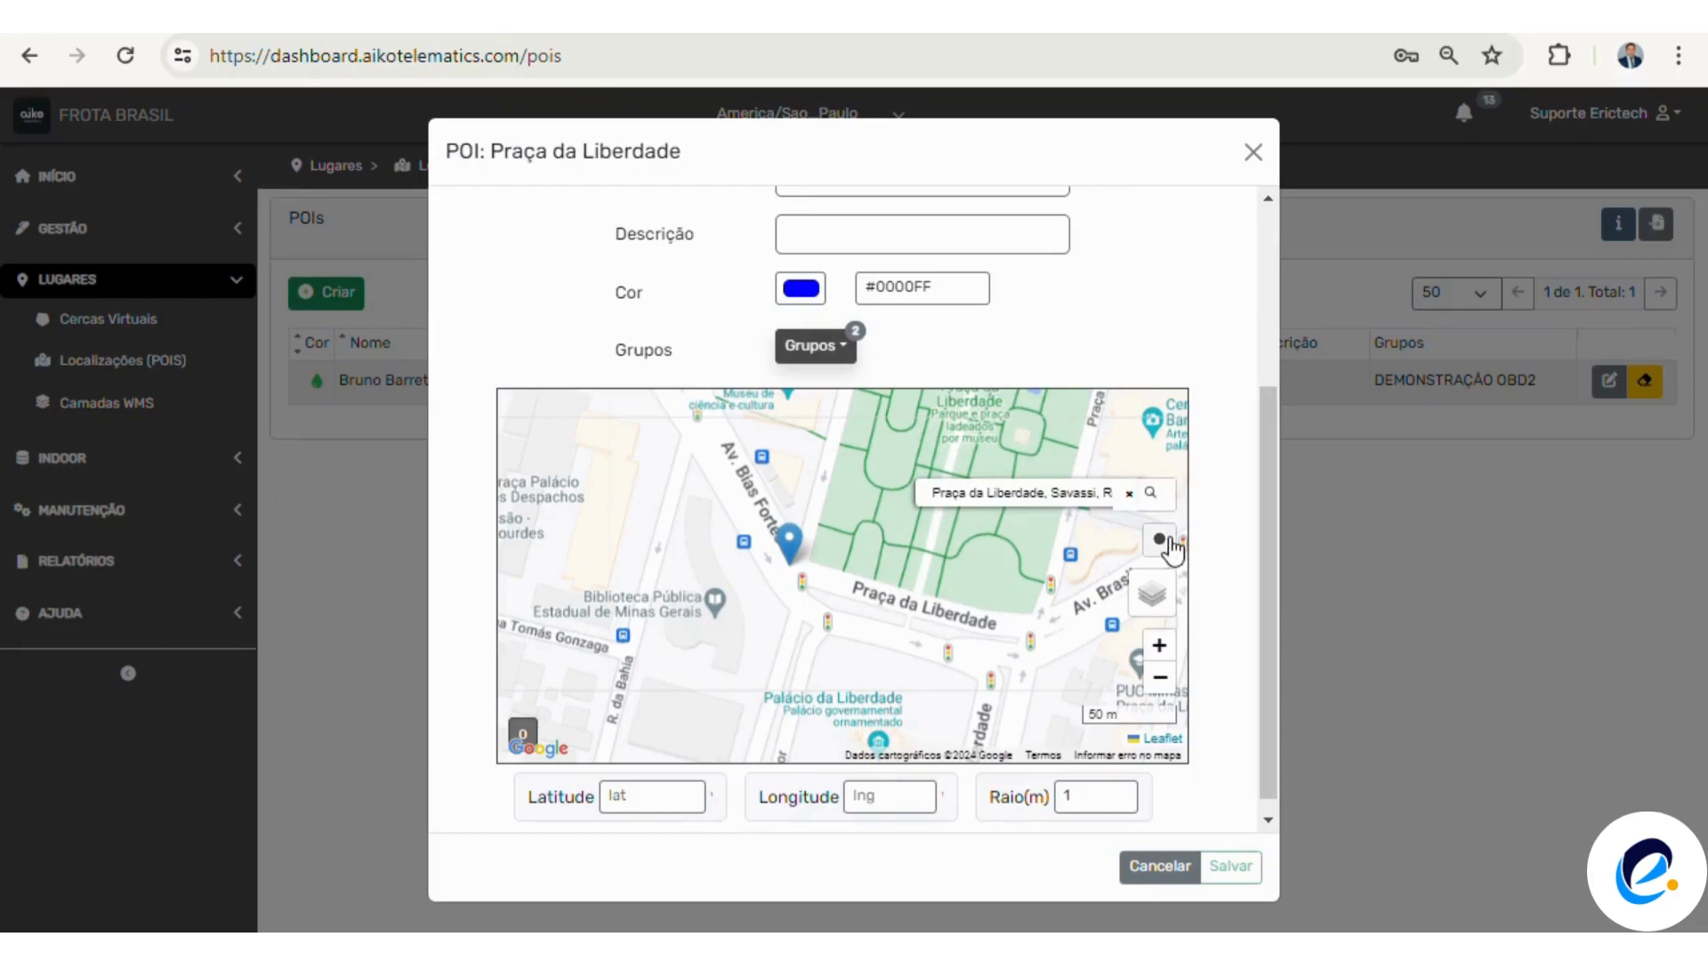
left_click(1159, 539)
left_click_drag(854, 632, 775, 567)
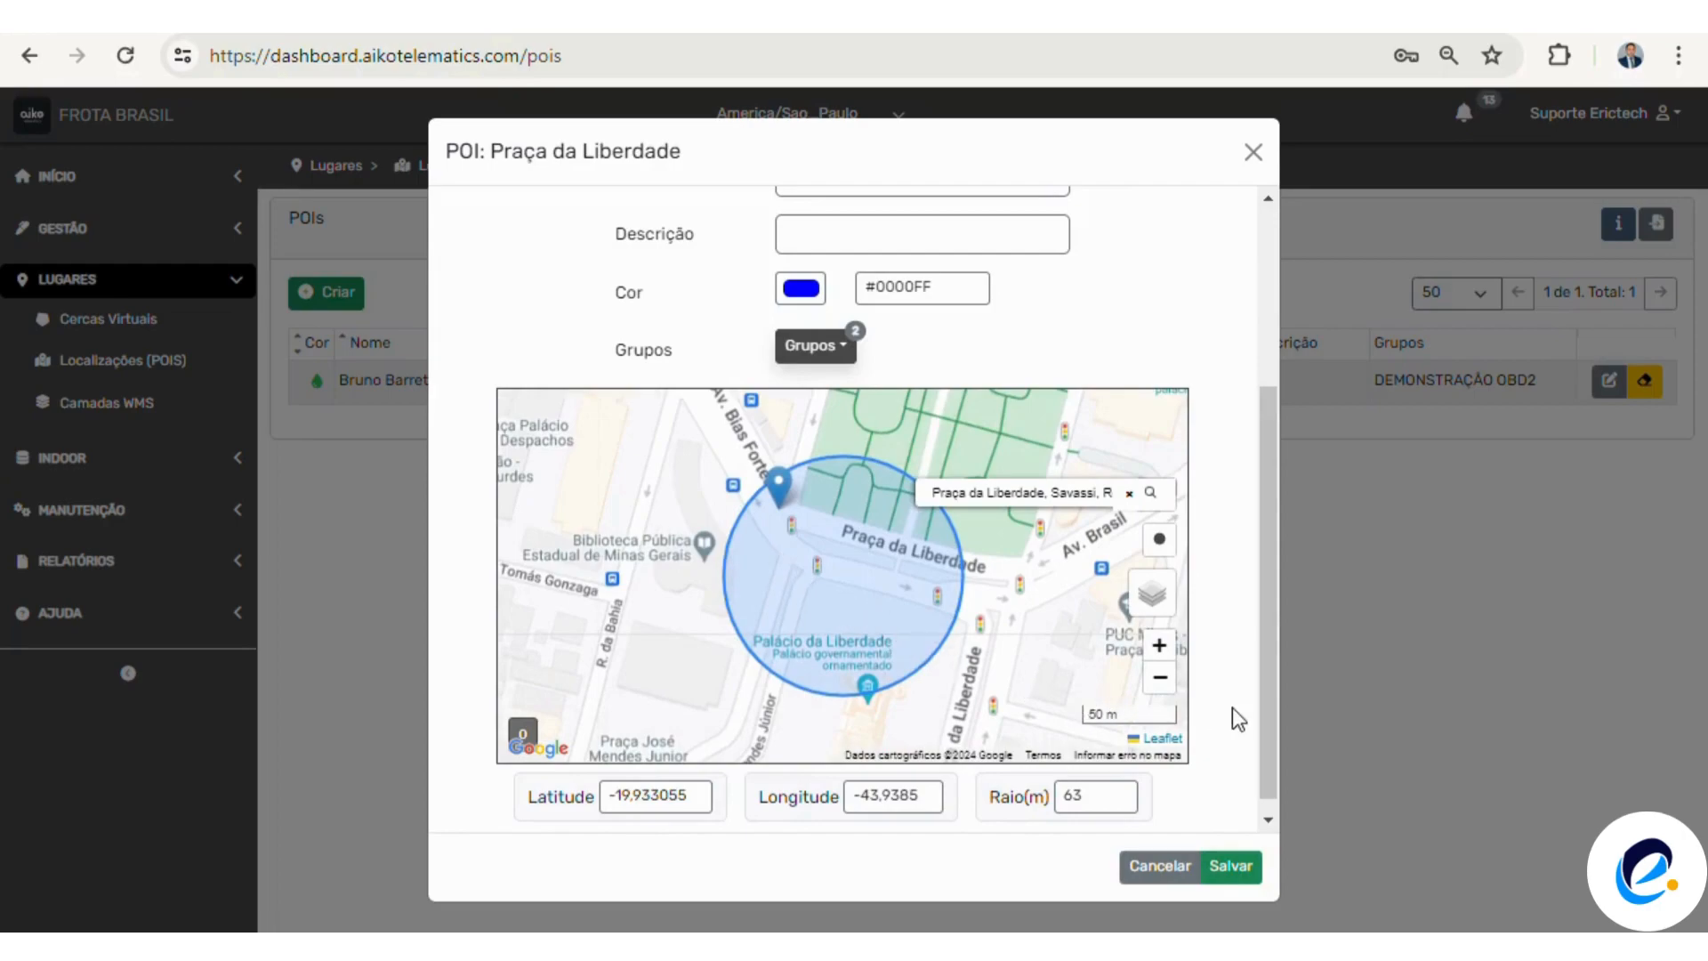
Set the POI's Cor to #00ffaa and save the POI
left_click(807, 294)
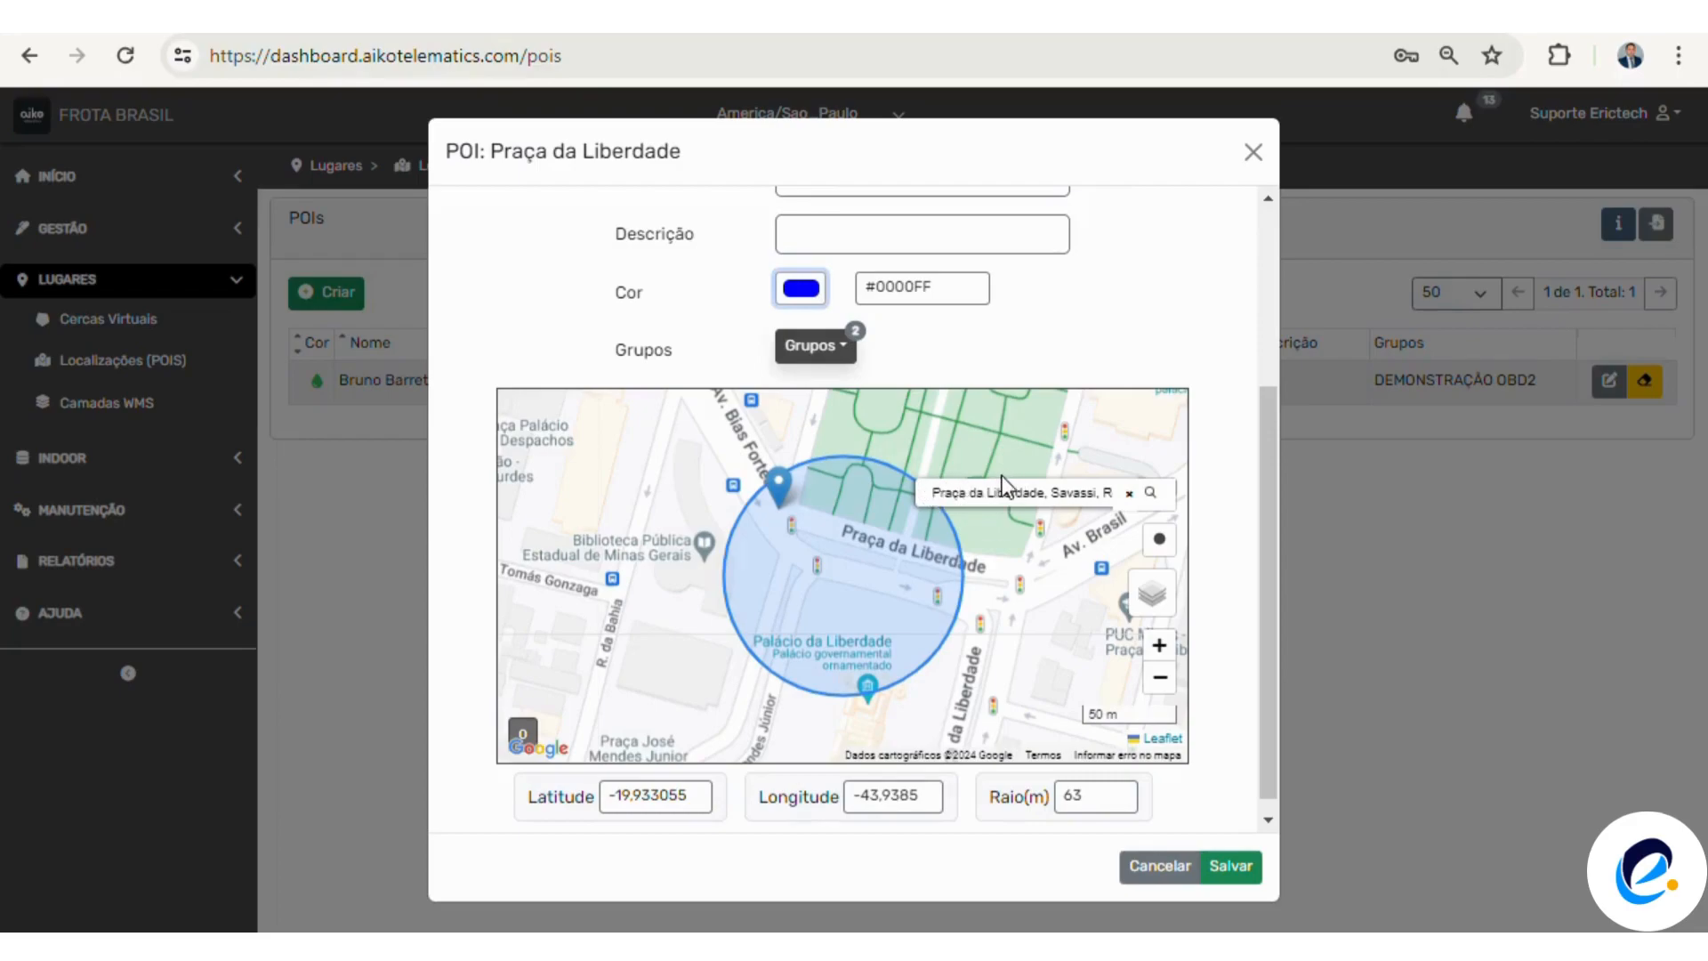
left_click(938, 481)
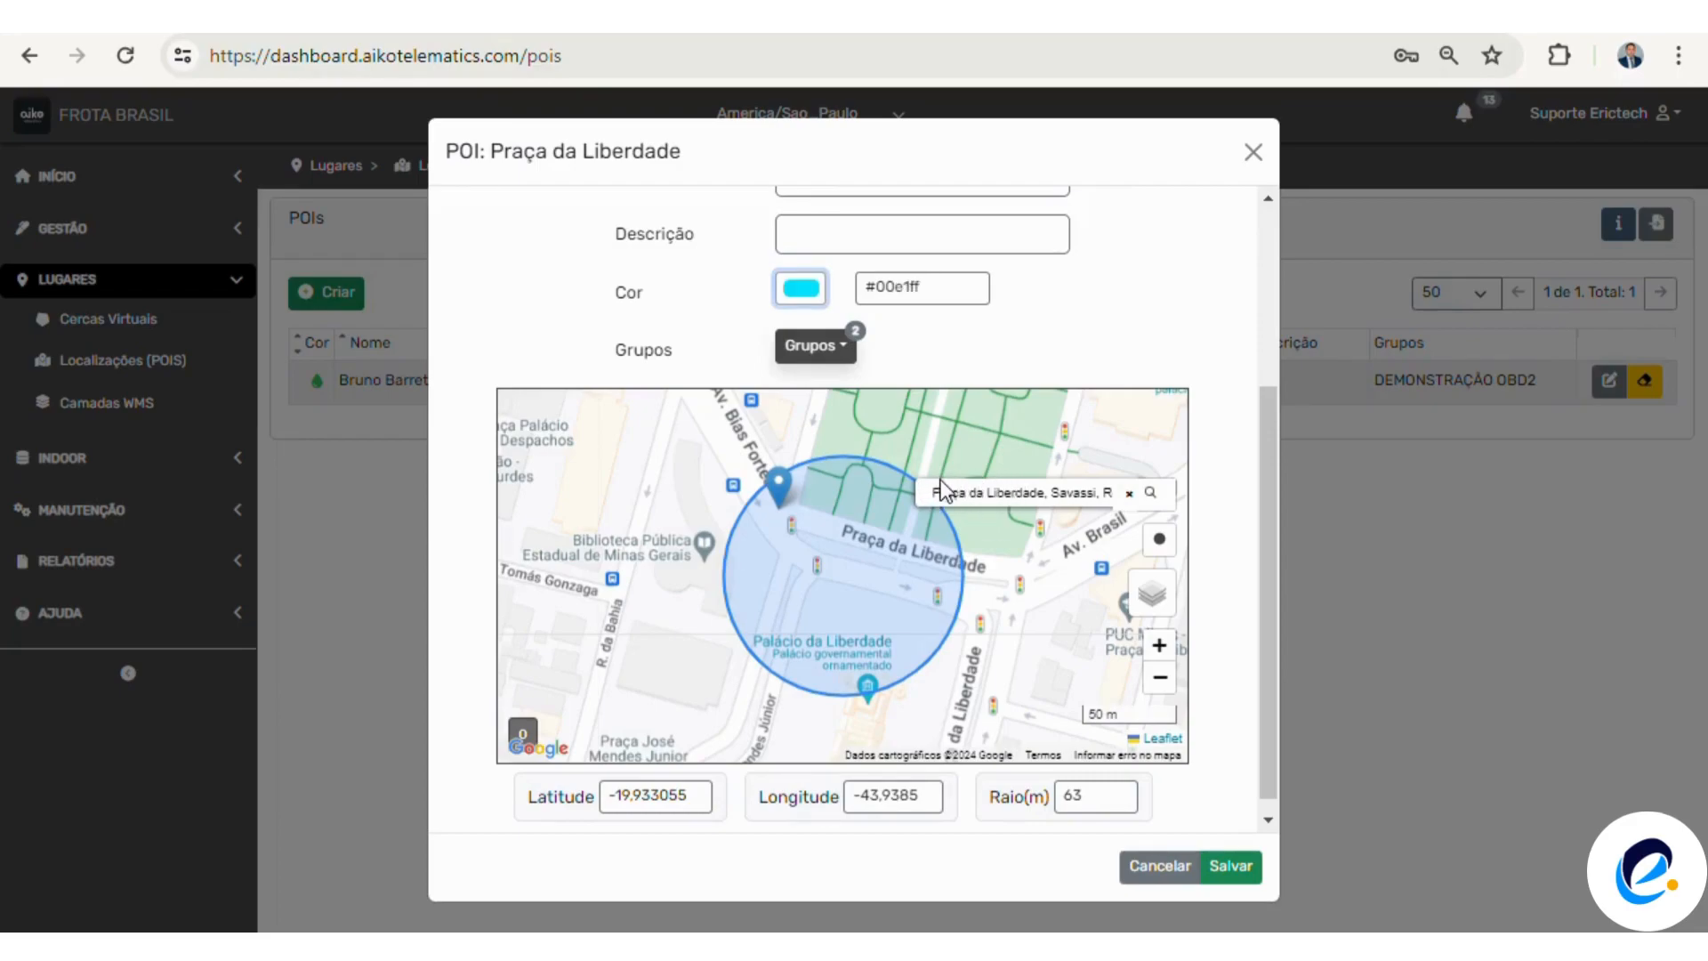
left_click(946, 485)
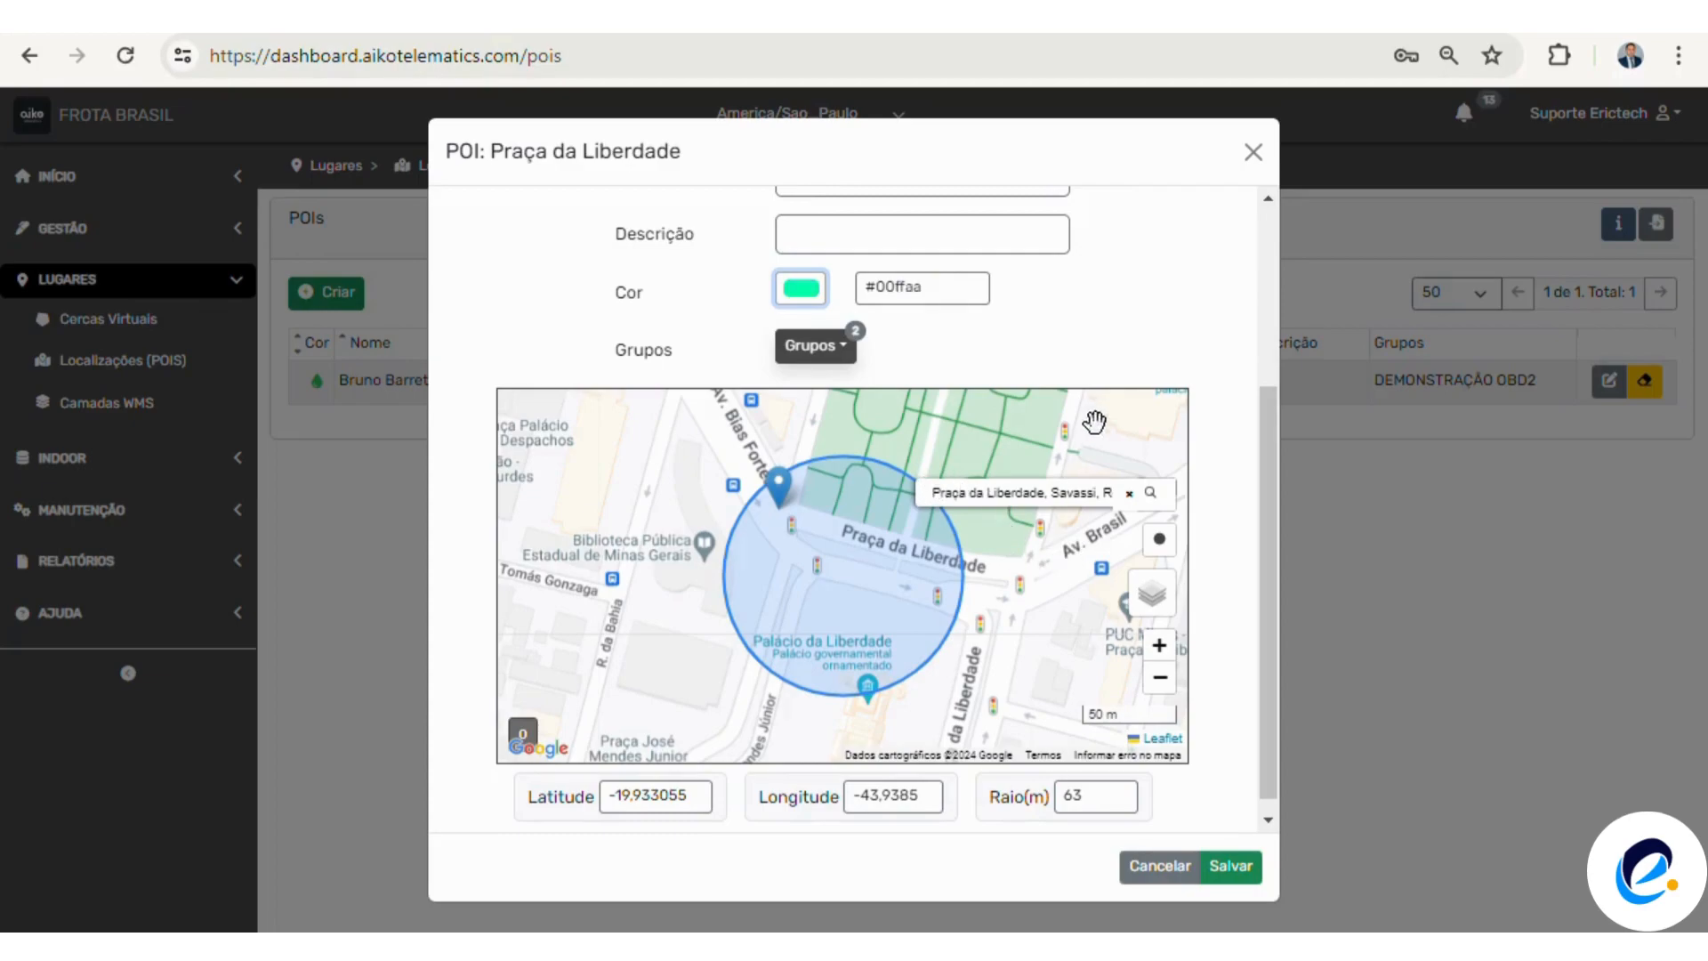
left_click(1236, 870)
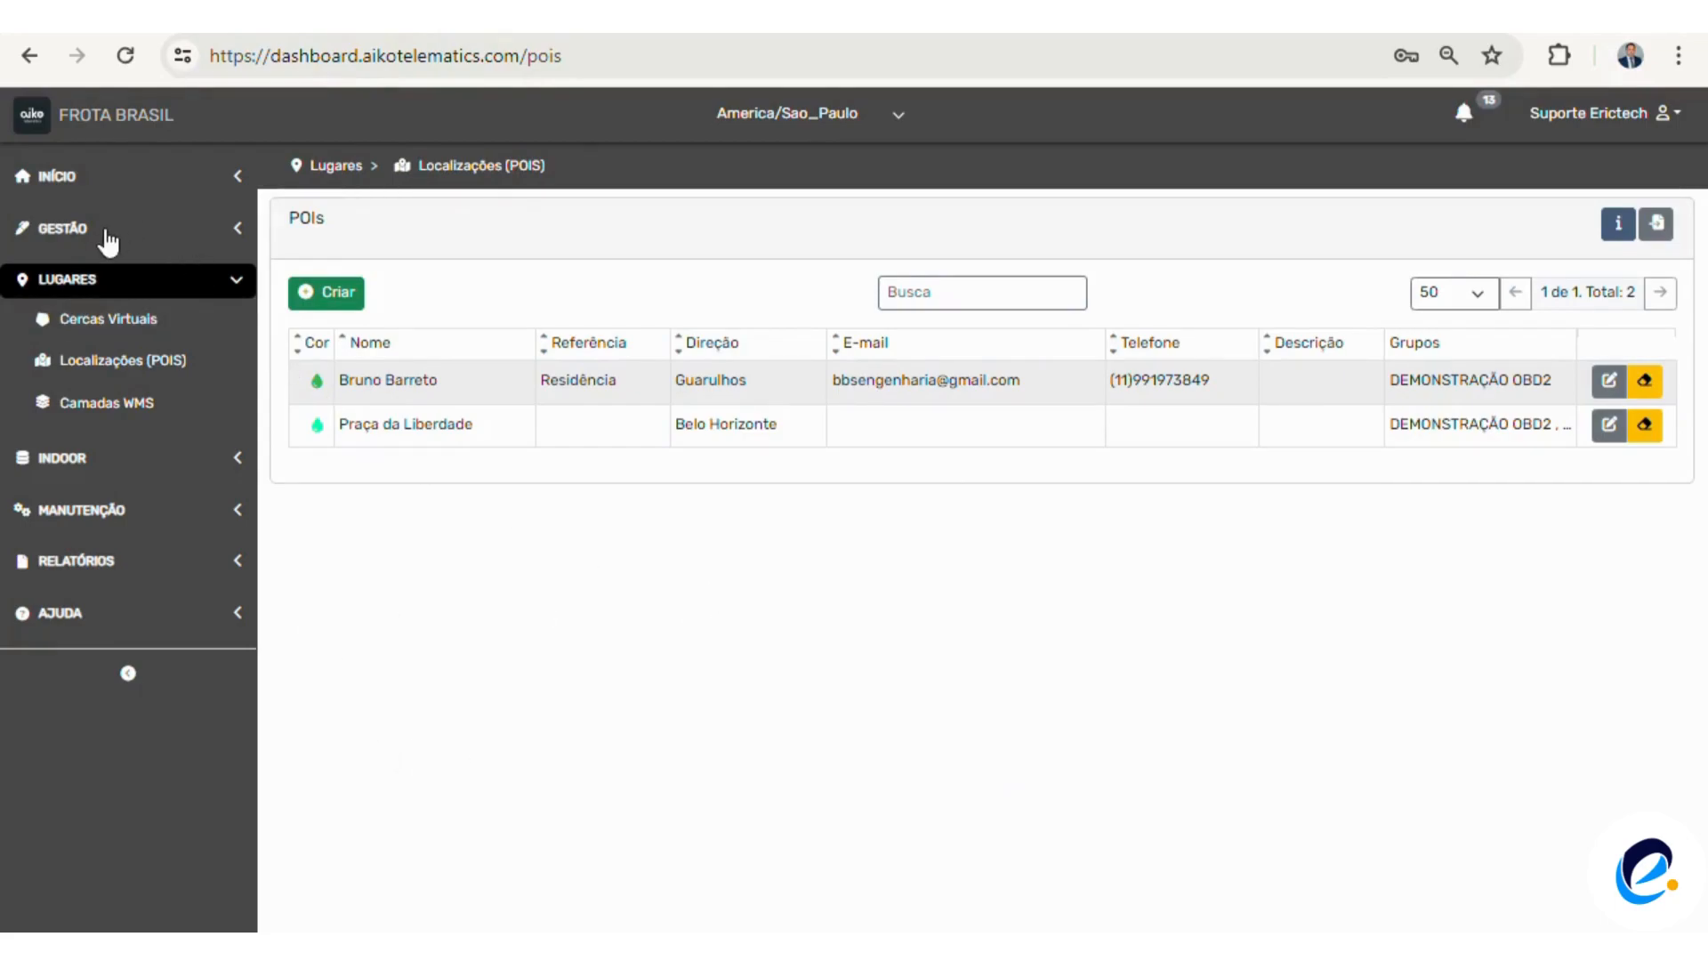
Open the Mapa page under Início and move the Veículos window so it is fully inside the map area
left_click(107, 230)
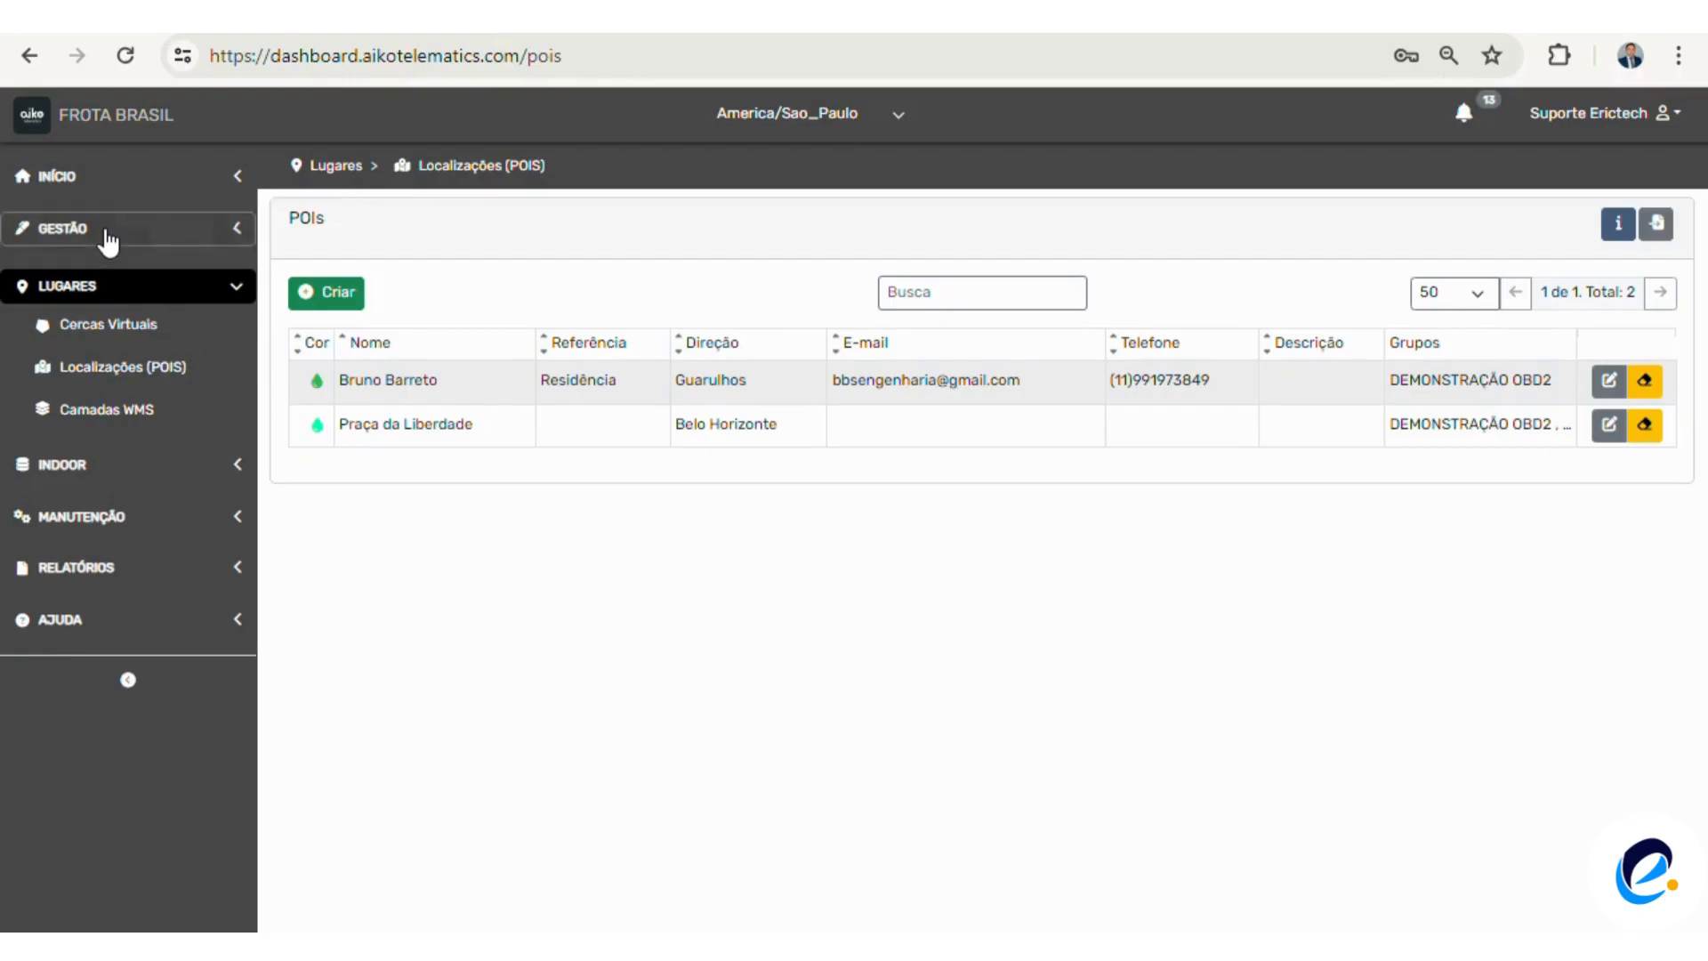
left_click(107, 181)
left_click(107, 216)
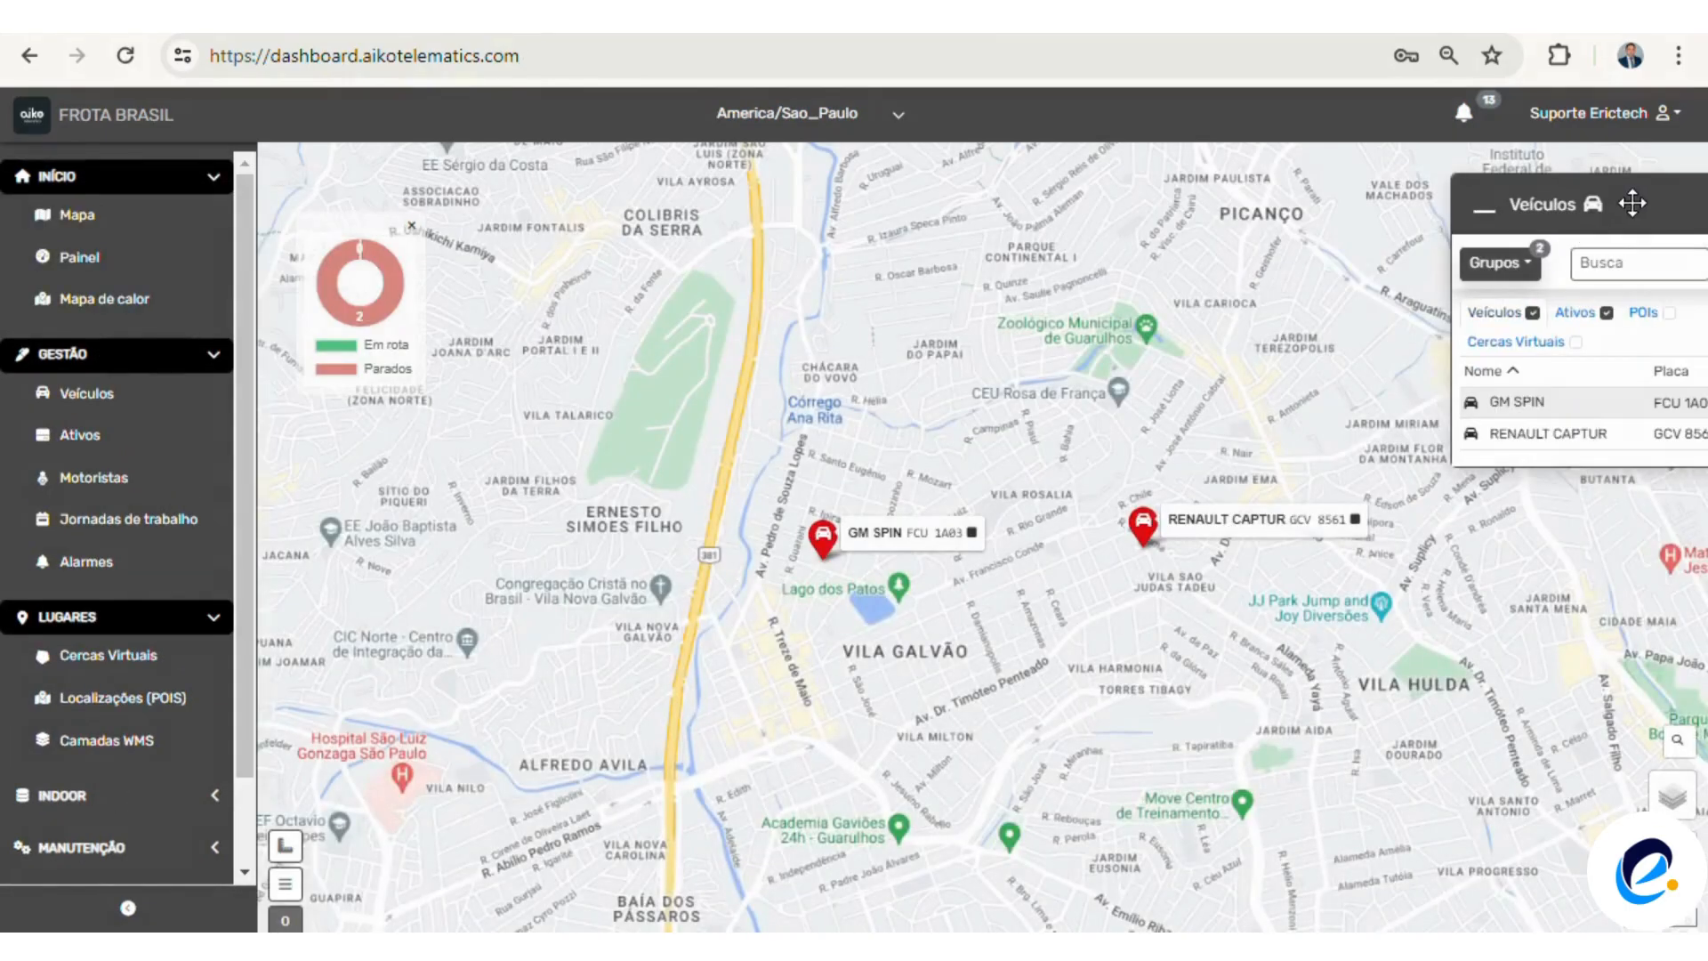
left_click_drag(1632, 204, 1540, 197)
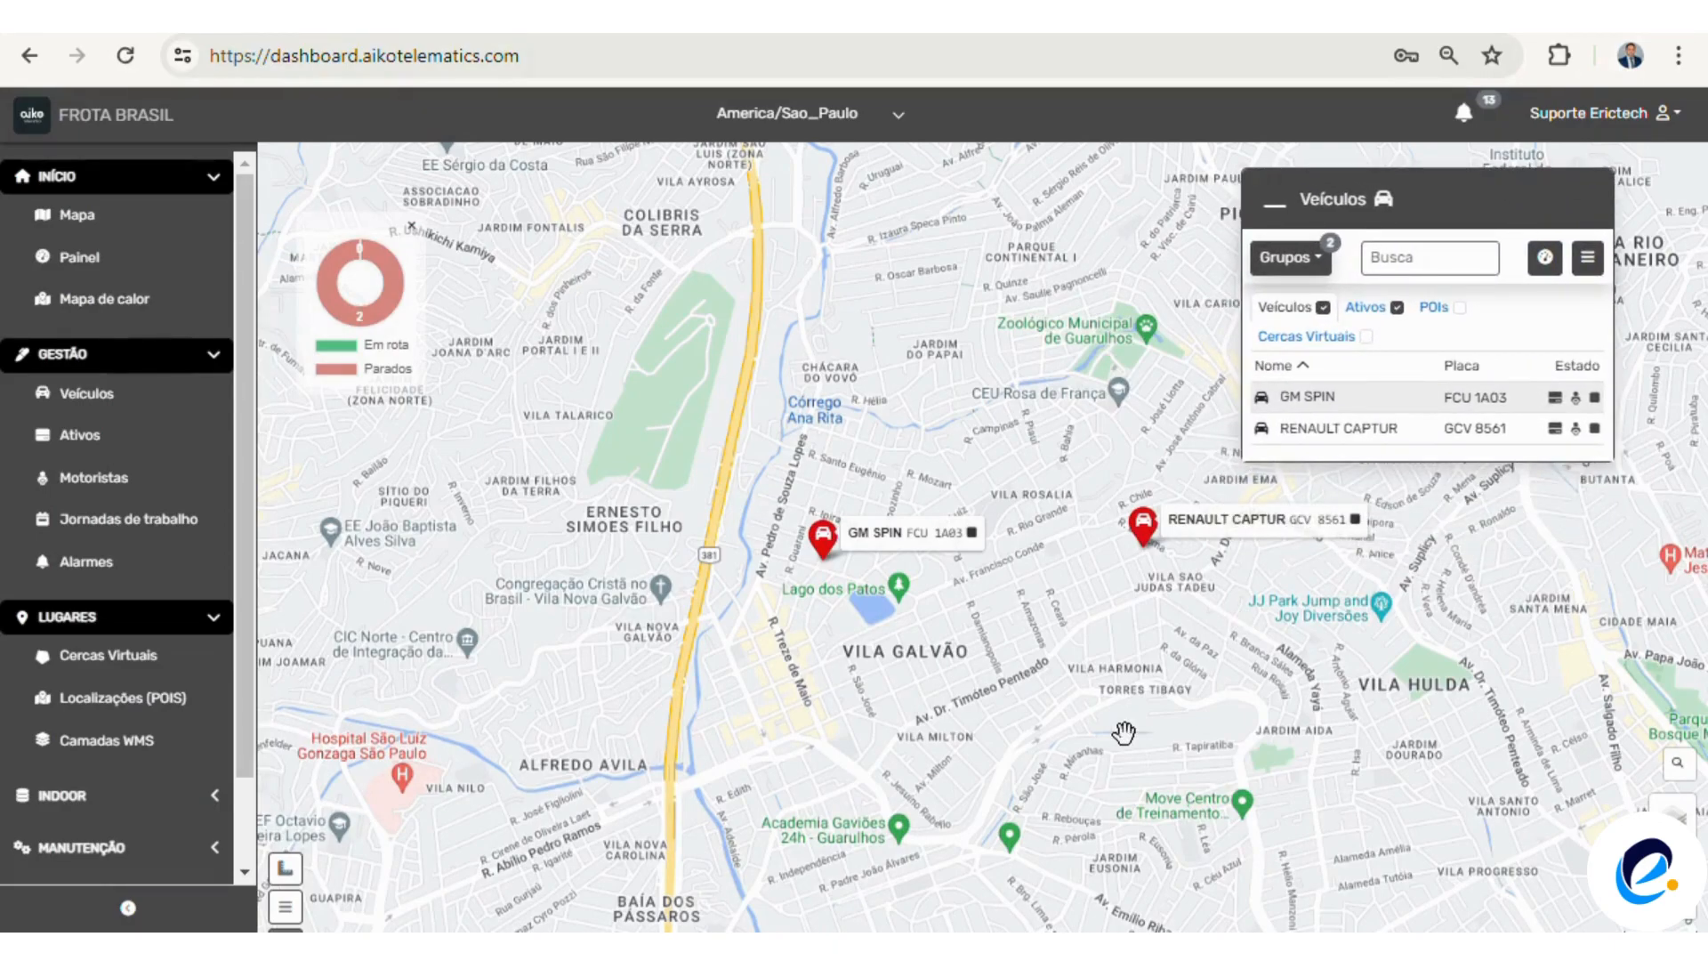
Hide the Ativos layer and display the Cercas Virtuais list and layer on the map
left_click_drag(1069, 726, 959, 786)
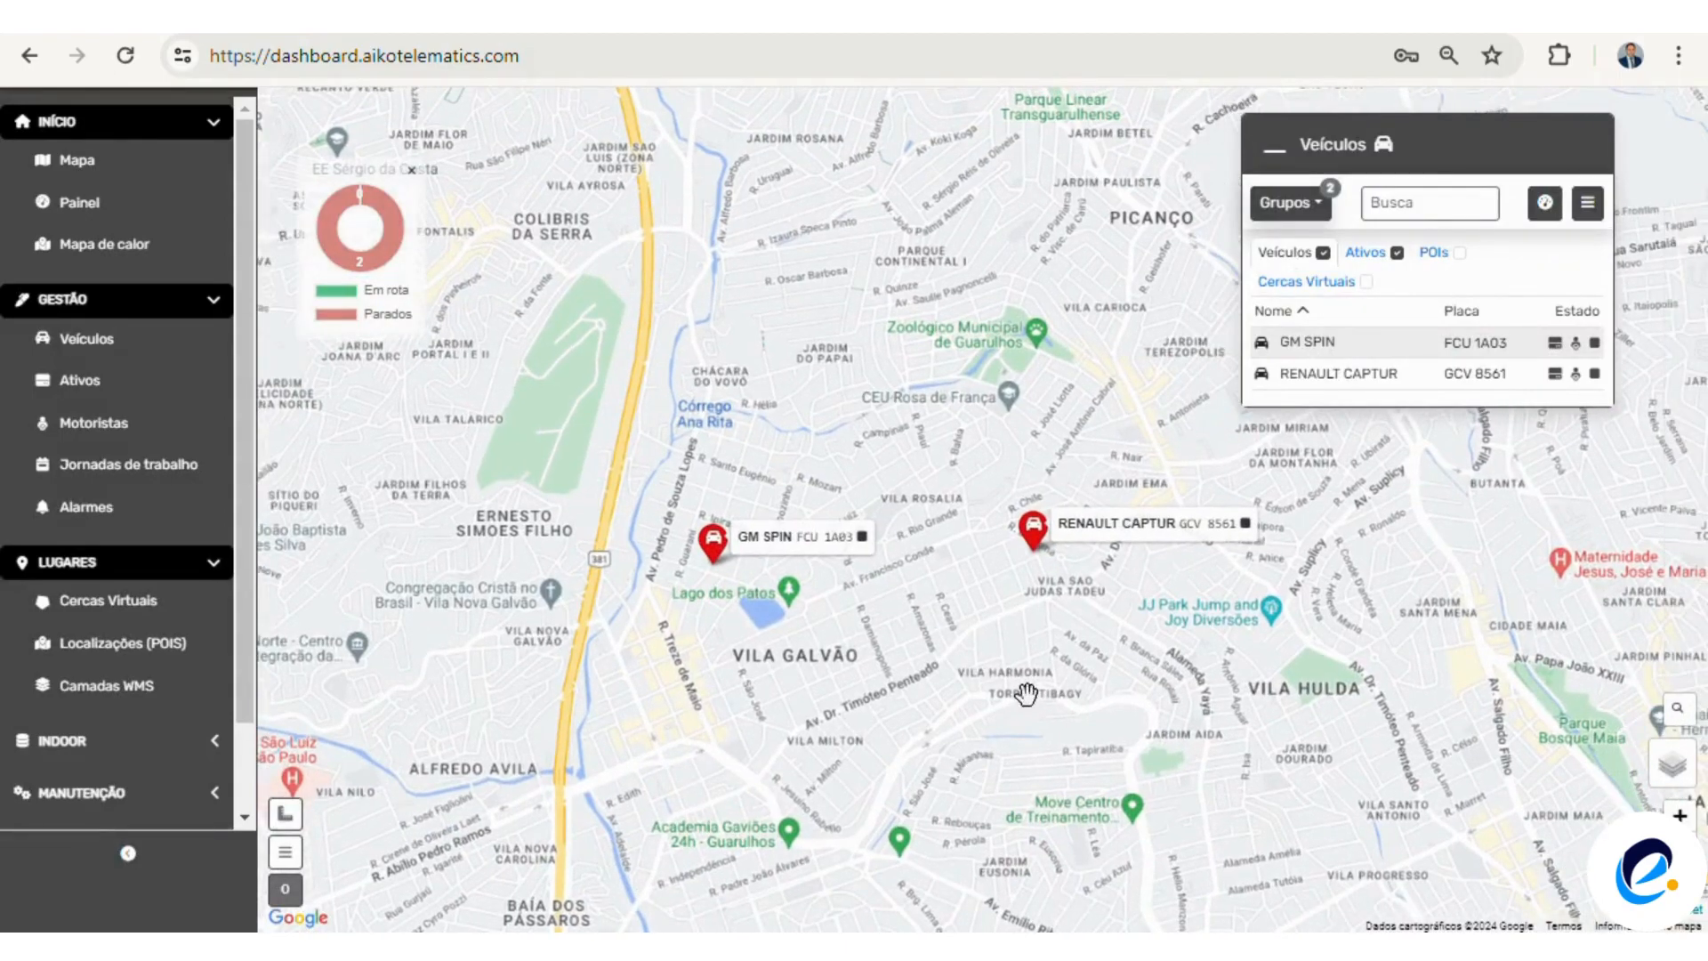
left_click(1397, 253)
left_click(1351, 283)
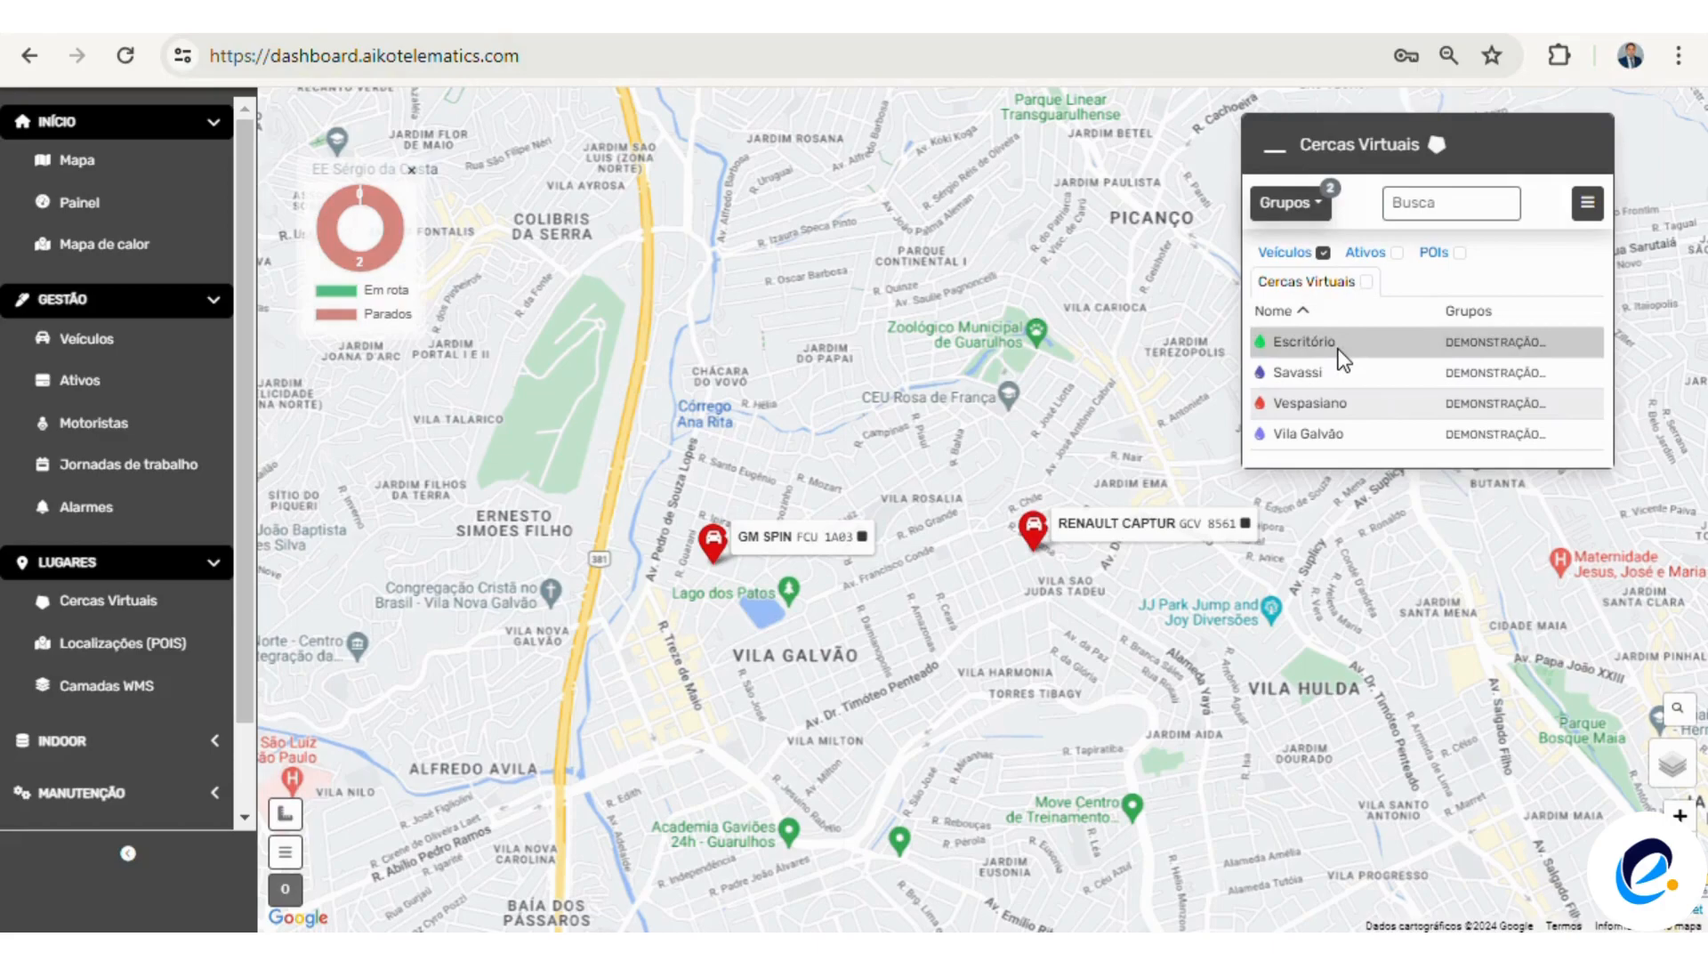
Locate the virtual fences Escritório, Vila Galvão, Savassi and Vespasiano on the map one after another
left_click(1363, 346)
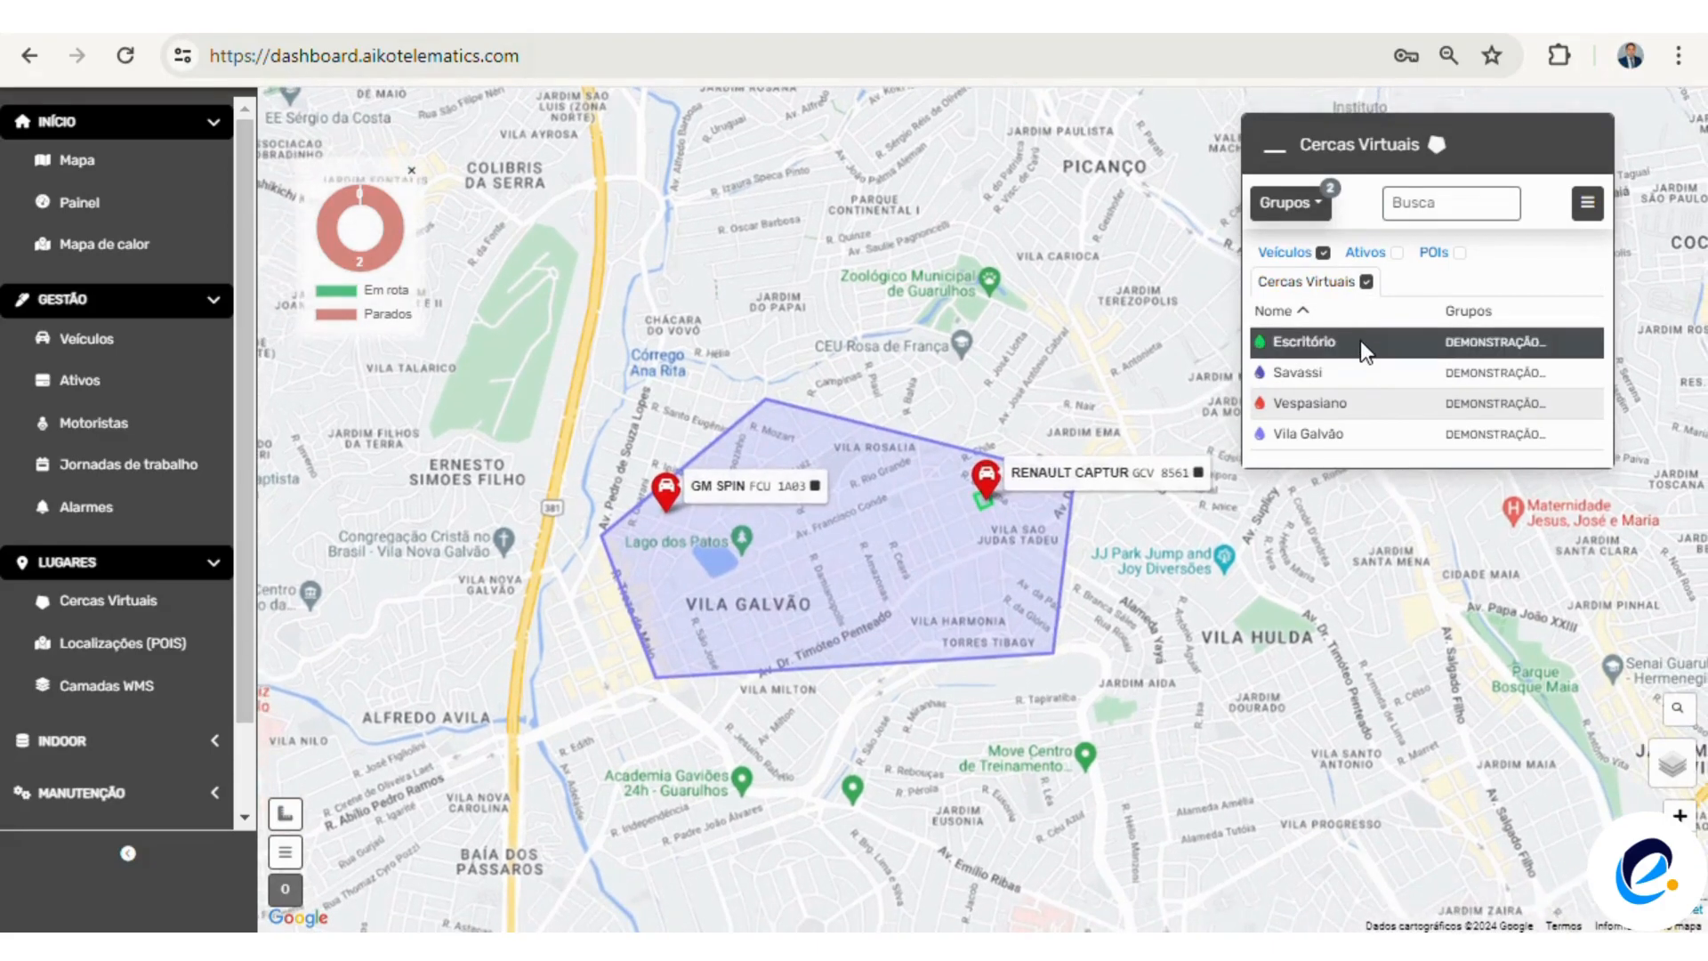
left_click(1370, 435)
left_click(1354, 384)
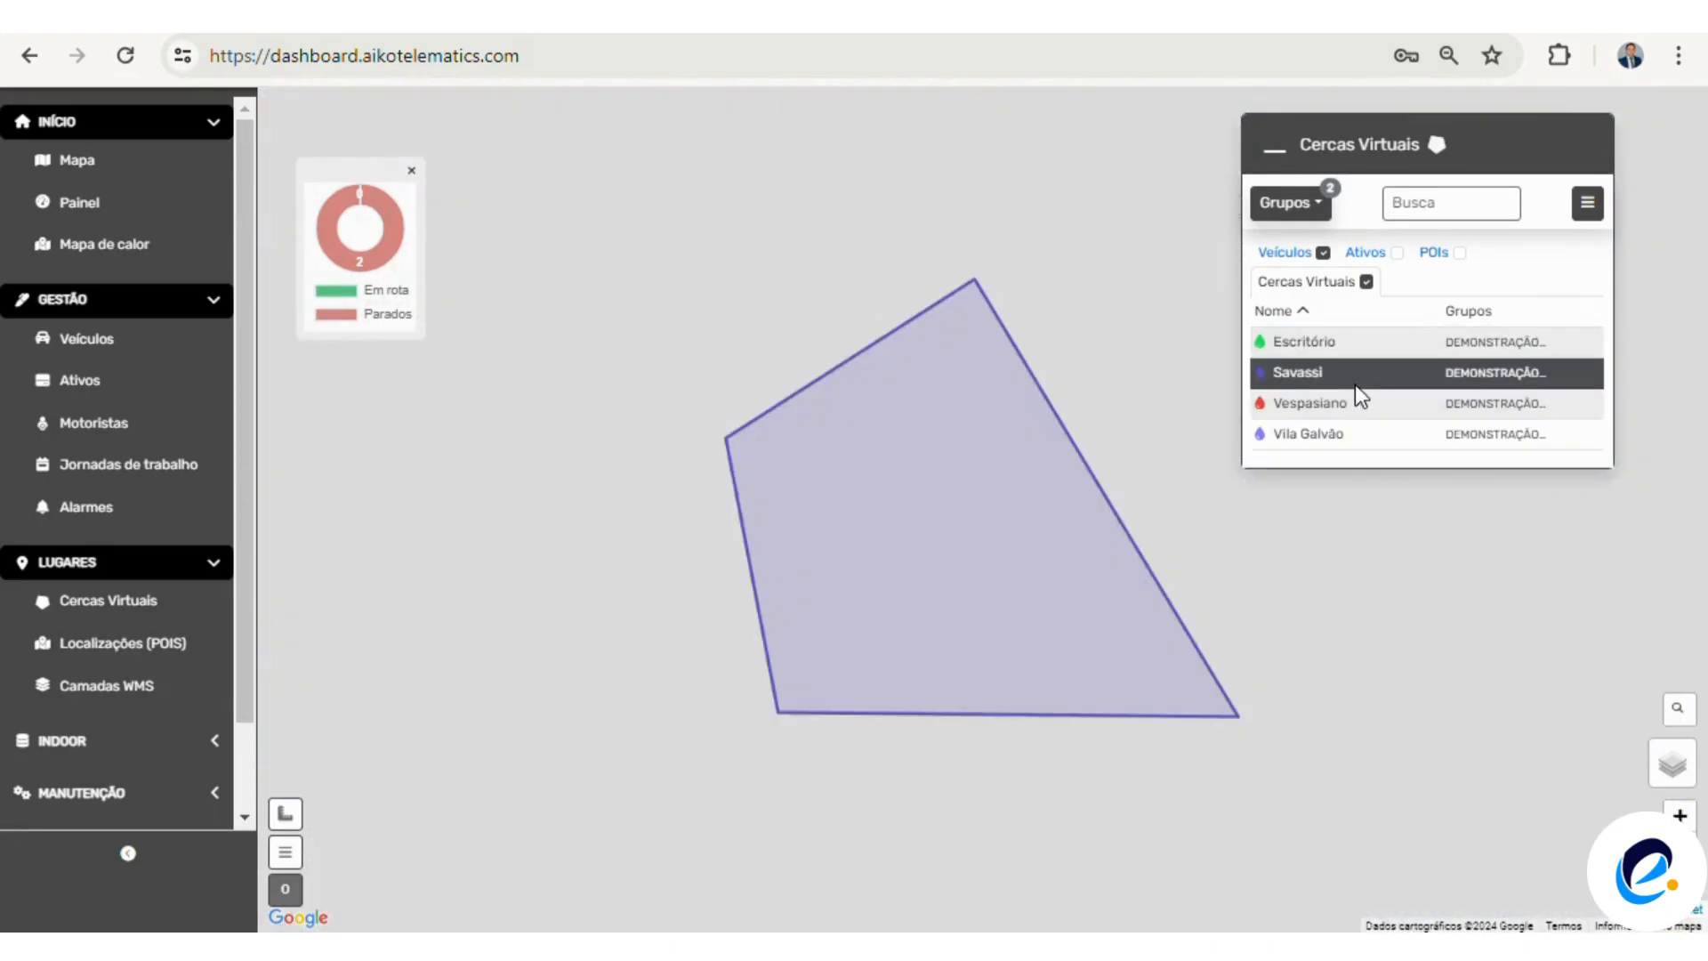
left_click(1354, 408)
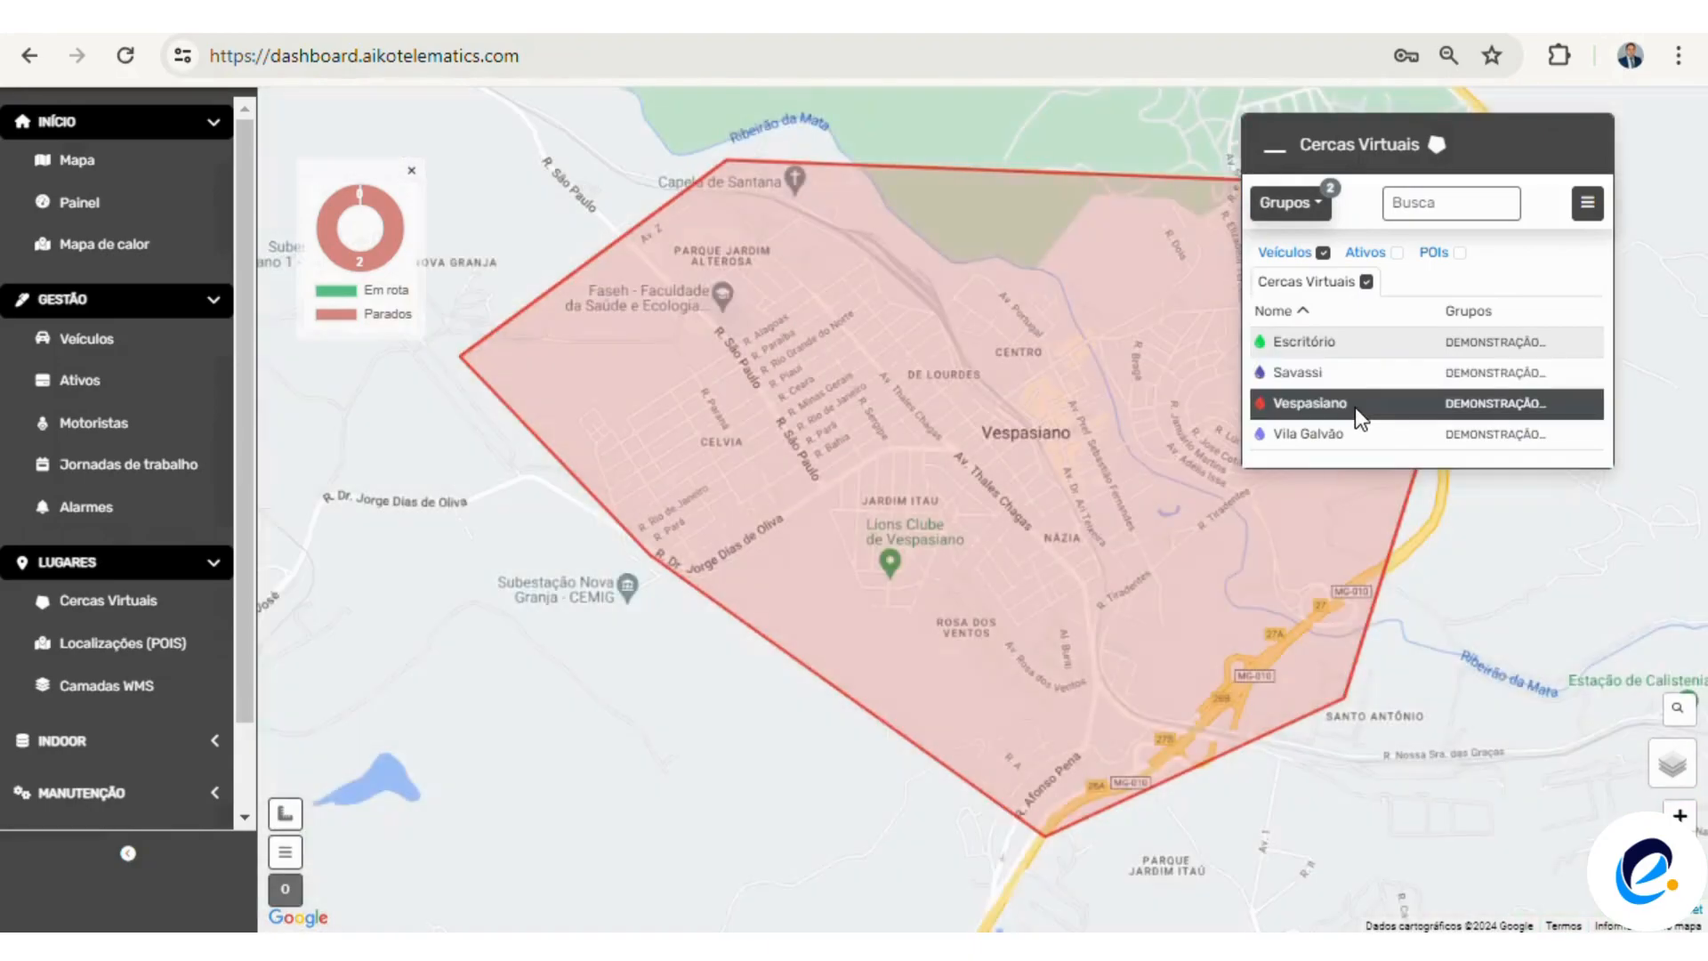
left_click_drag(1153, 538, 888, 663)
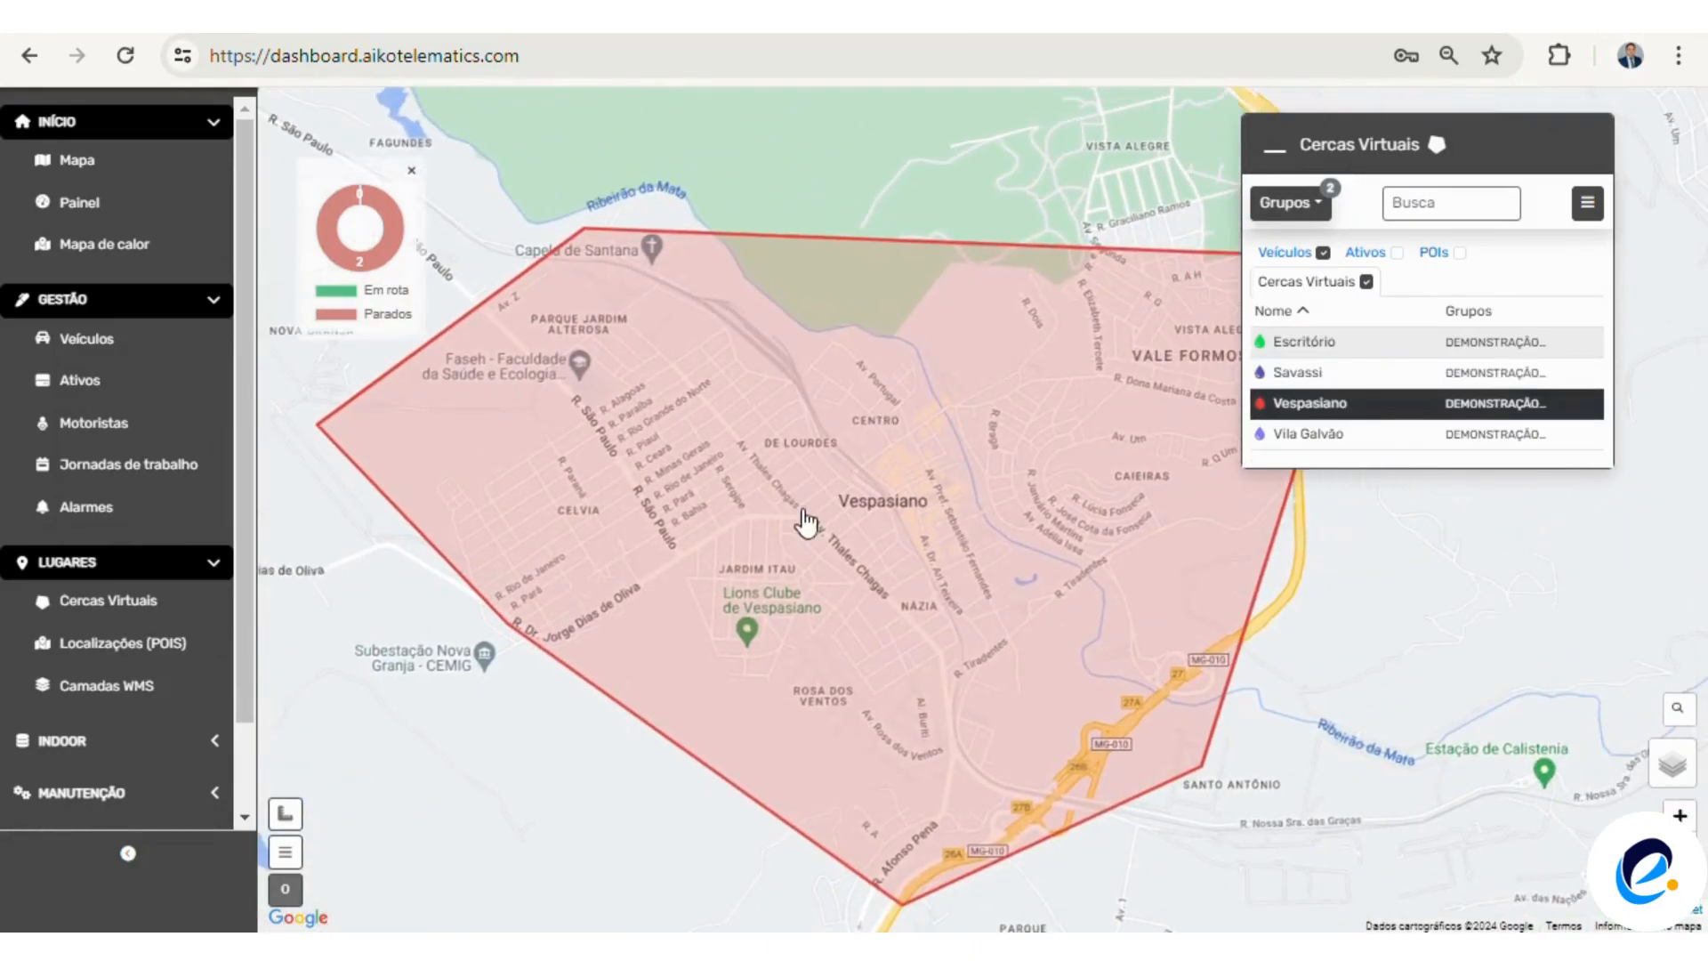
Display the POIs layer, locate Praça da Liberdade from its list and close the POI's details
left_click(1441, 259)
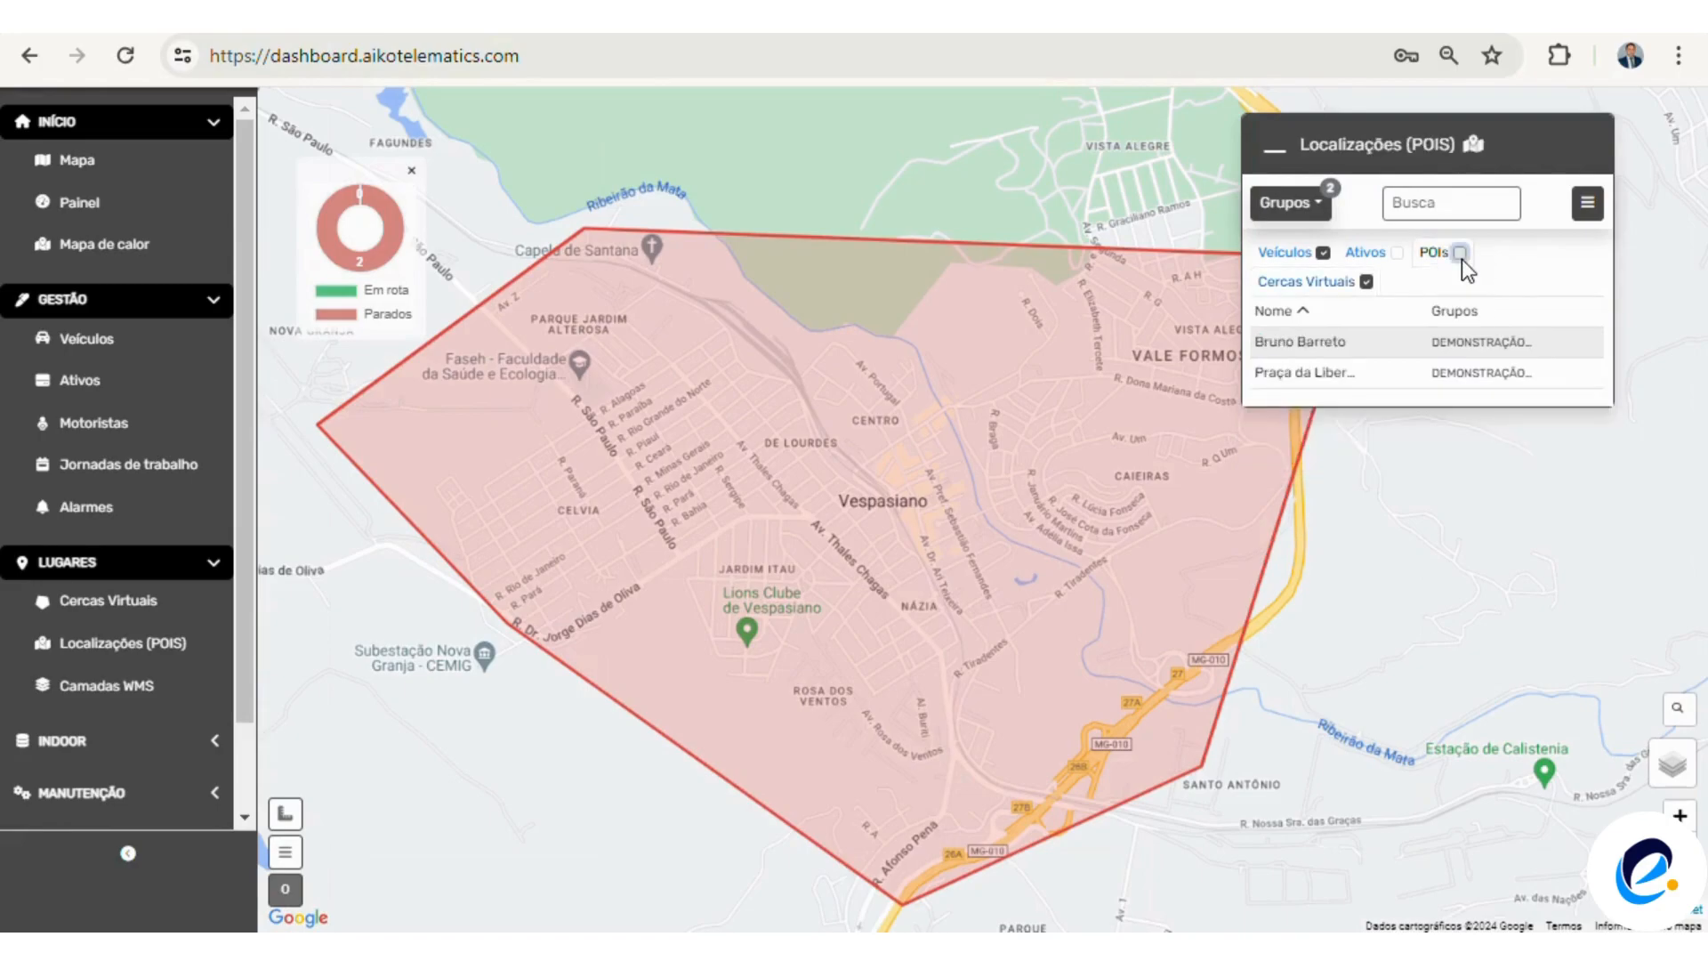
left_click(1380, 377)
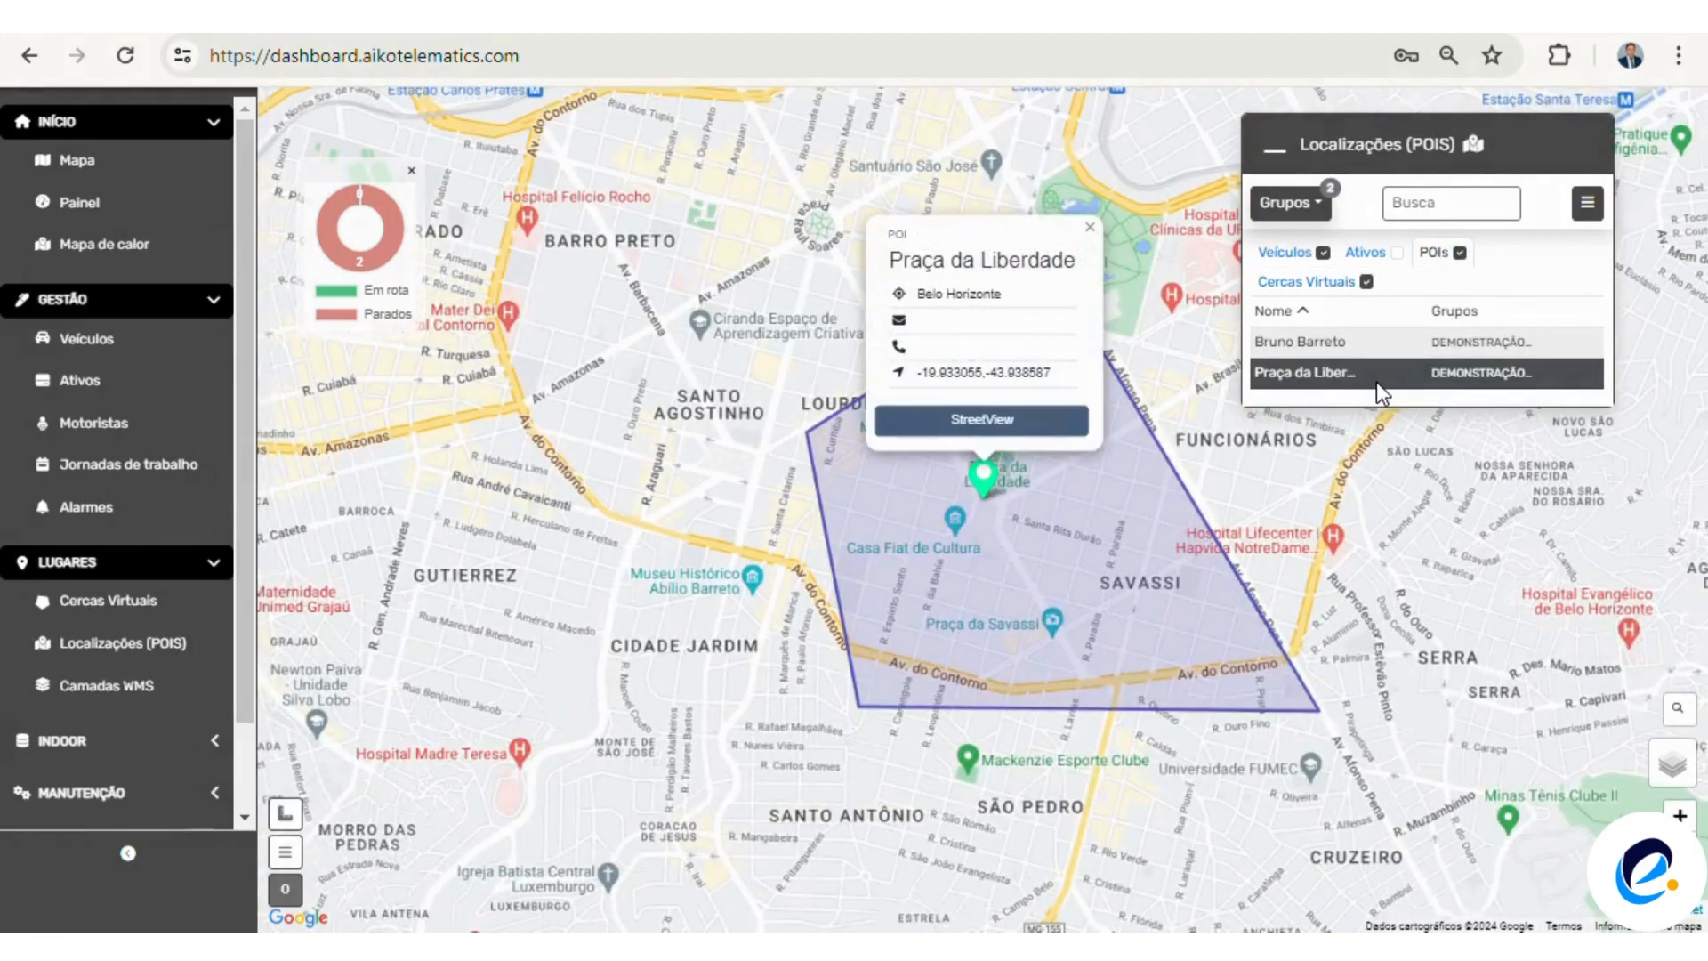
left_click(1090, 227)
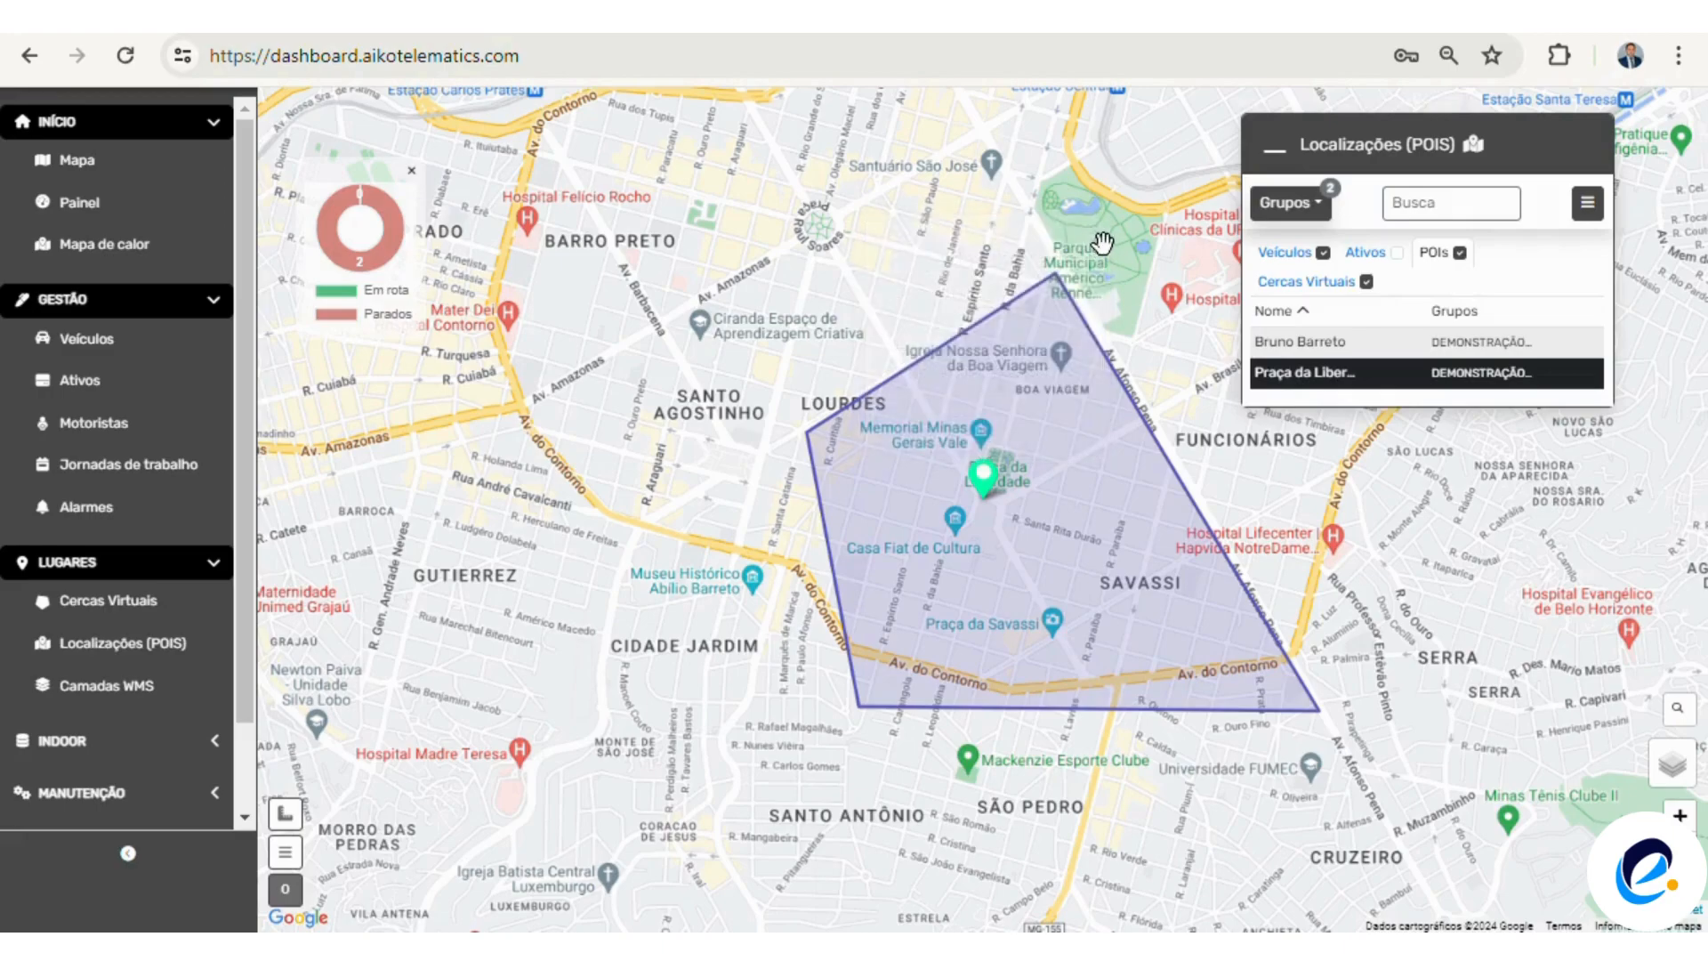
Examine the Praça da Liberdade marker's position relative to the Savassi fence and view its details from the map
scroll(1034, 560, "up", 2)
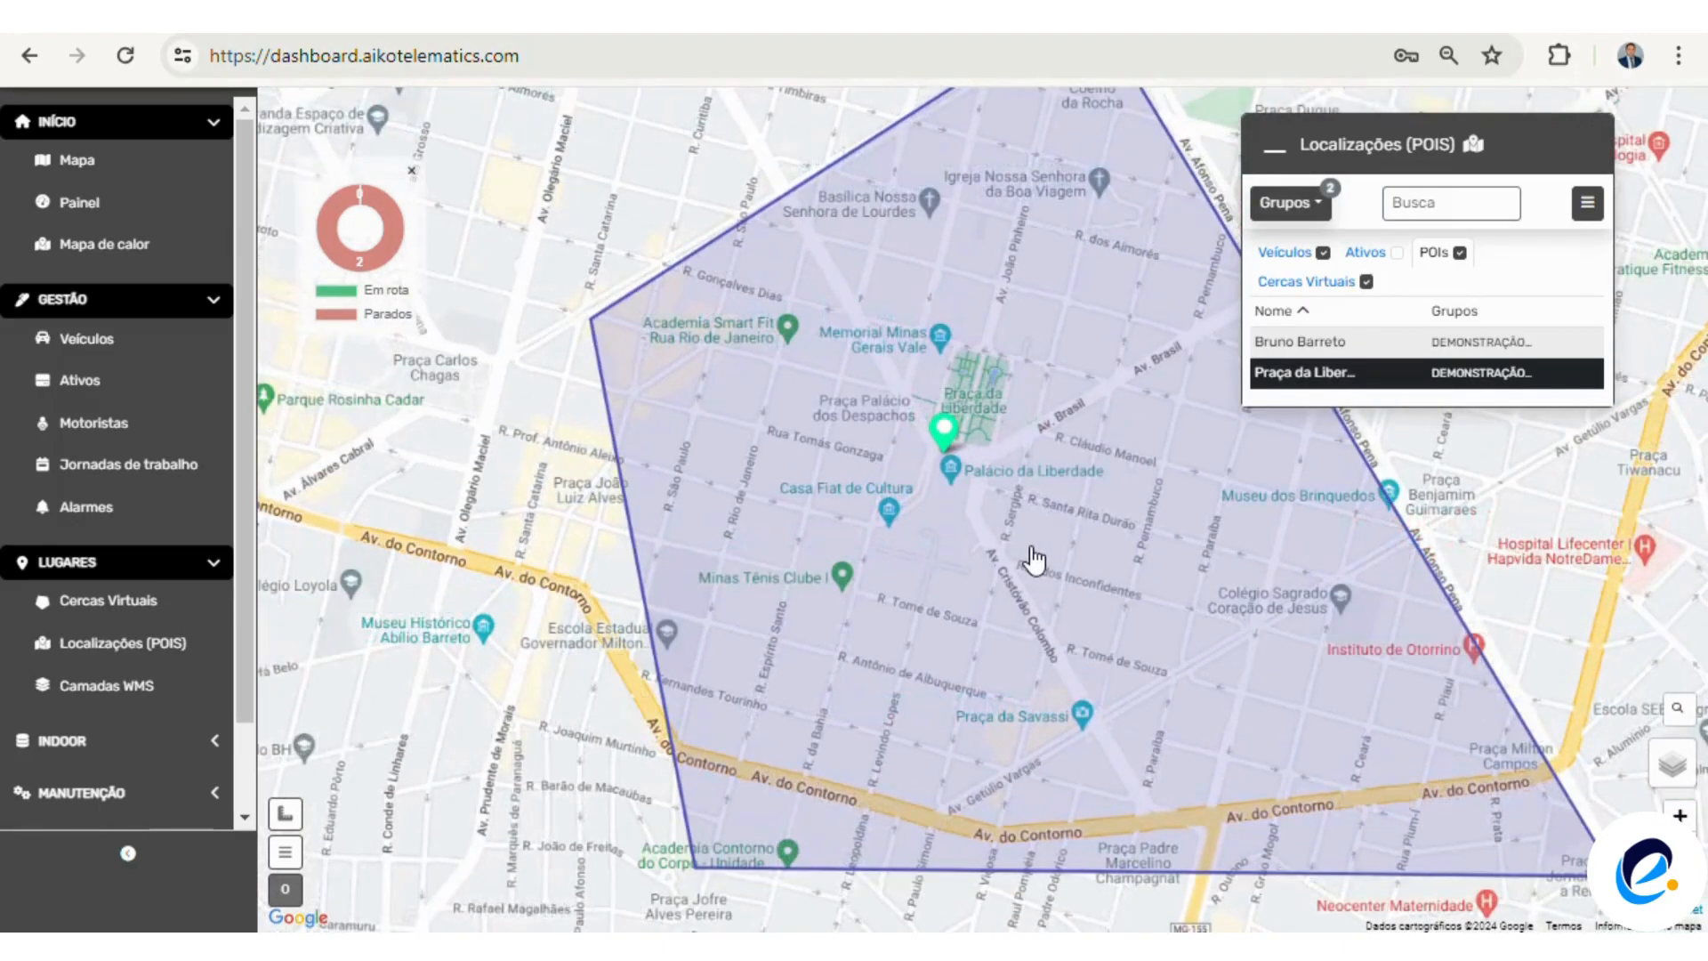
scroll(1039, 587, "down", 2)
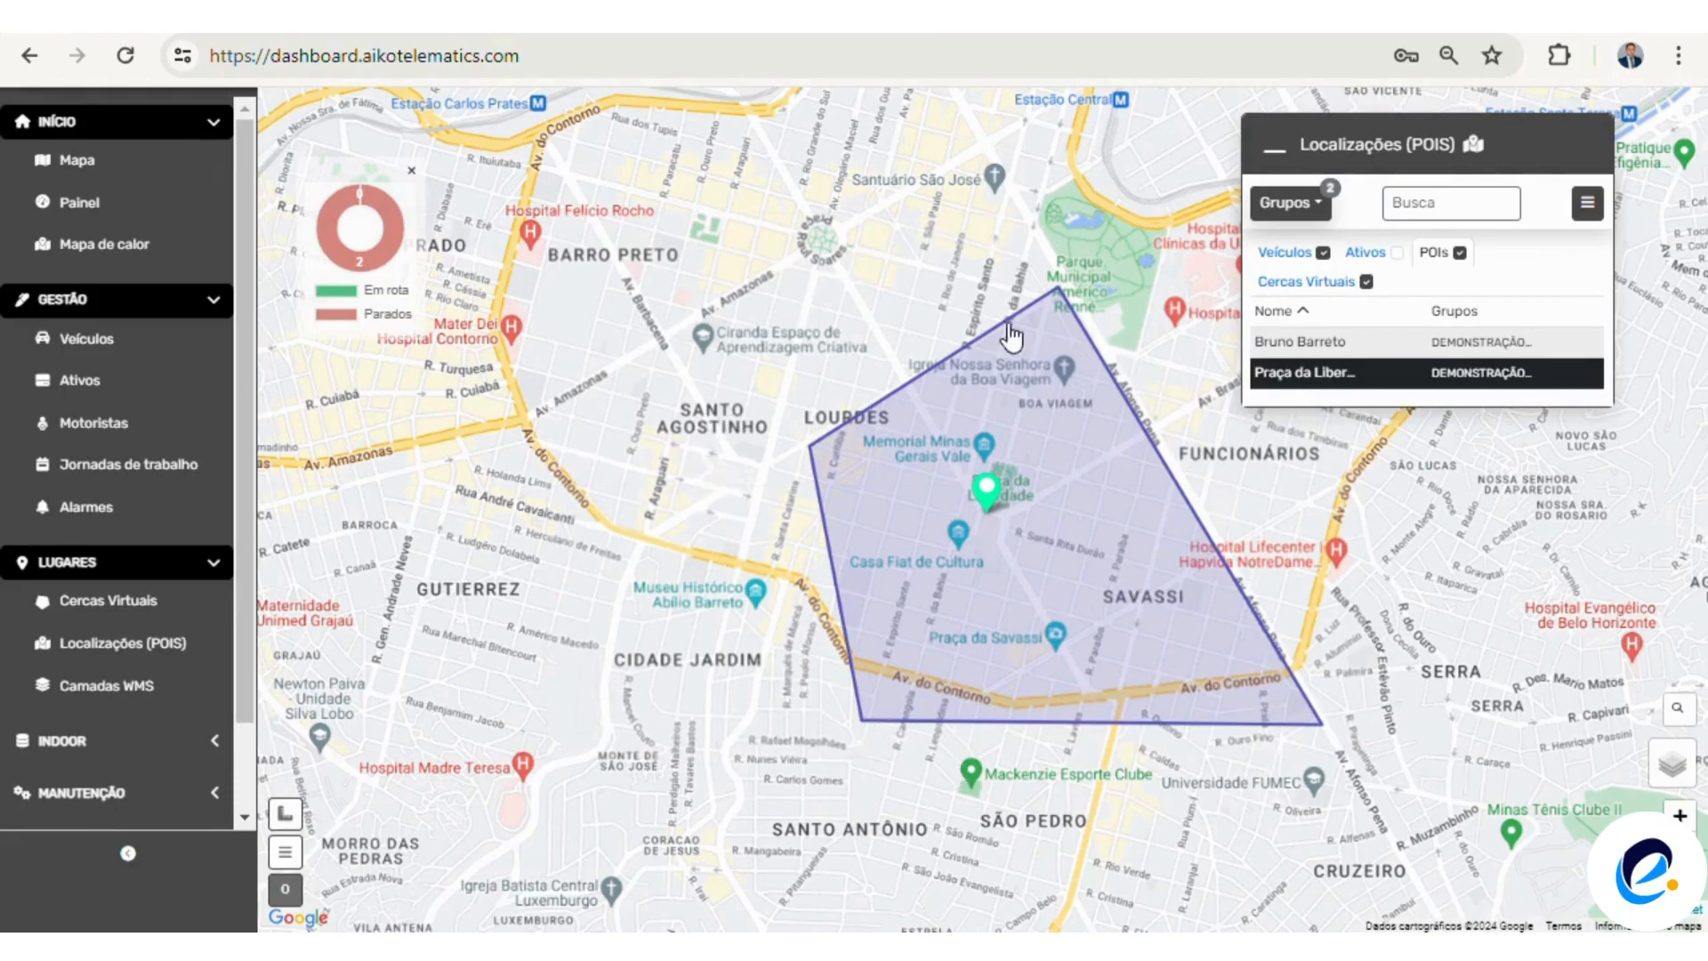
left_click(994, 492)
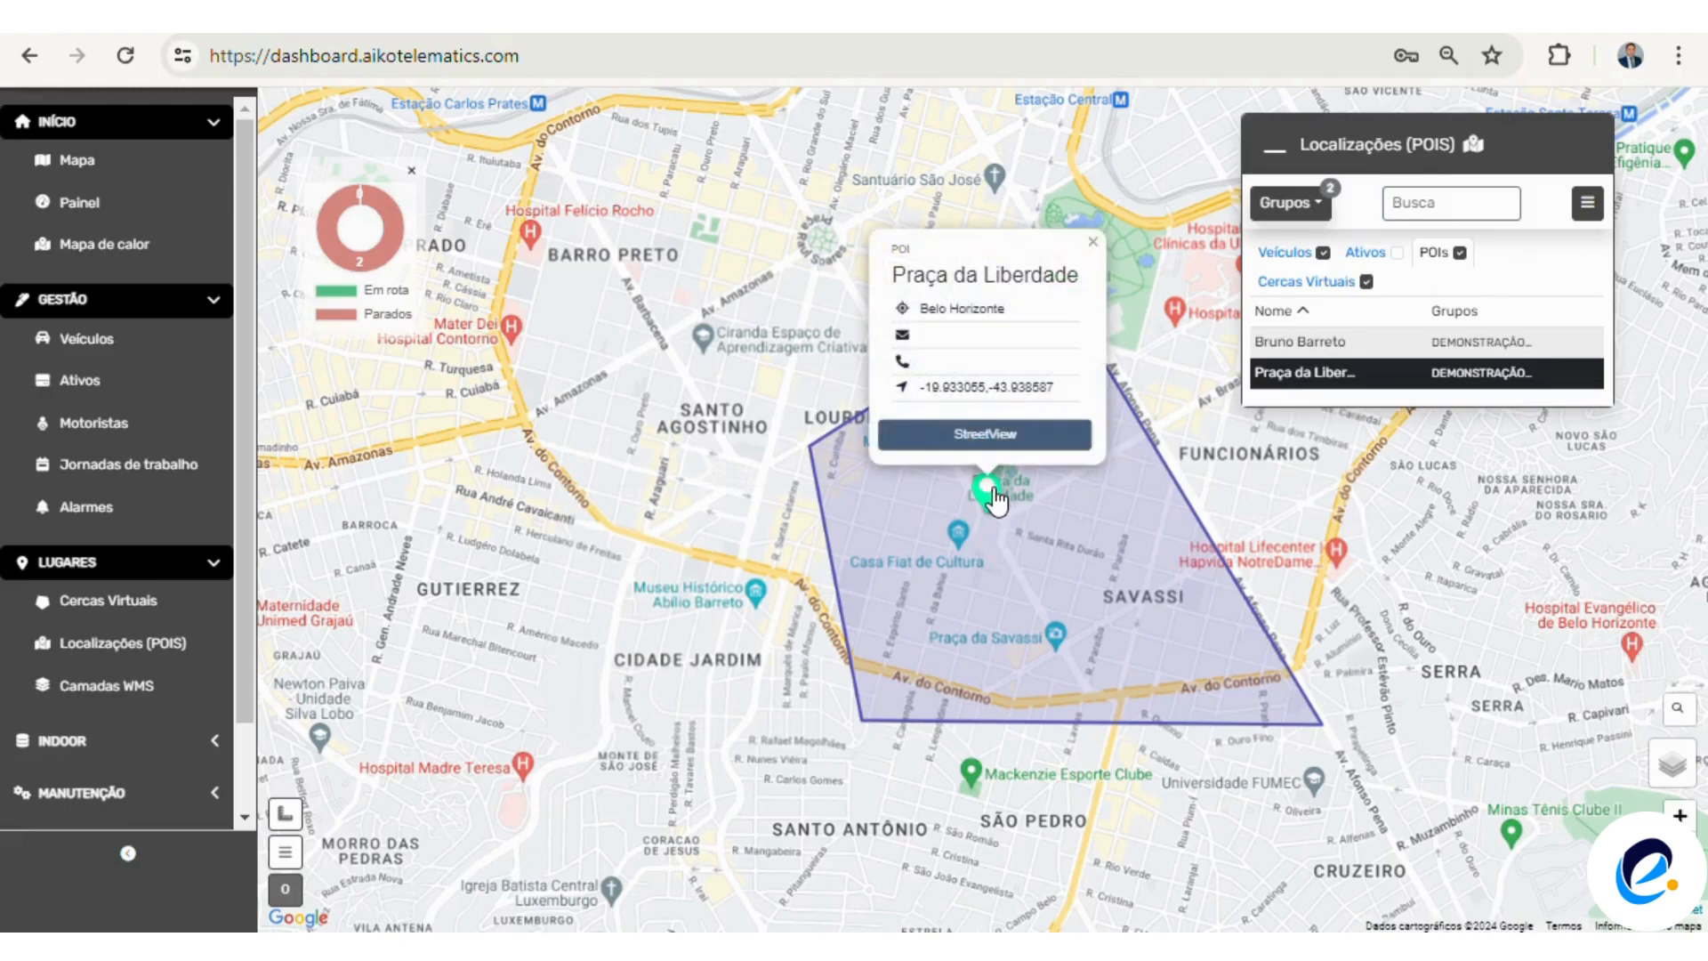
left_click(1094, 242)
left_click_drag(816, 338, 714, 333)
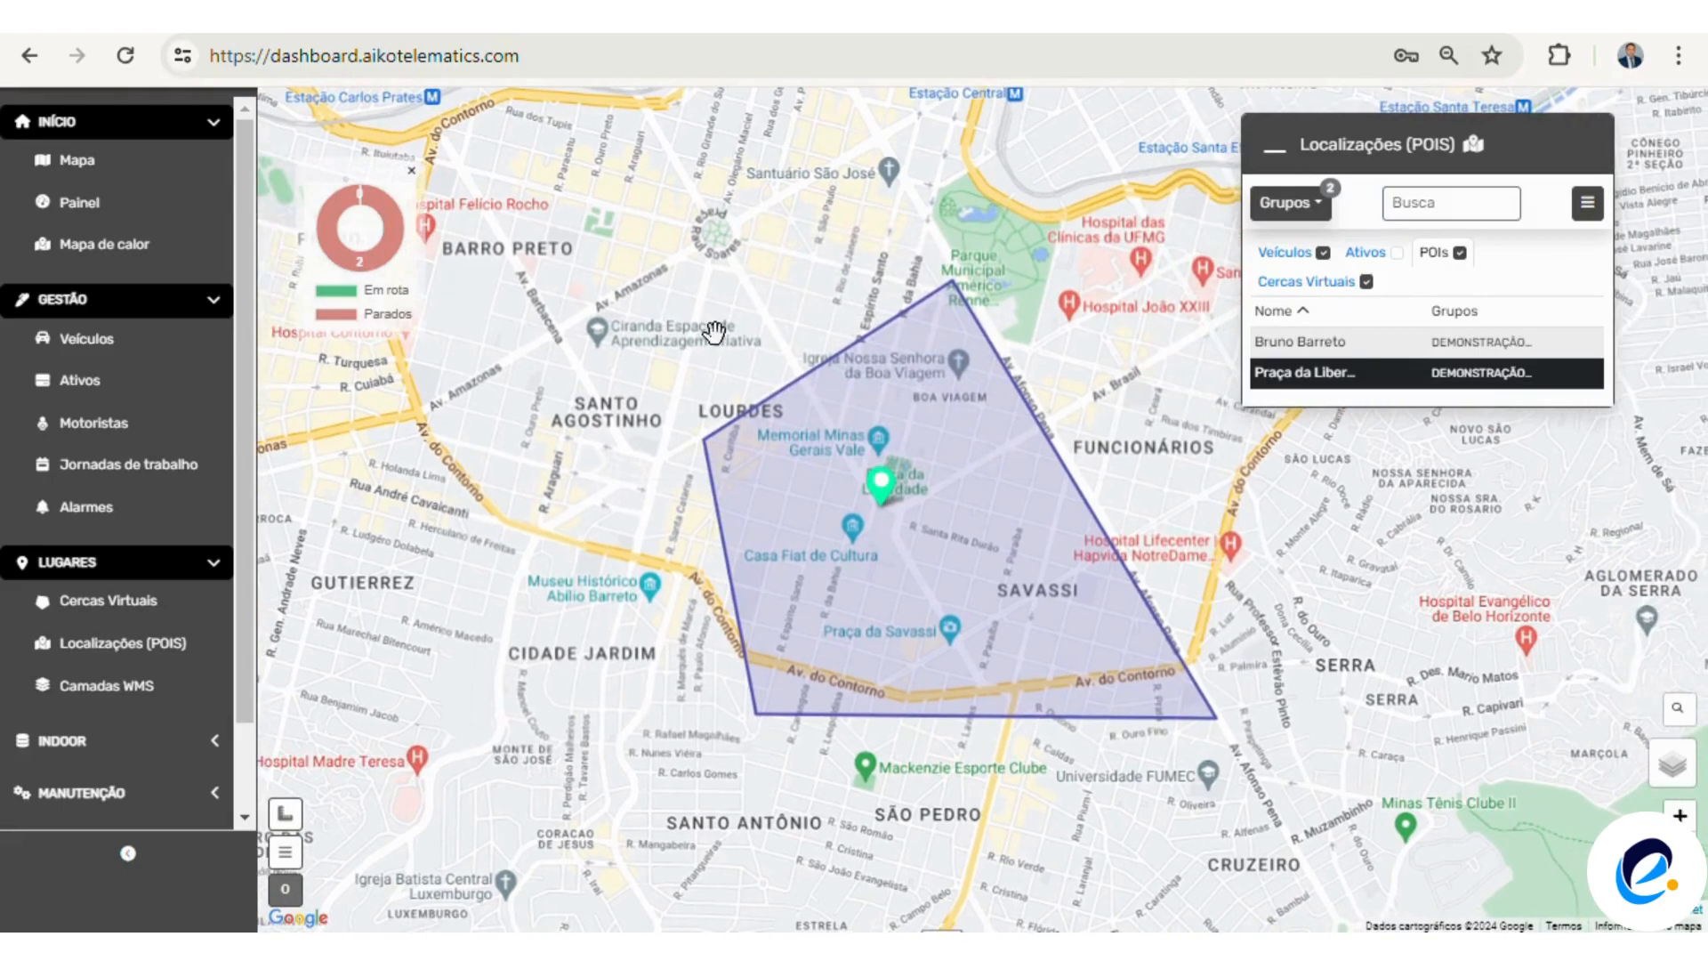